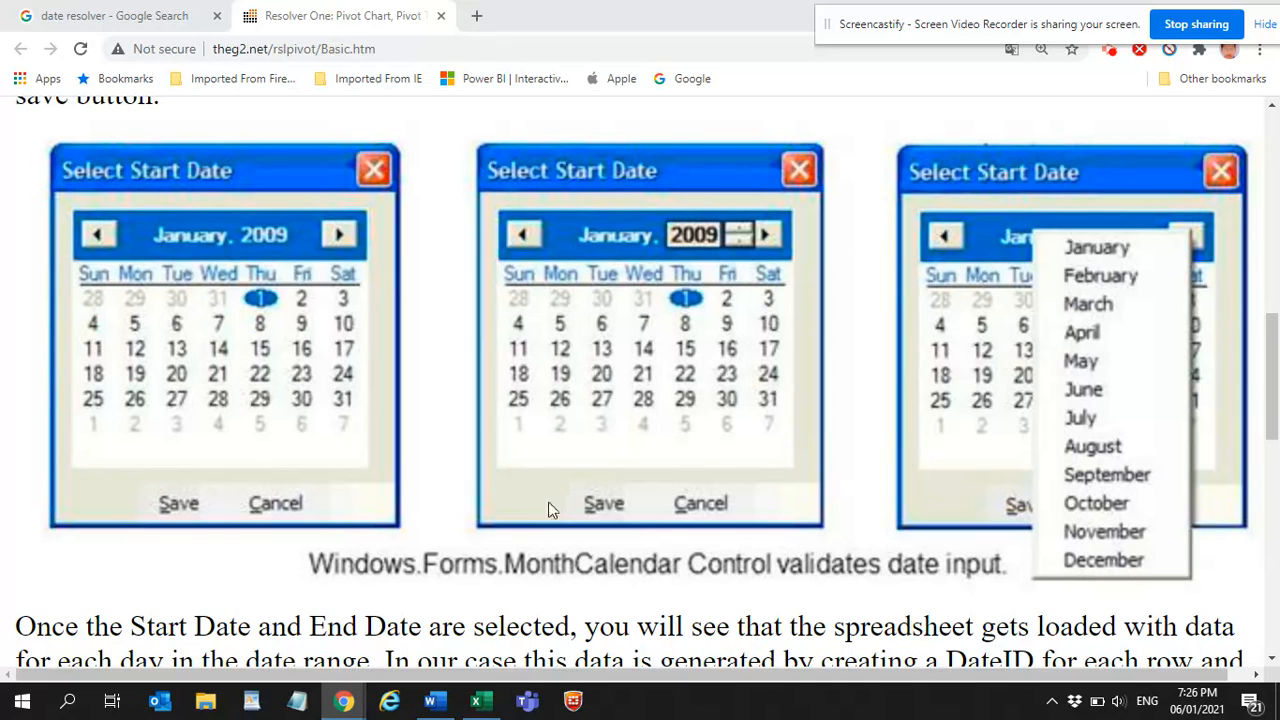
# Step: Switch to the Word outline in Document1, and from there to the Data workbook in Excel
pyautogui.click(436, 702)
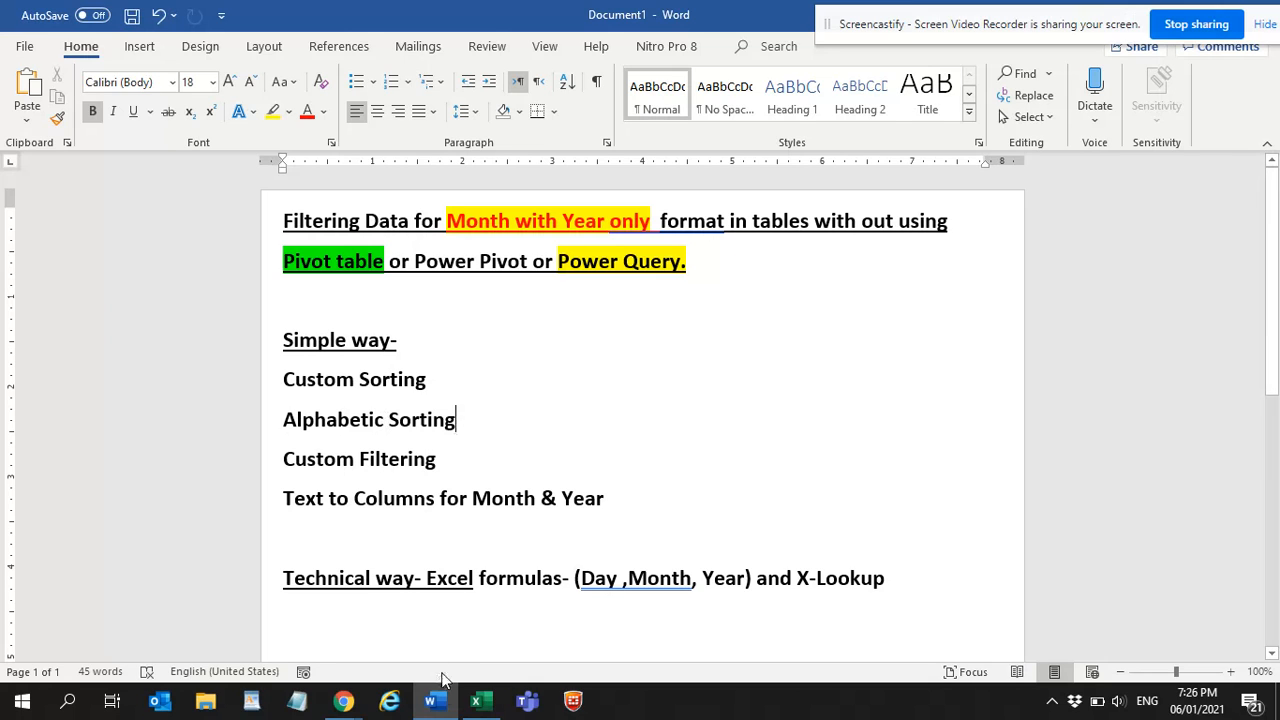
pyautogui.moveTo(481, 702)
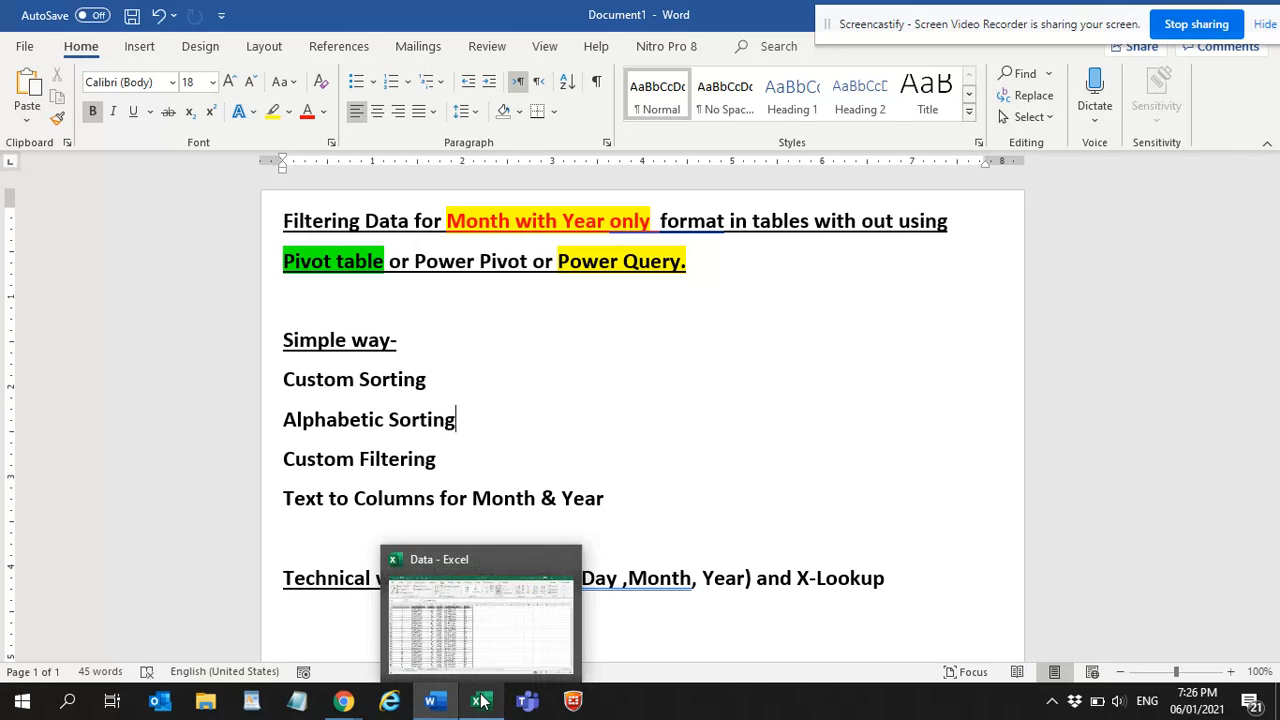
pyautogui.click(500, 642)
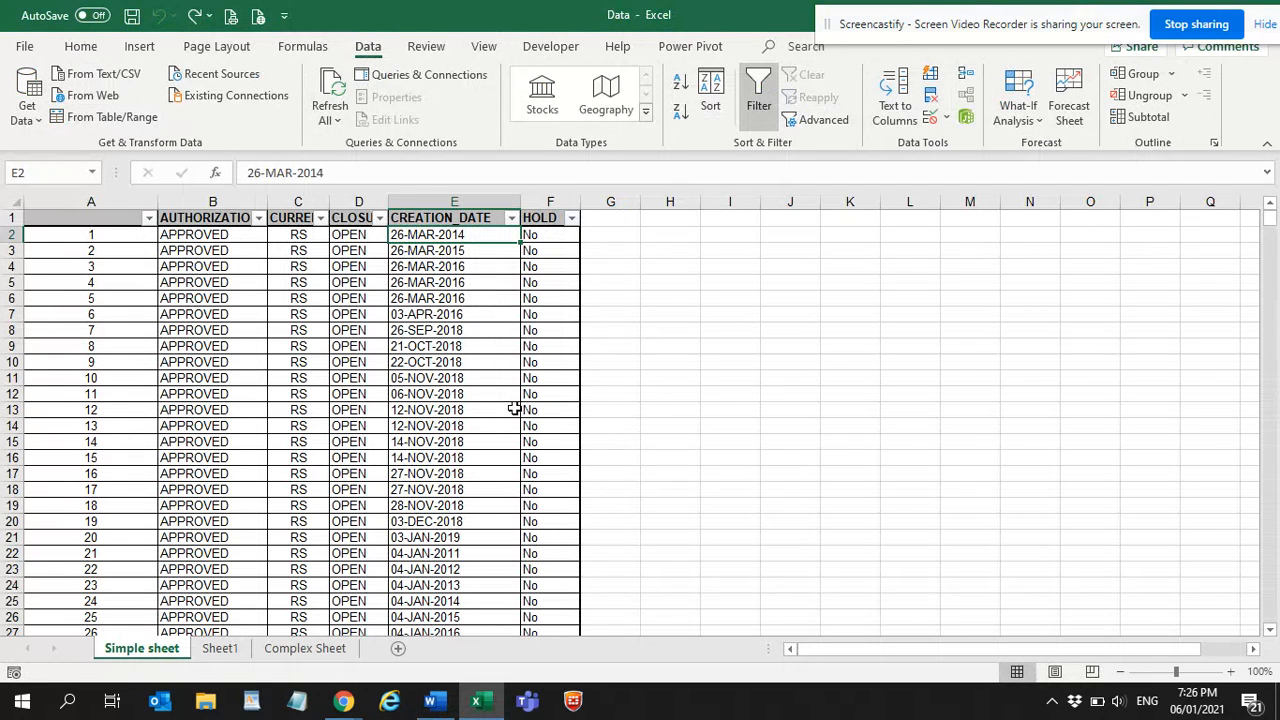
# Step: Sort the Simple sheet table by CREATION_DATE from A to Z, and re-sort it from Z to A
pyautogui.click(512, 219)
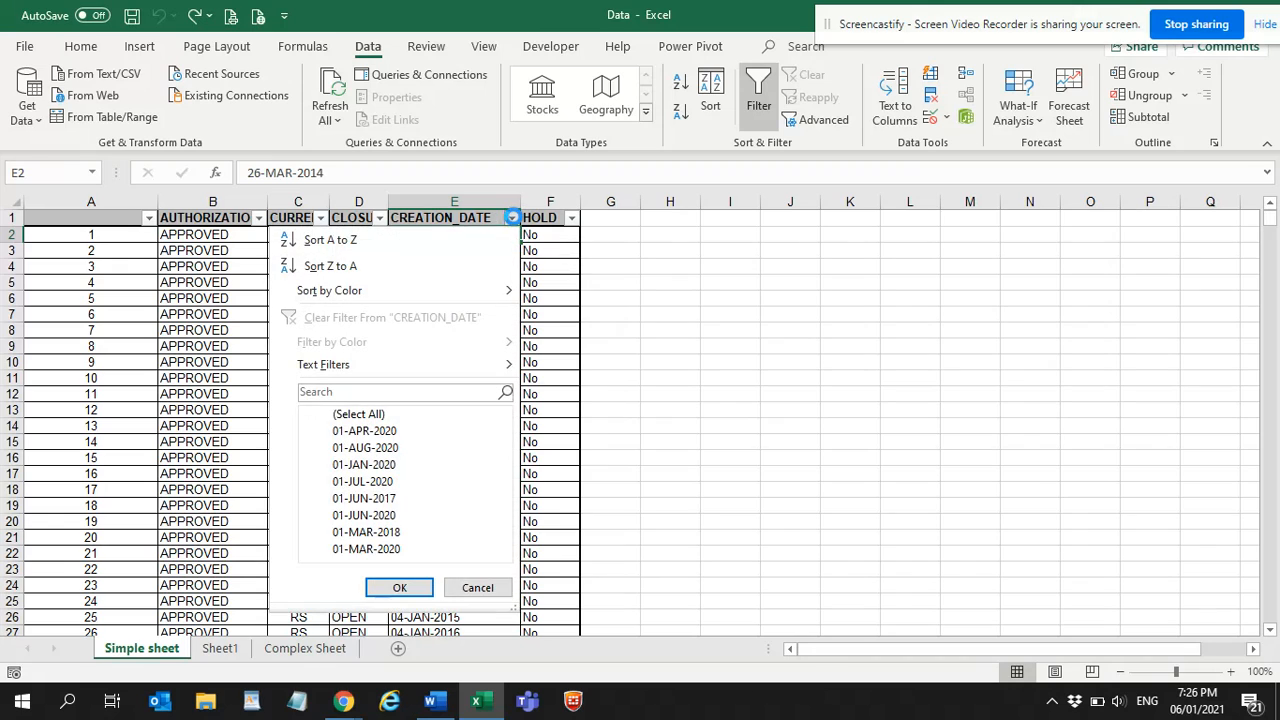
pyautogui.click(434, 242)
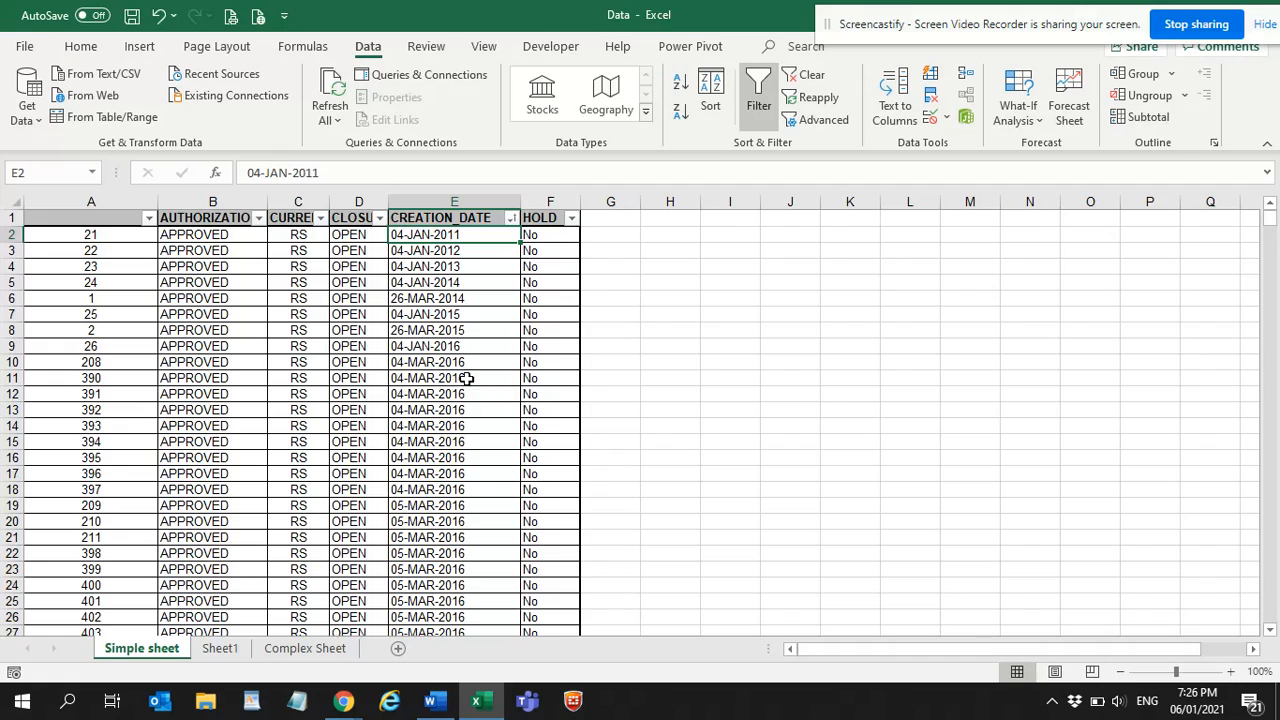
pyautogui.scroll(-3, 466, 378)
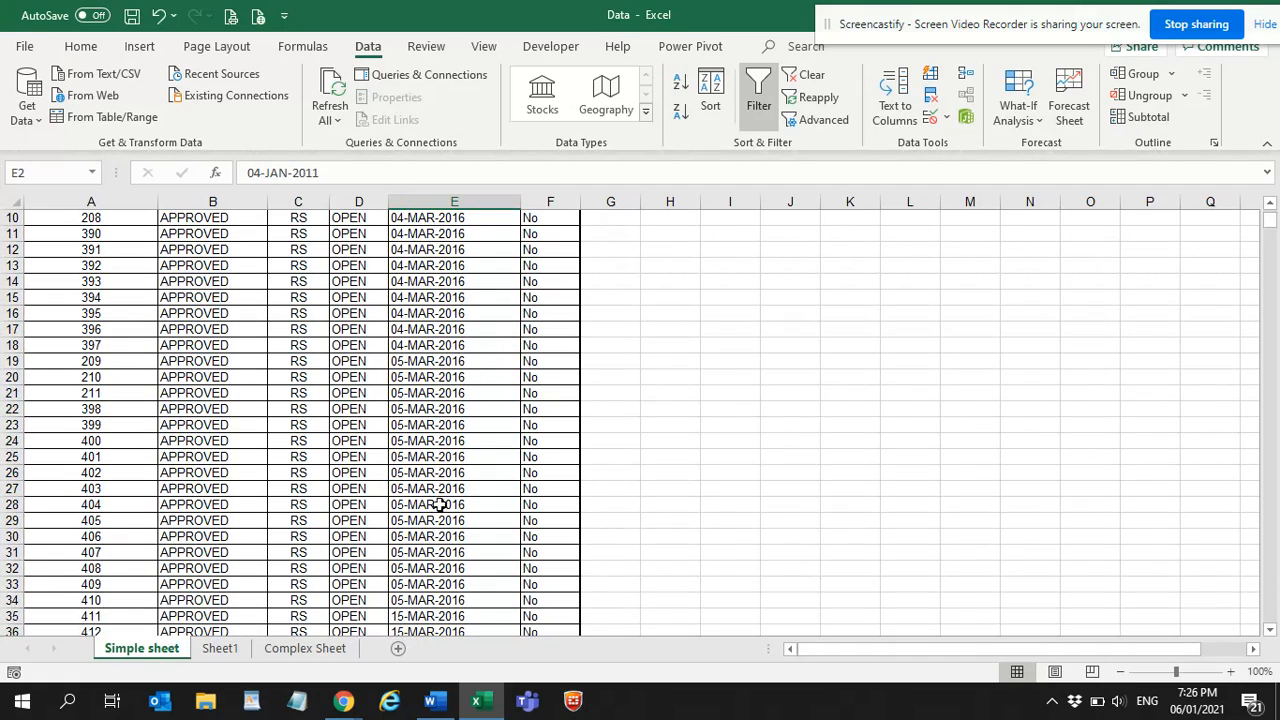
pyautogui.scroll(3, 495, 250)
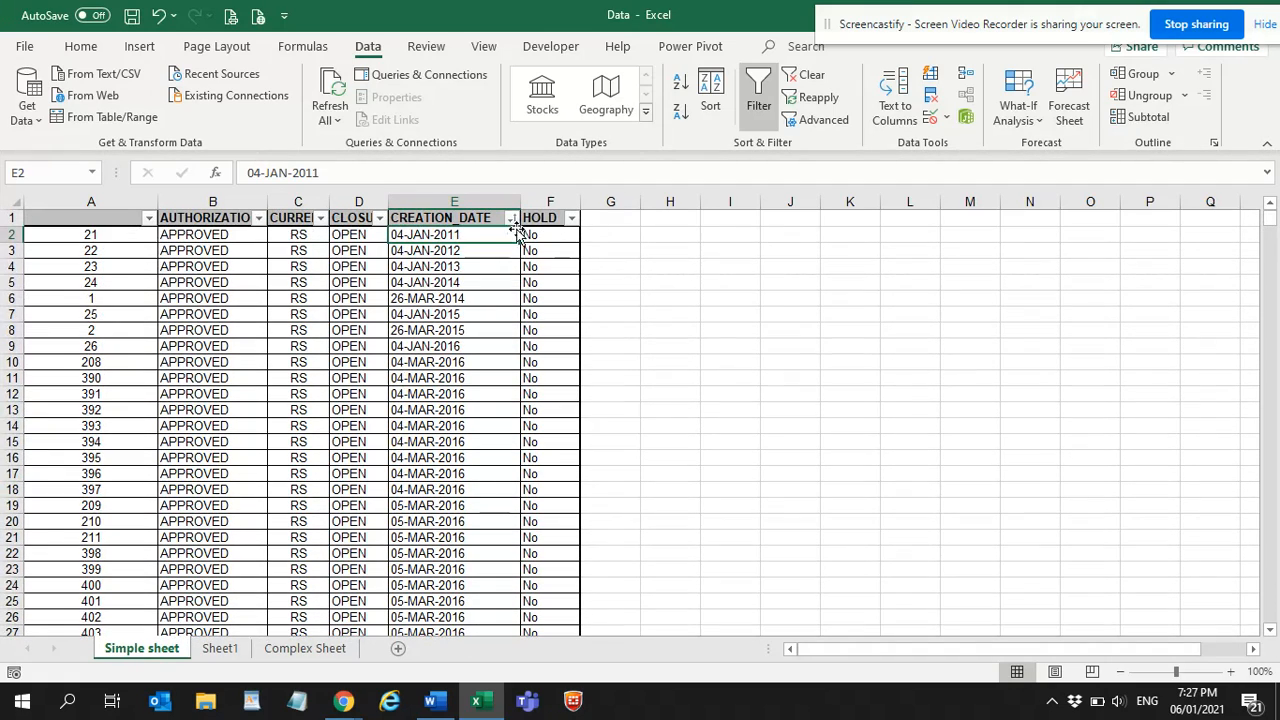
pyautogui.click(511, 218)
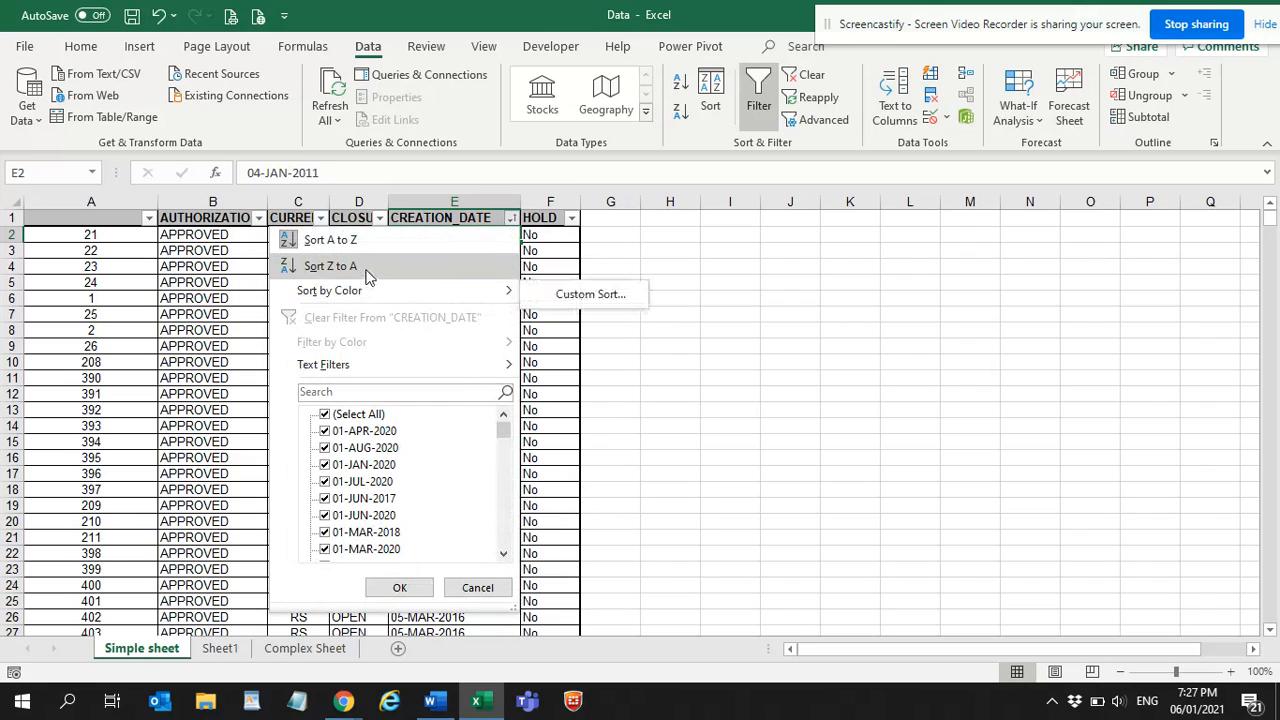
pyautogui.click(332, 265)
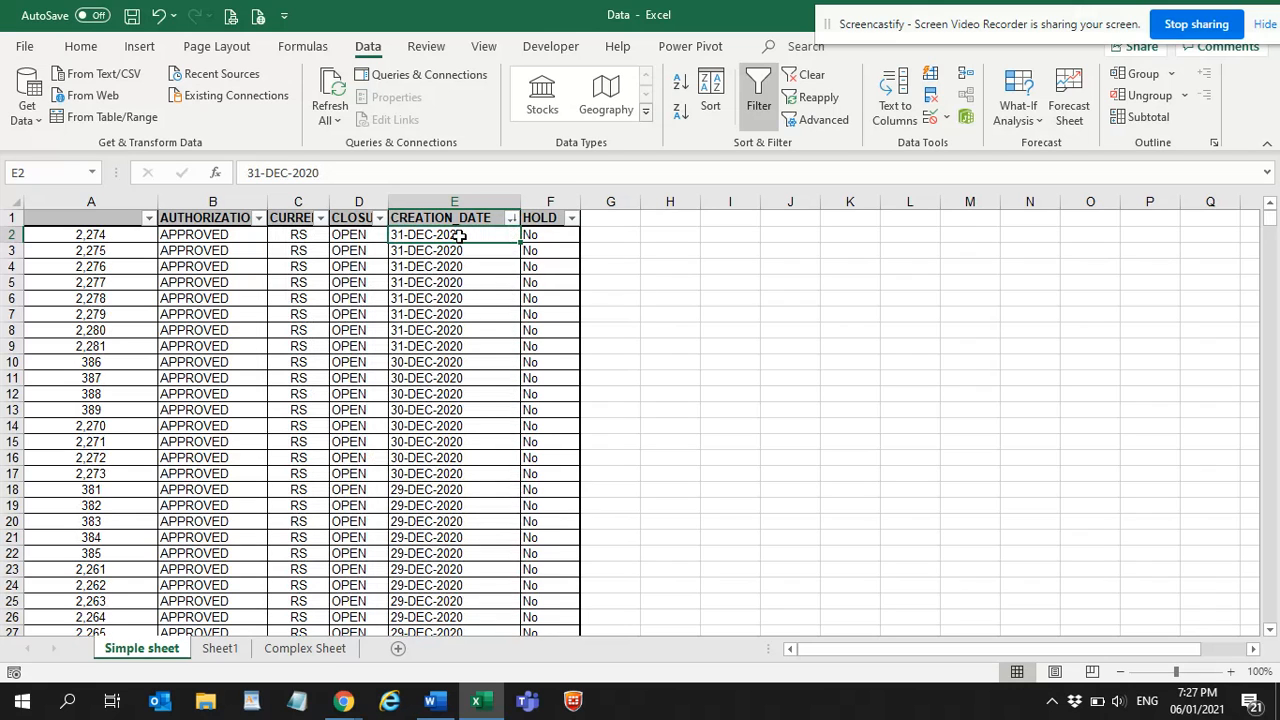
# Step: Set up a custom sort on CREATION_DATE whose order follows the abbreviated month list Jan, Feb, Mar
pyautogui.click(513, 218)
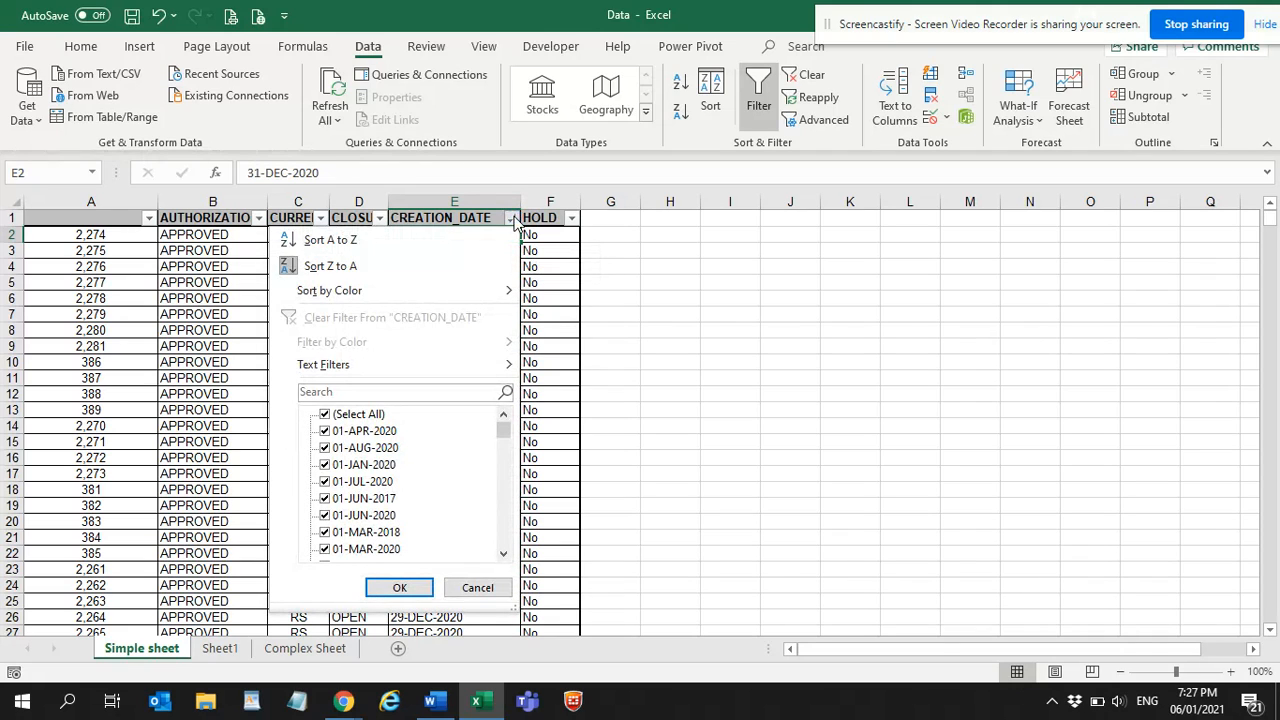
pyautogui.moveTo(389, 290)
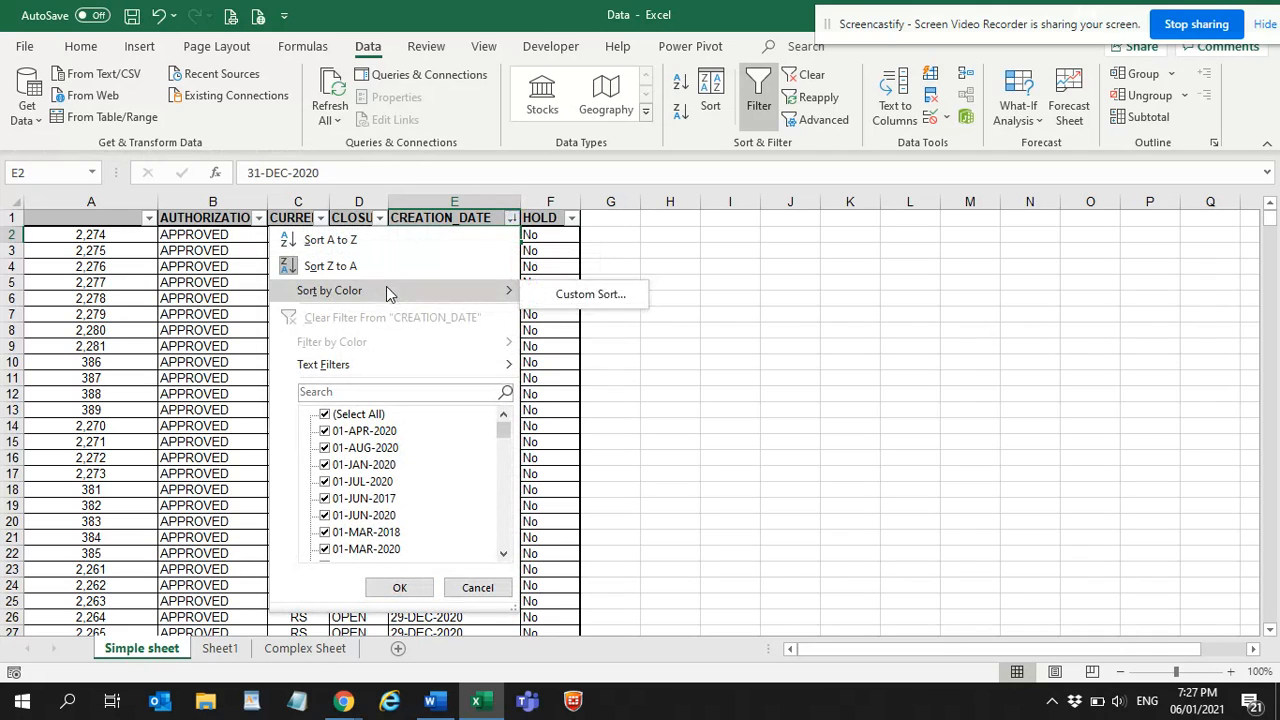
pyautogui.click(586, 296)
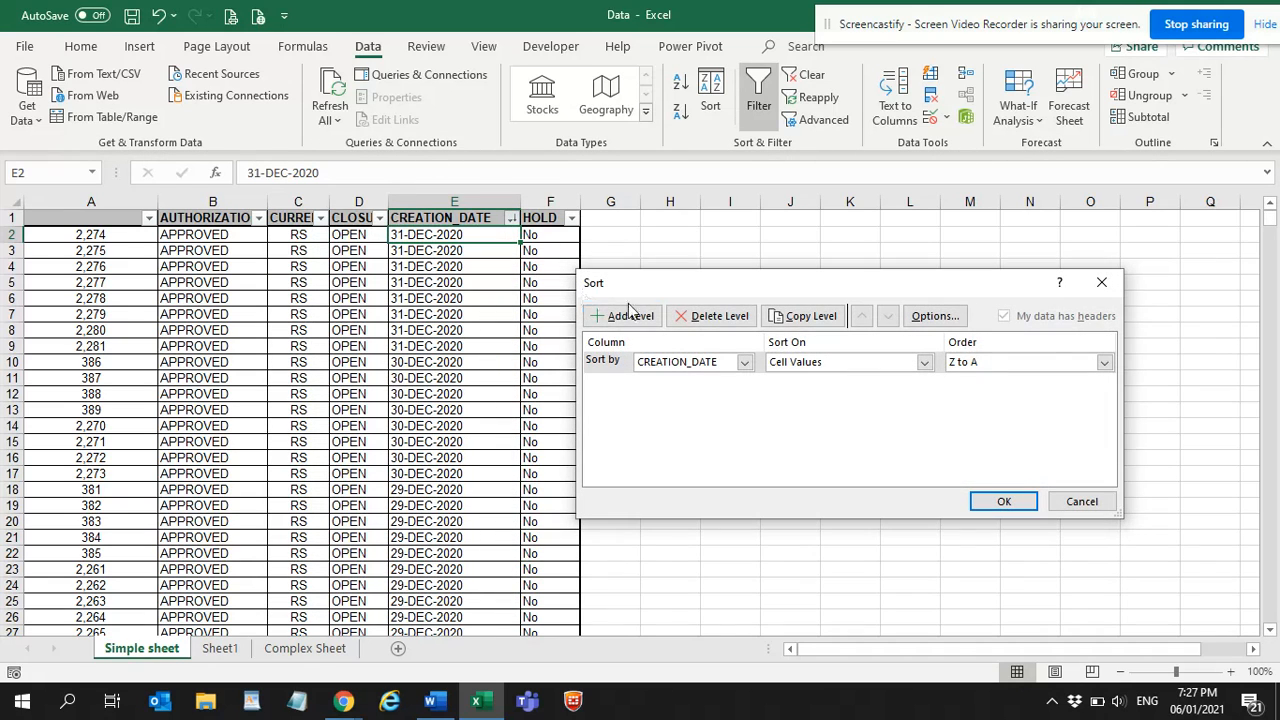
pyautogui.click(1105, 363)
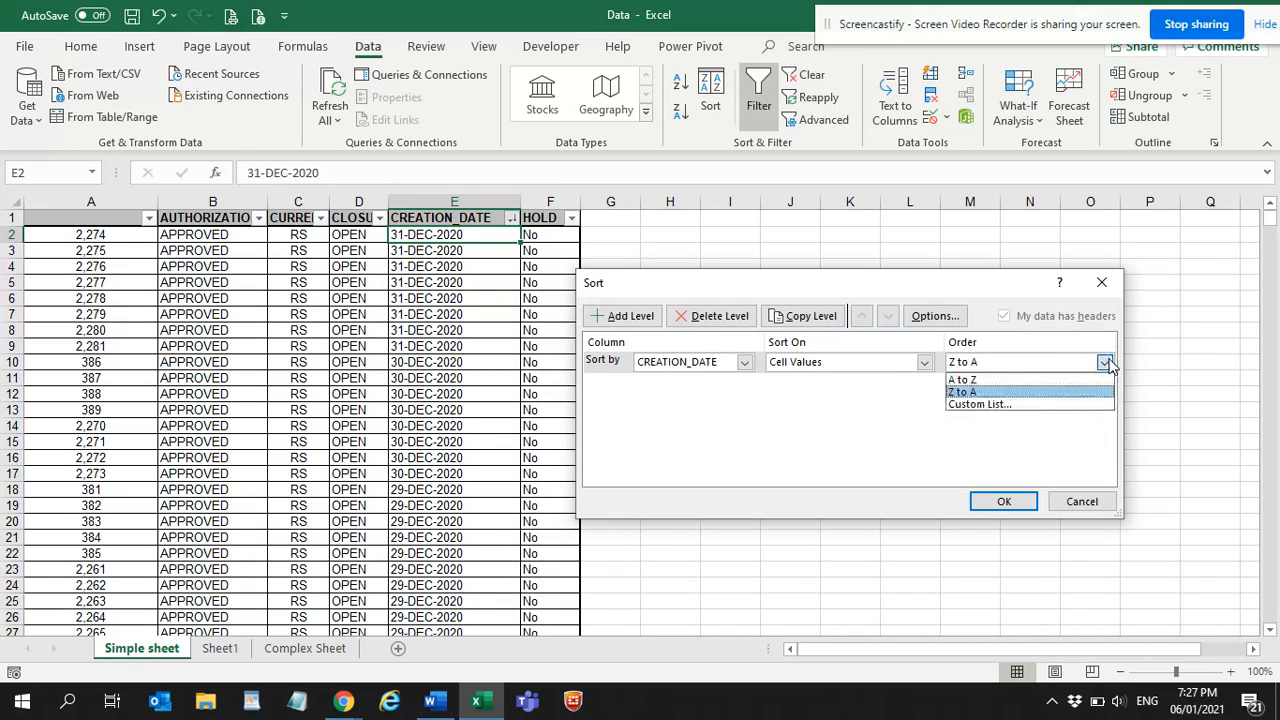
pyautogui.click(1045, 404)
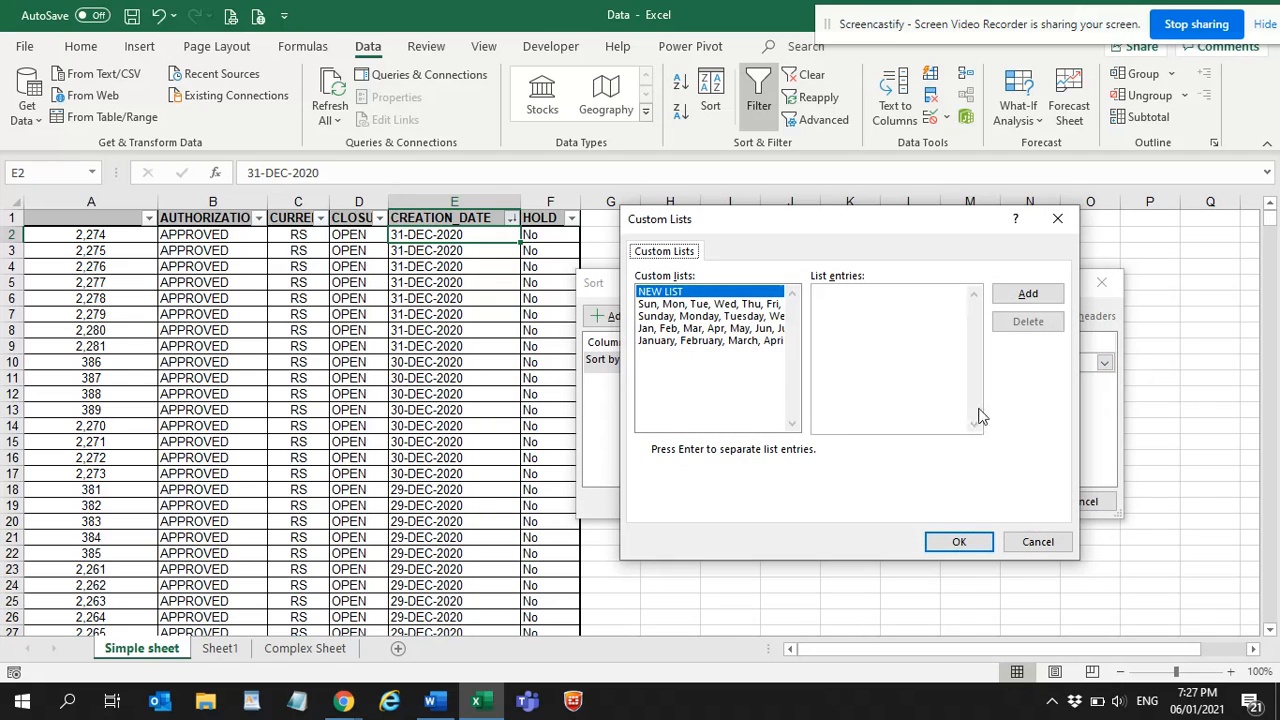
pyautogui.click(668, 341)
pyautogui.click(672, 328)
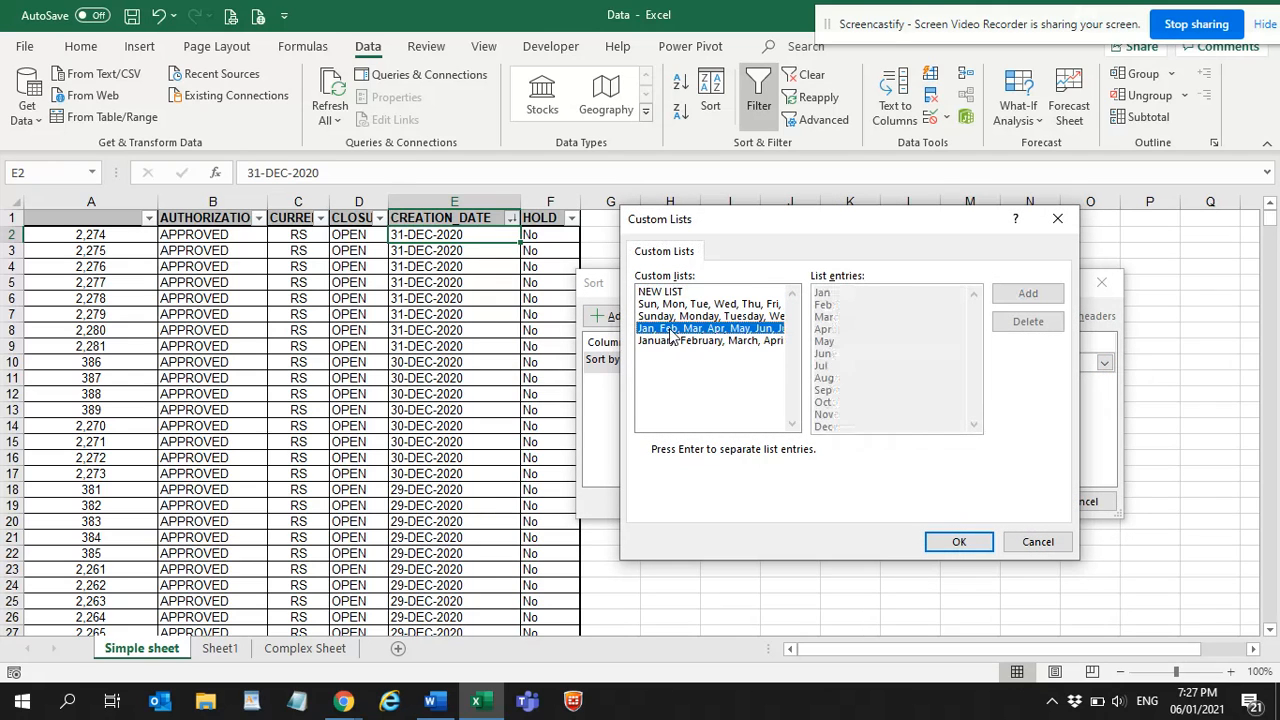
pyautogui.click(960, 541)
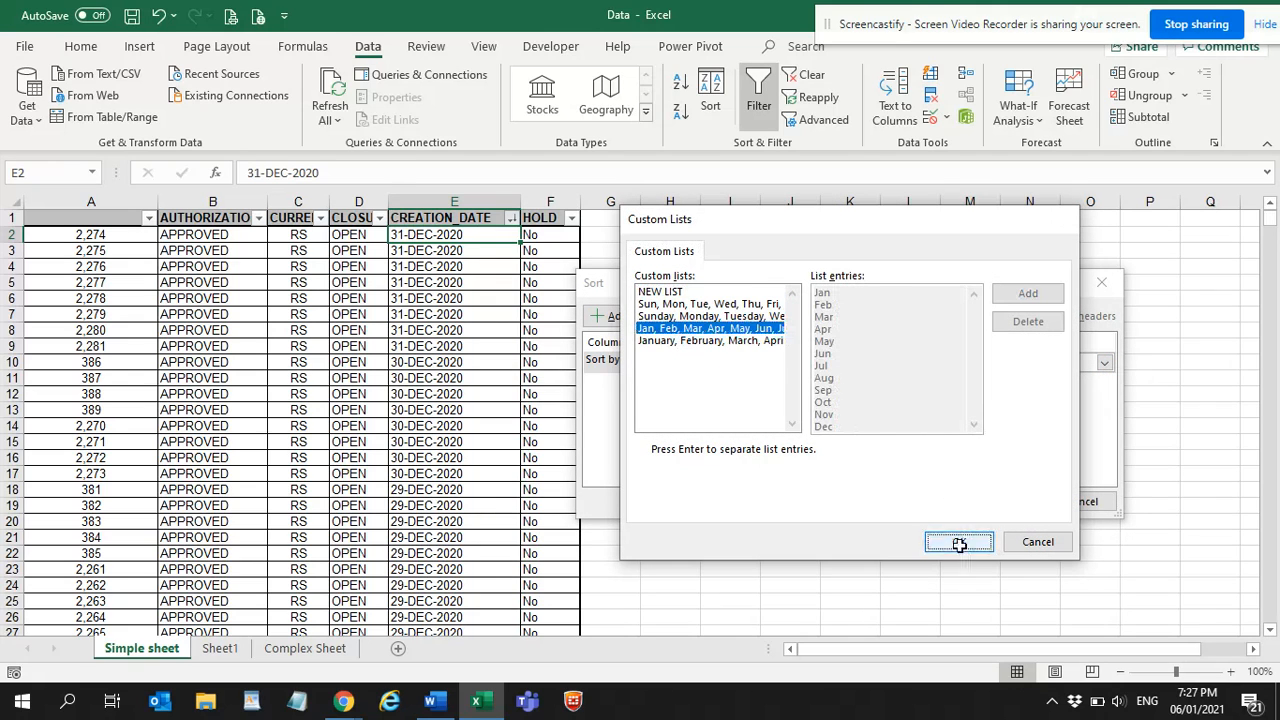
# Step: Apply the custom sort with numbers and numbers stored as text sorted separately, and check the resulting date order
pyautogui.click(993, 502)
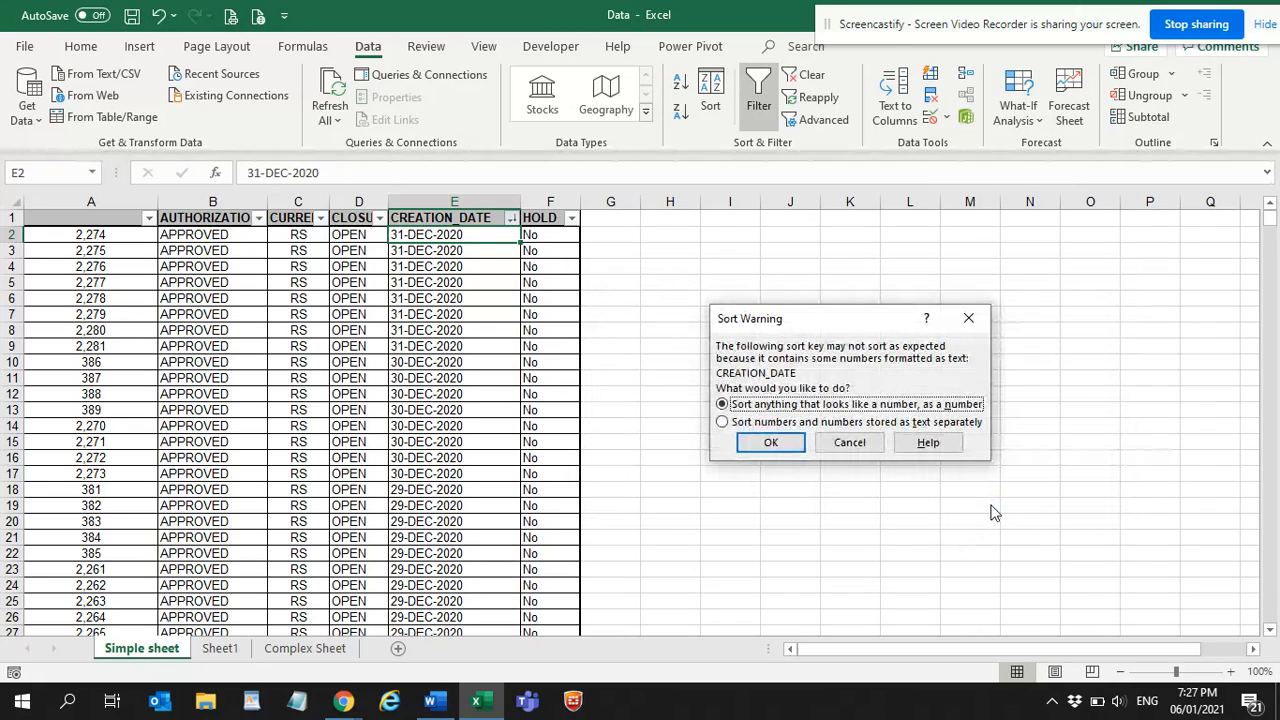
pyautogui.click(724, 422)
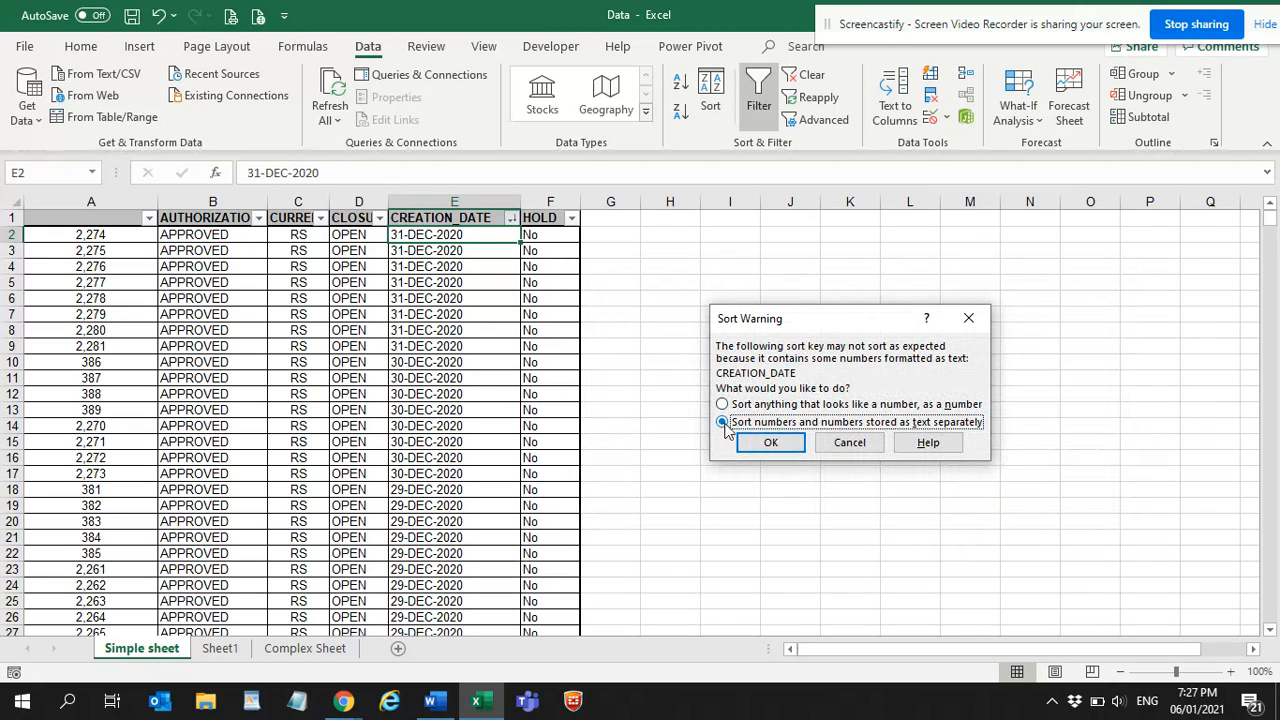
pyautogui.click(770, 443)
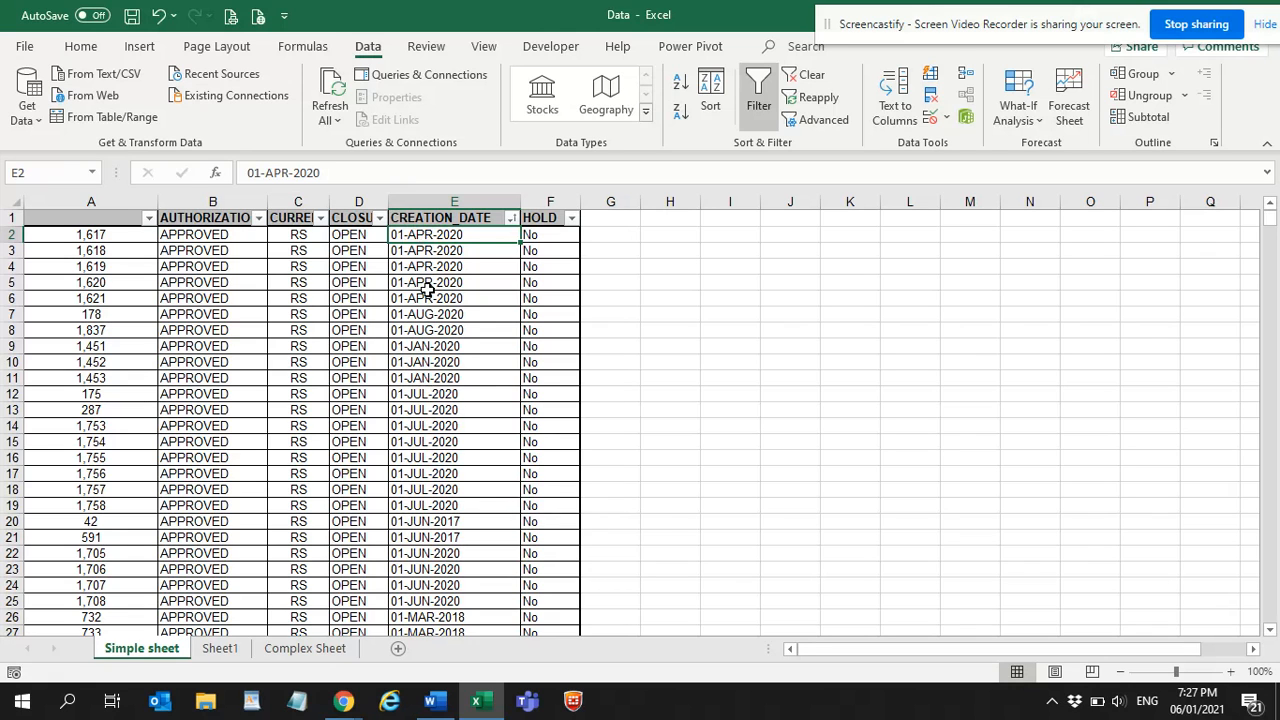
pyautogui.scroll(-4, 415, 425)
pyautogui.scroll(-3, 428, 418)
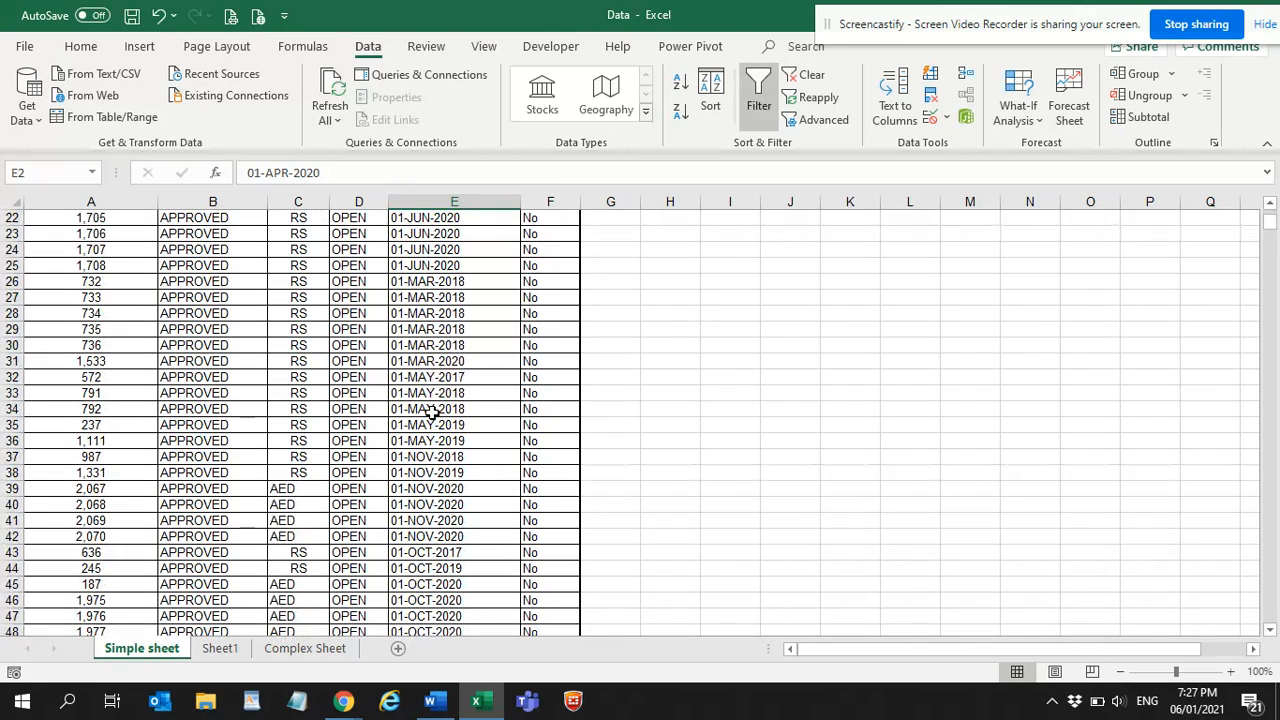
pyautogui.scroll(7, 430, 410)
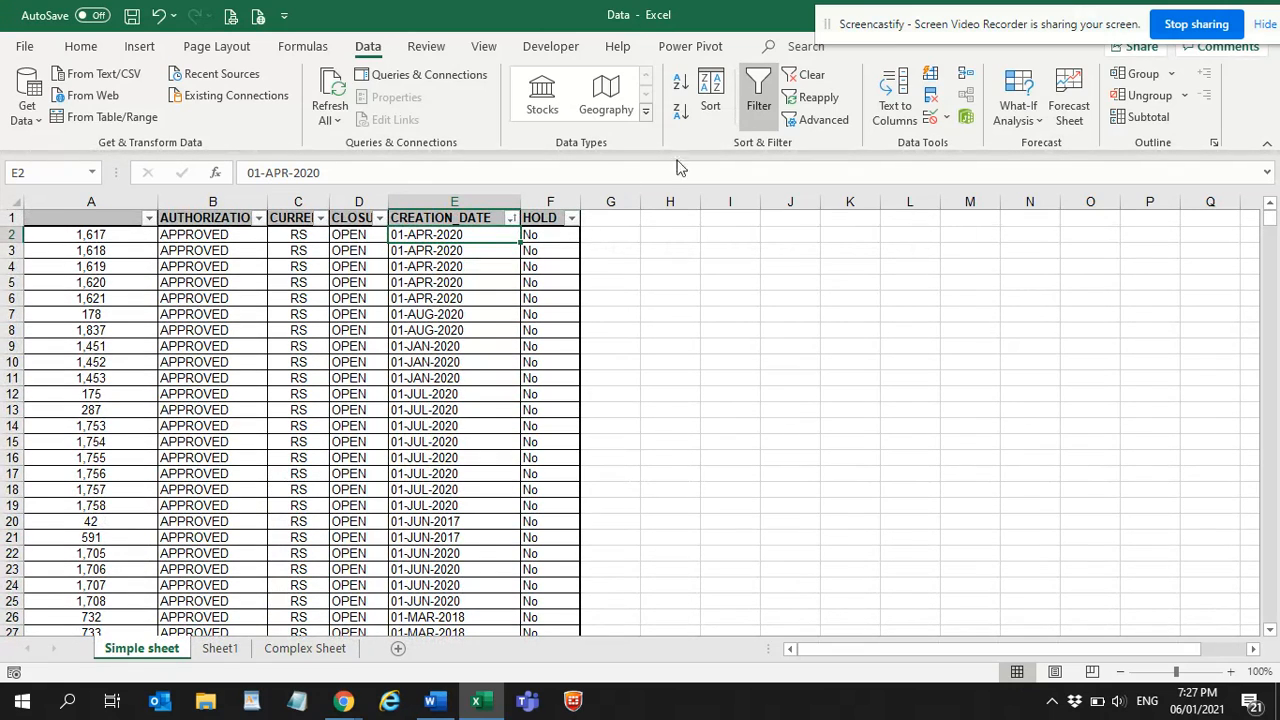
# Step: Remove the table's filter and define a sort by CREATION_DATE on cell values, ordered by the Jan, Feb, Mar custom list
pyautogui.click(758, 95)
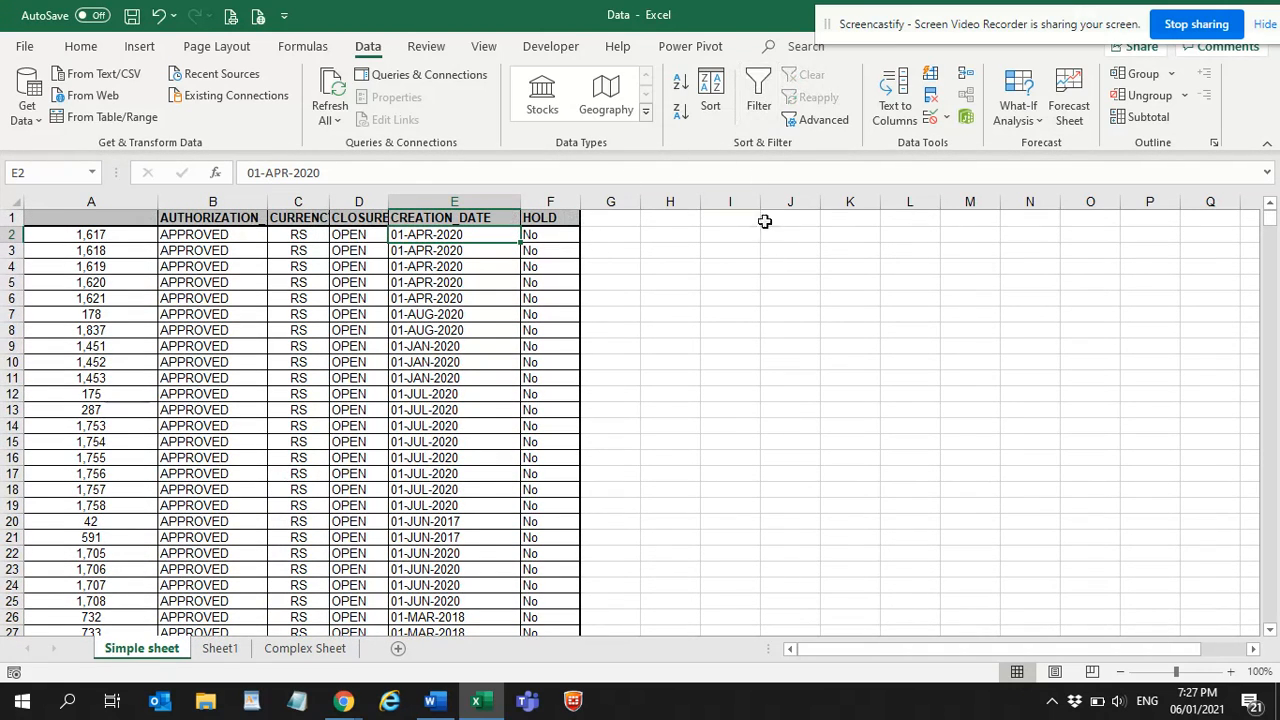
pyautogui.click(712, 98)
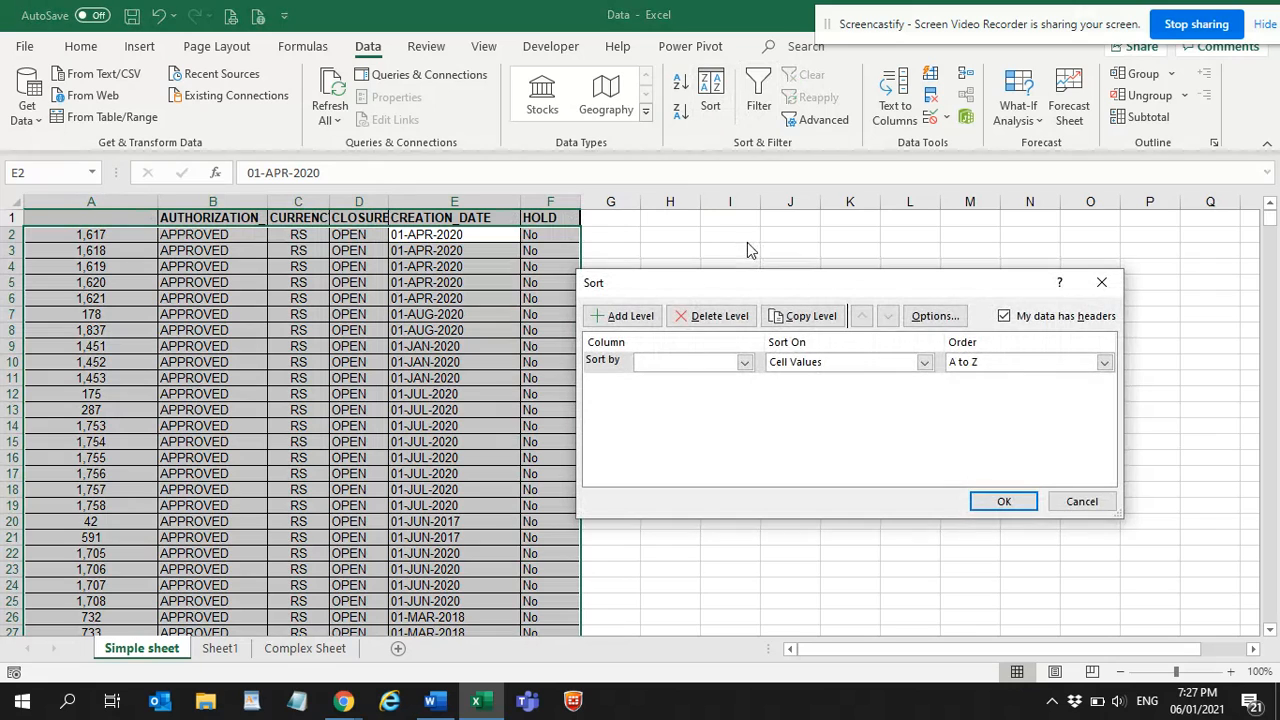
pyautogui.click(745, 363)
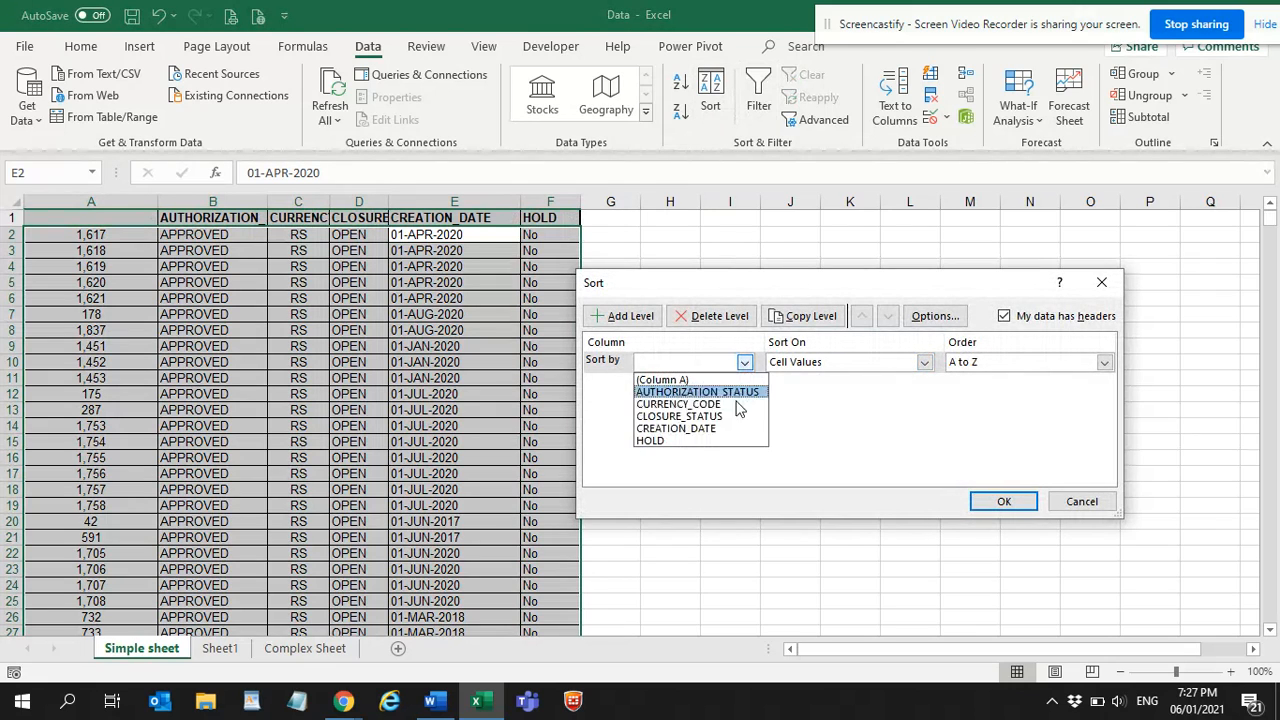
pyautogui.click(709, 429)
pyautogui.click(1104, 362)
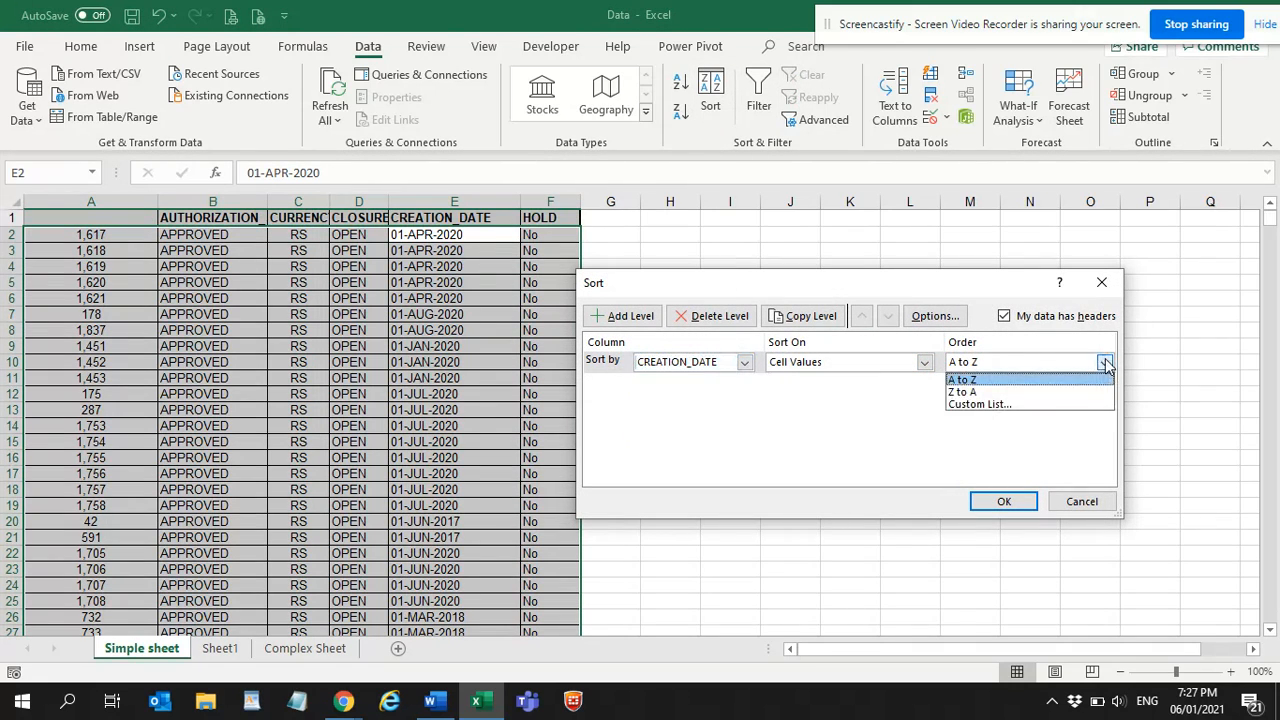
pyautogui.click(1042, 405)
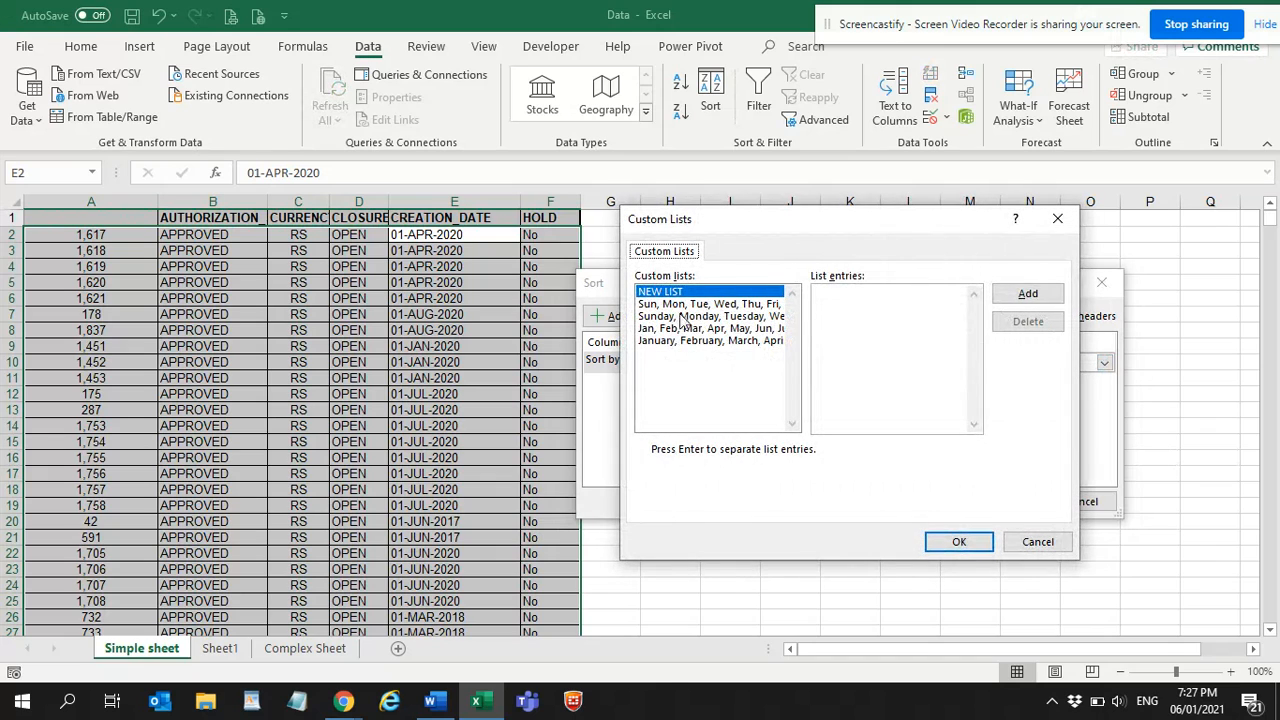
pyautogui.click(684, 328)
pyautogui.click(957, 538)
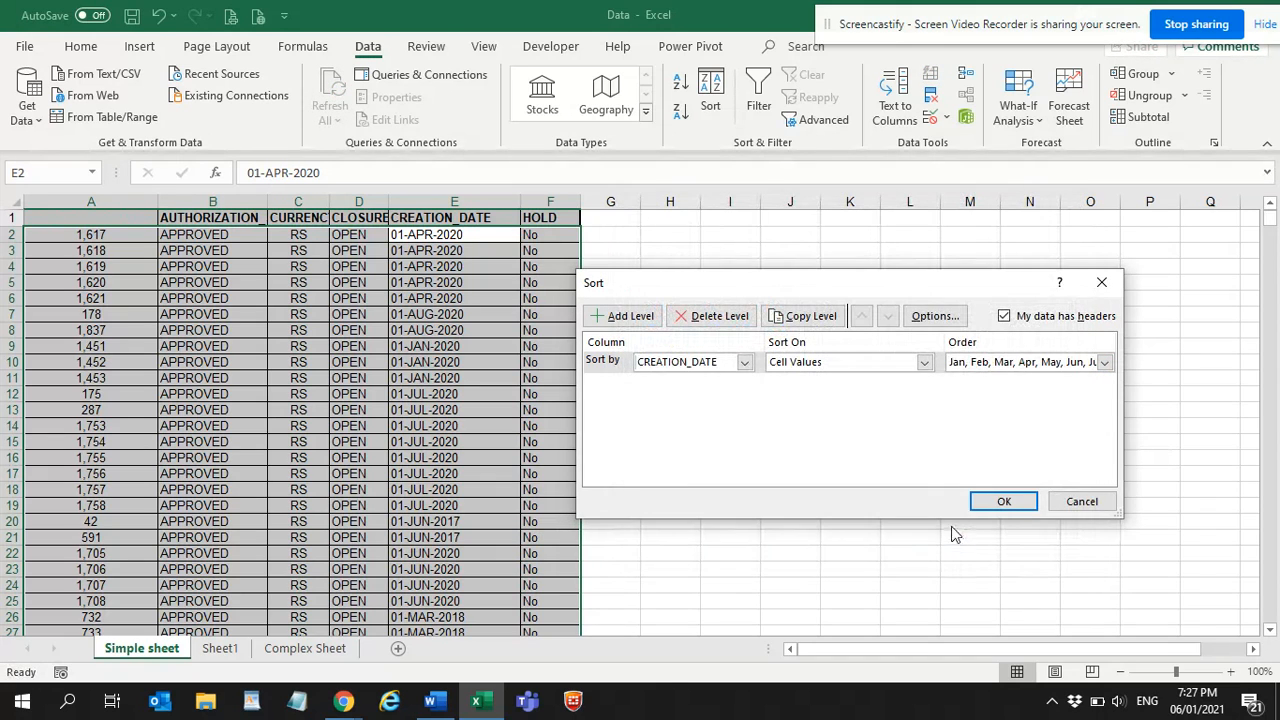
# Step: Apply the CREATION_DATE sort, treating anything that looks like a number as a number
pyautogui.click(1003, 501)
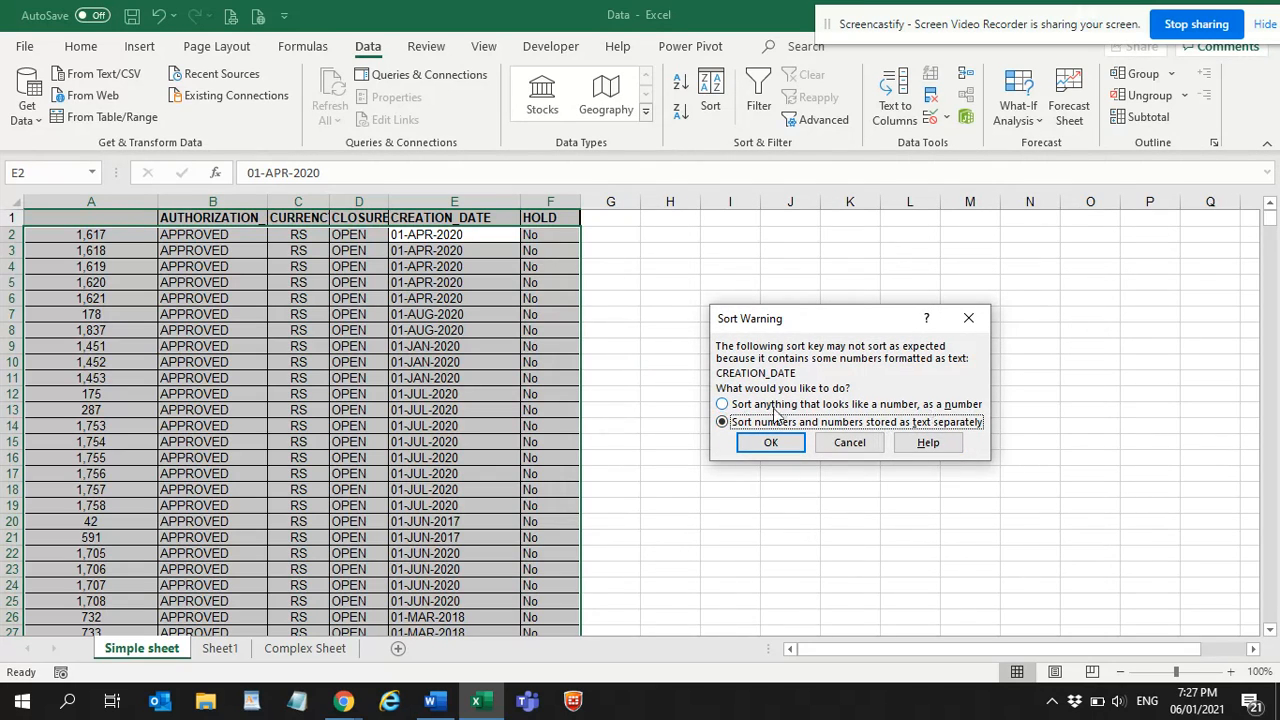
pyautogui.click(722, 406)
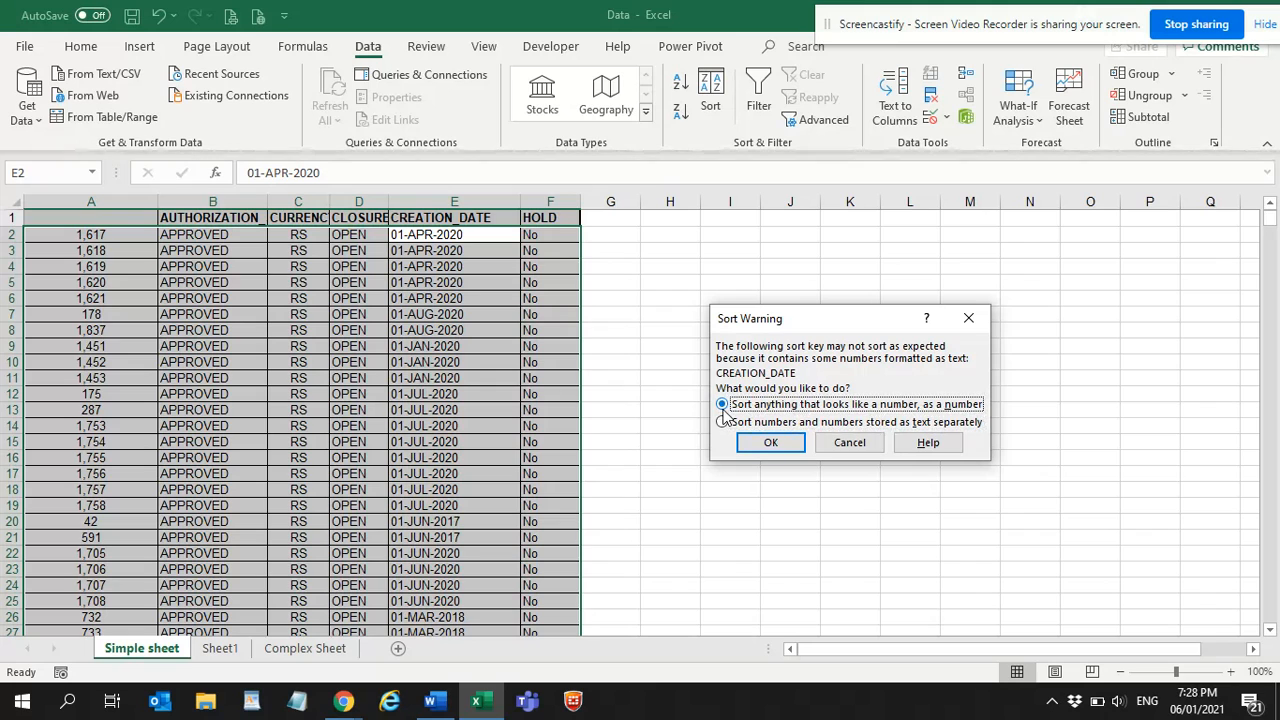
pyautogui.click(770, 441)
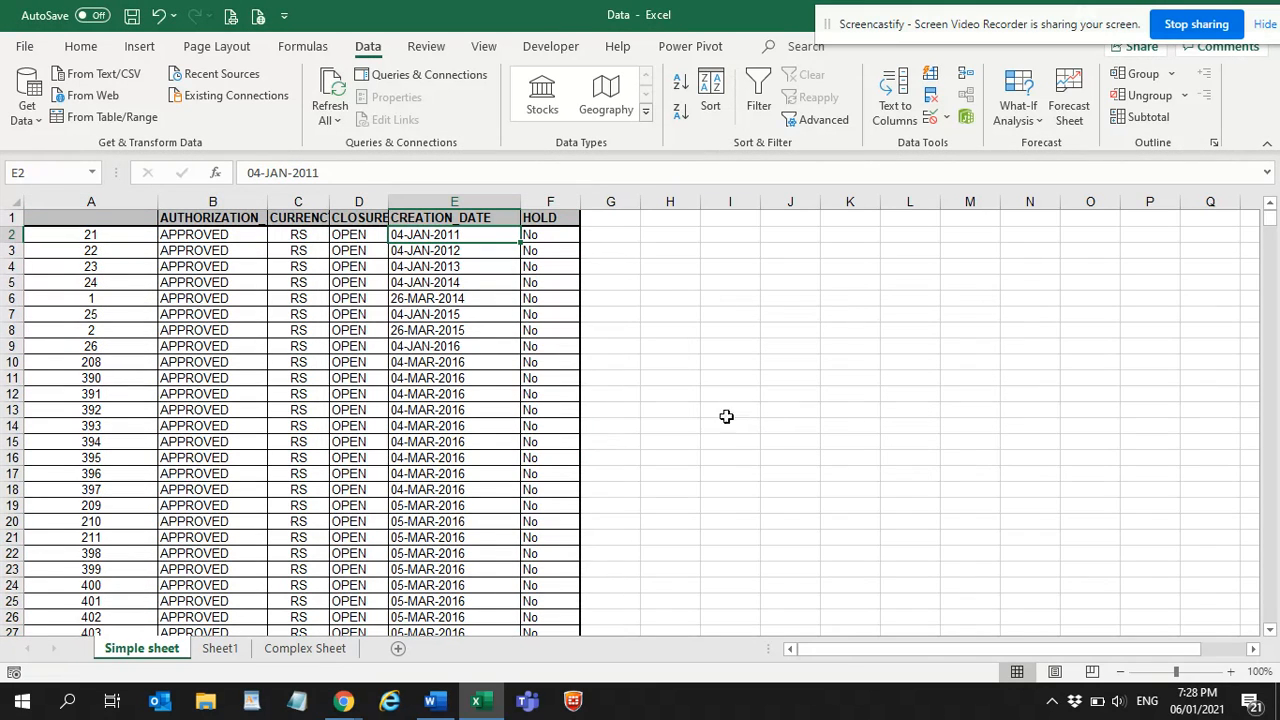
# Step: Select the CREATION_DATE header and turn the filter back on for the table's header row
pyautogui.click(515, 218)
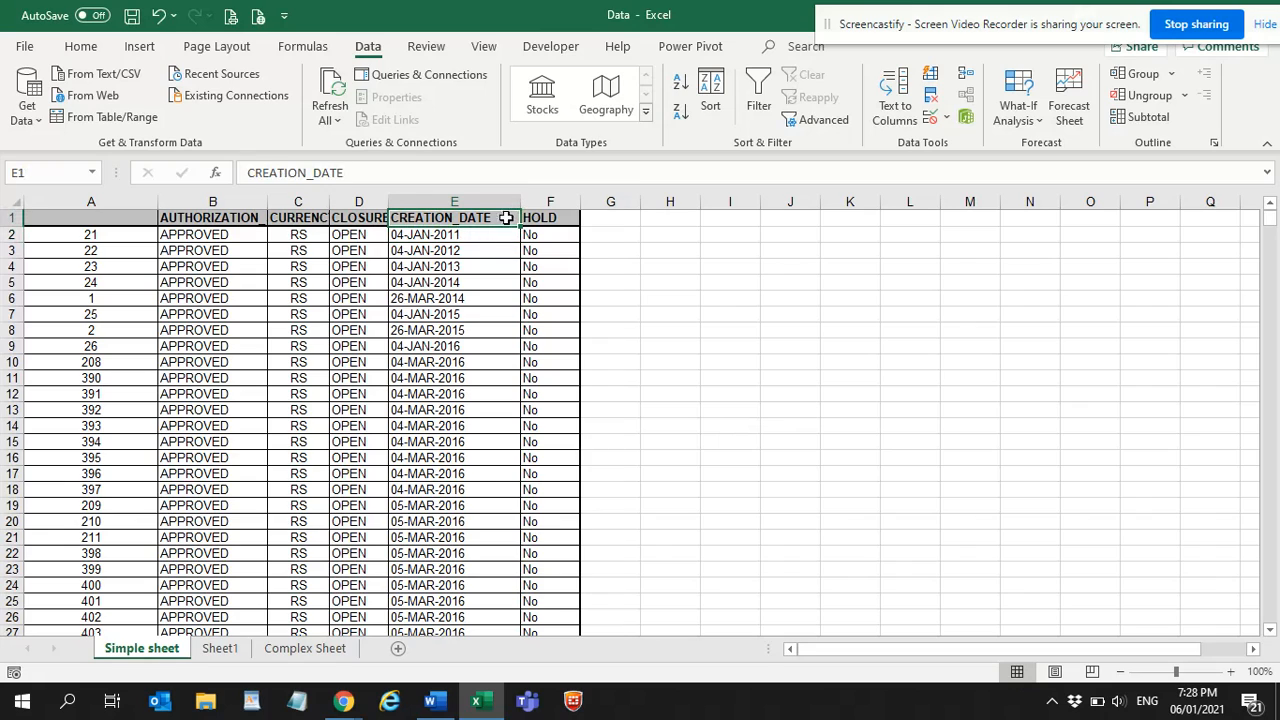
pyautogui.click(468, 297)
pyautogui.click(505, 218)
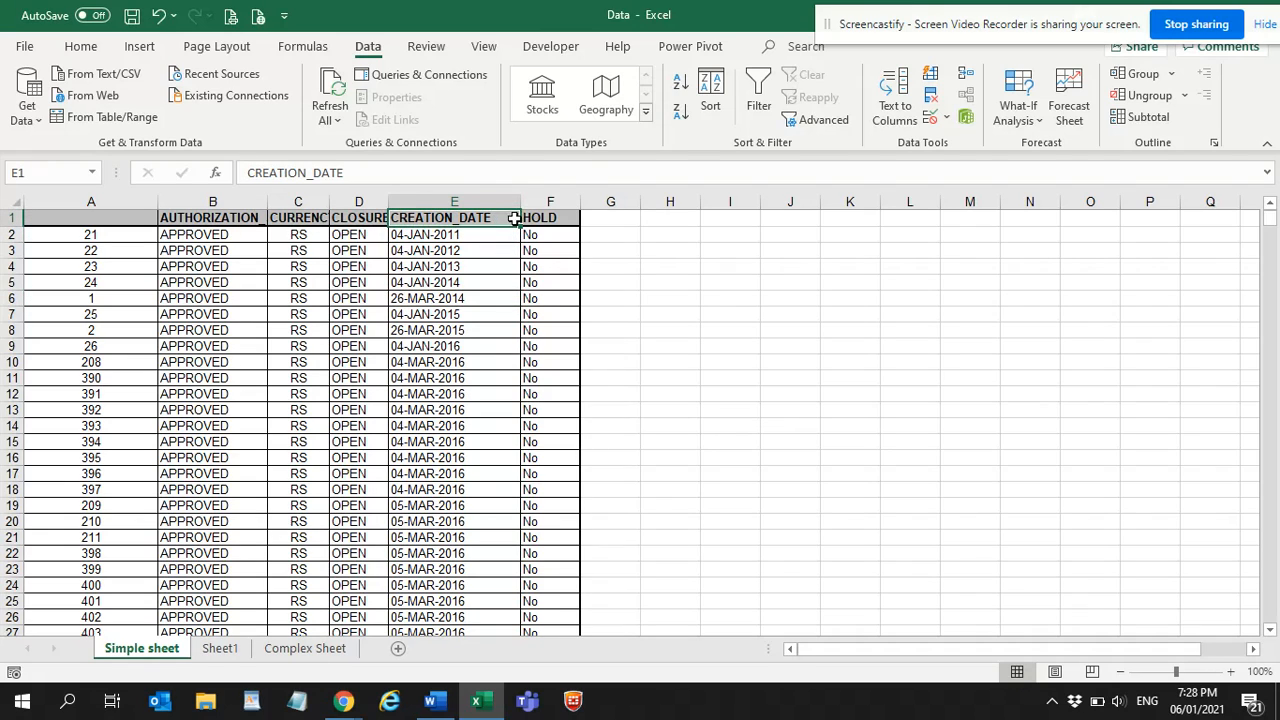
pyautogui.click(682, 86)
pyautogui.click(754, 112)
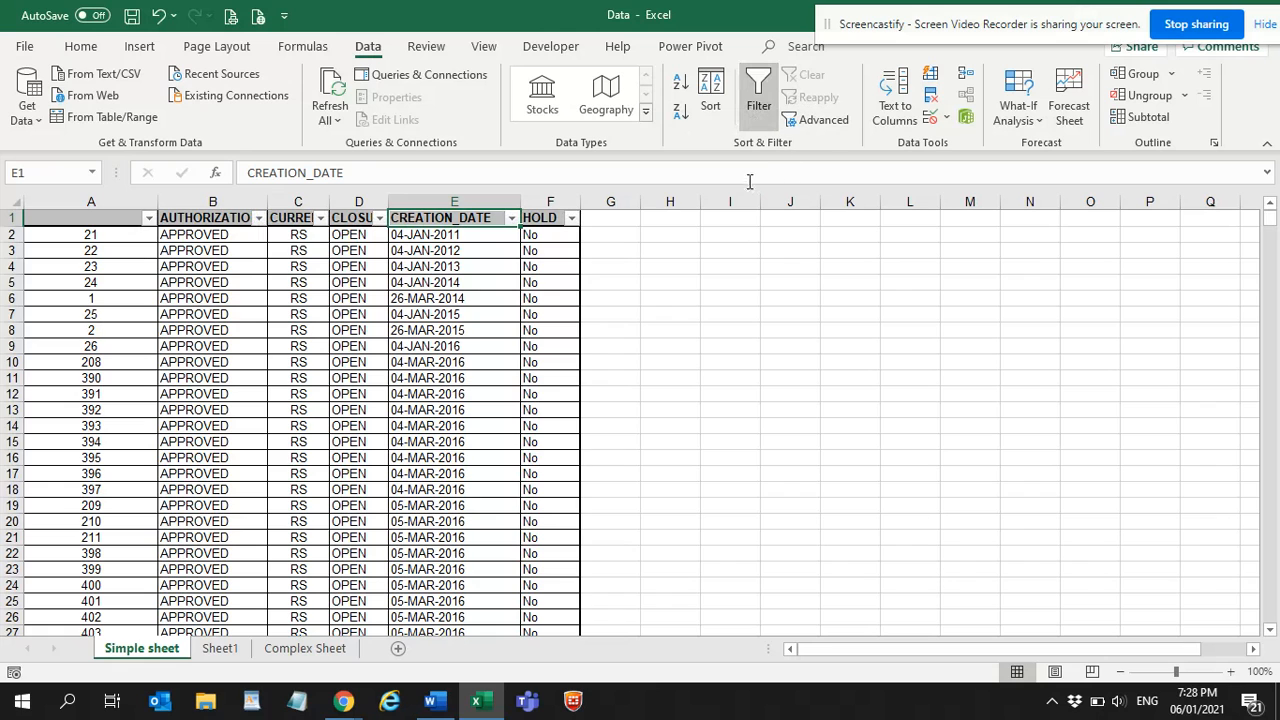
pyautogui.click(712, 110)
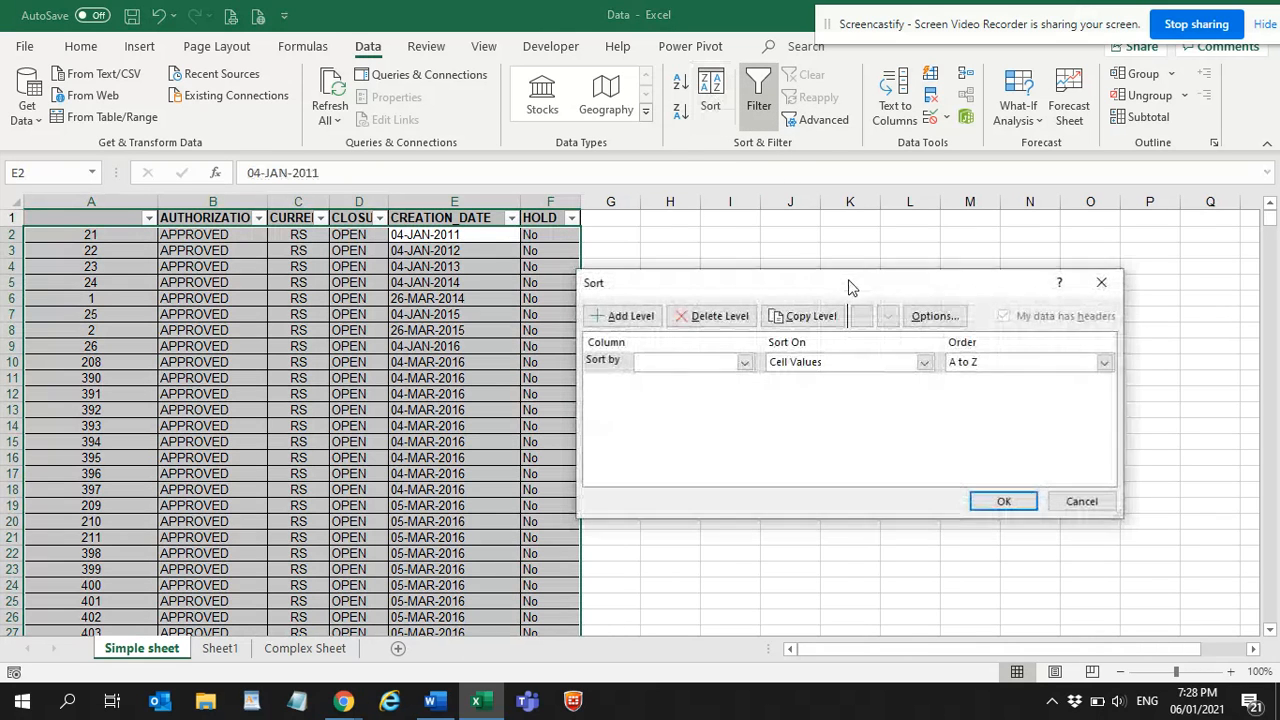
pyautogui.click(1064, 366)
pyautogui.click(990, 406)
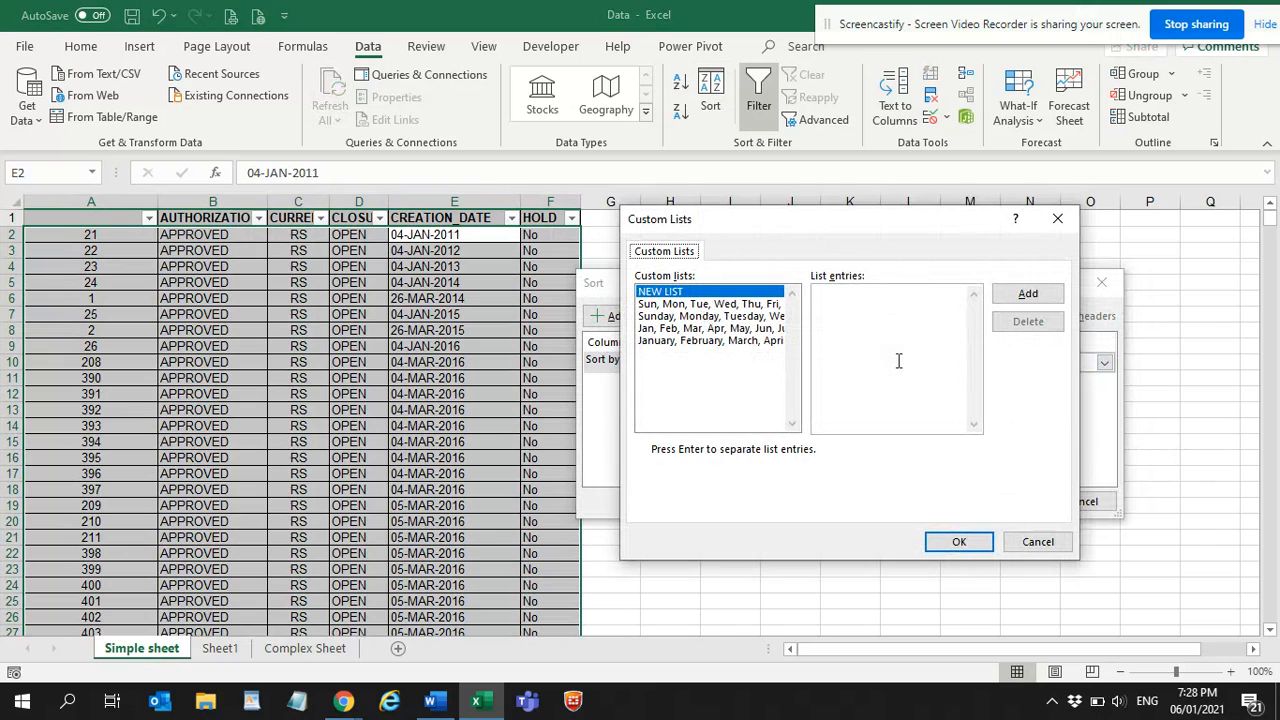
pyautogui.click(1048, 548)
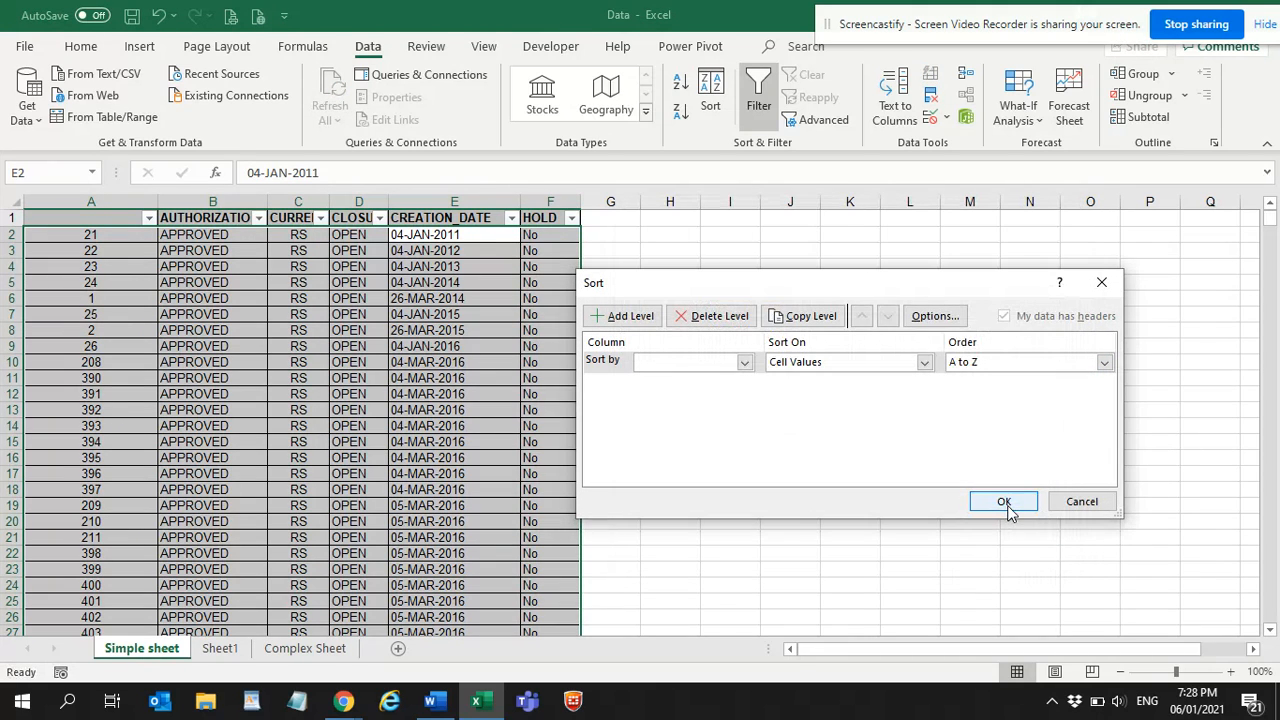
pyautogui.click(1080, 502)
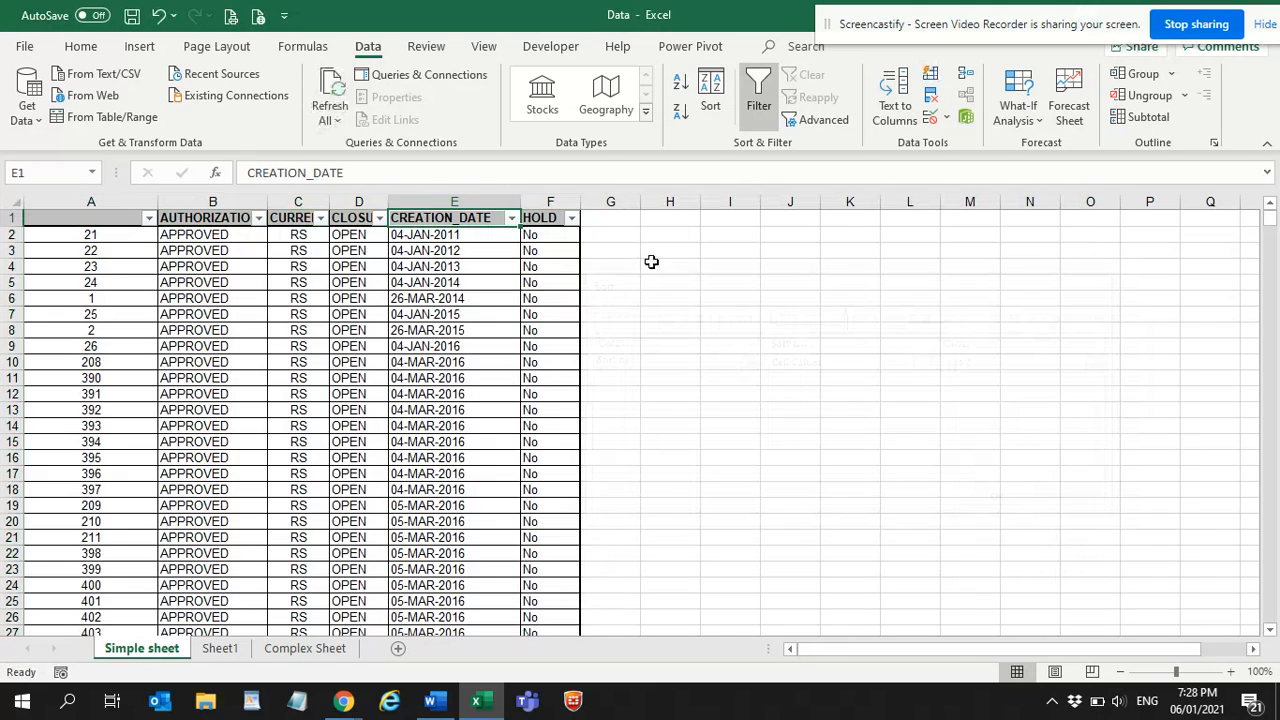
# Step: Browse the dates in the CREATION_DATE filter list and open a custom text filter for that column
pyautogui.click(512, 218)
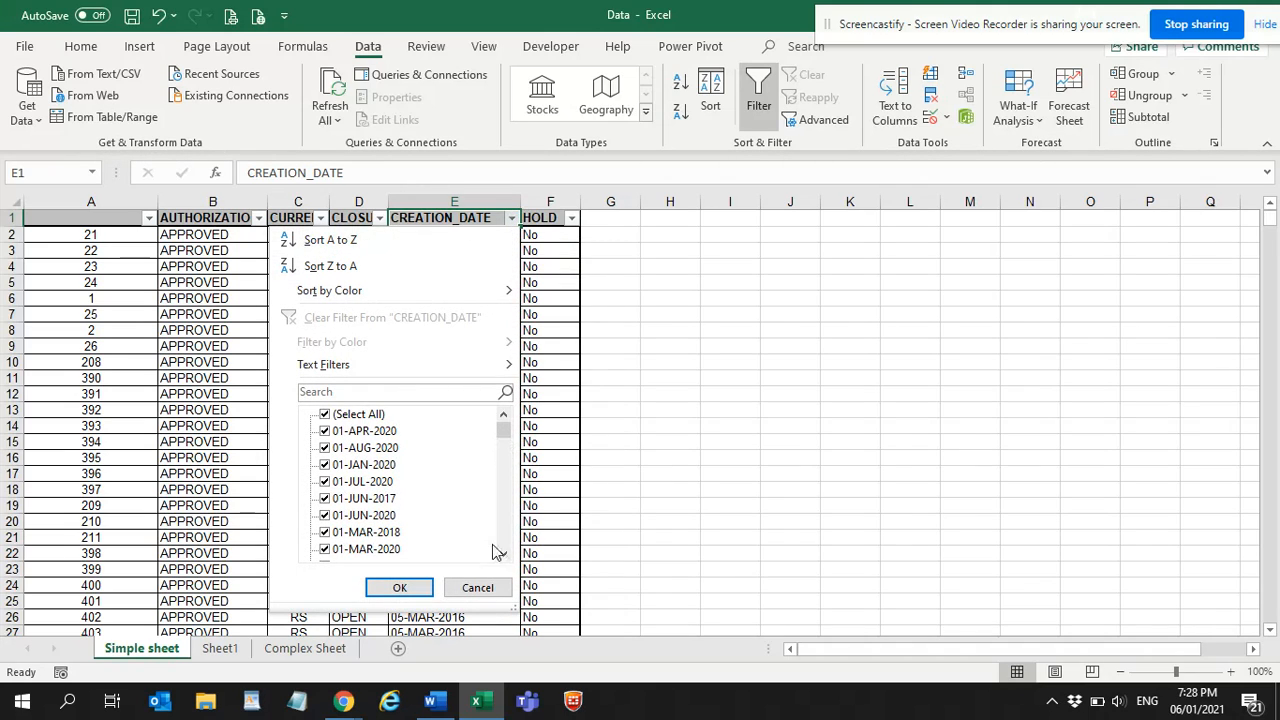
pyautogui.scroll(-2, 373, 472)
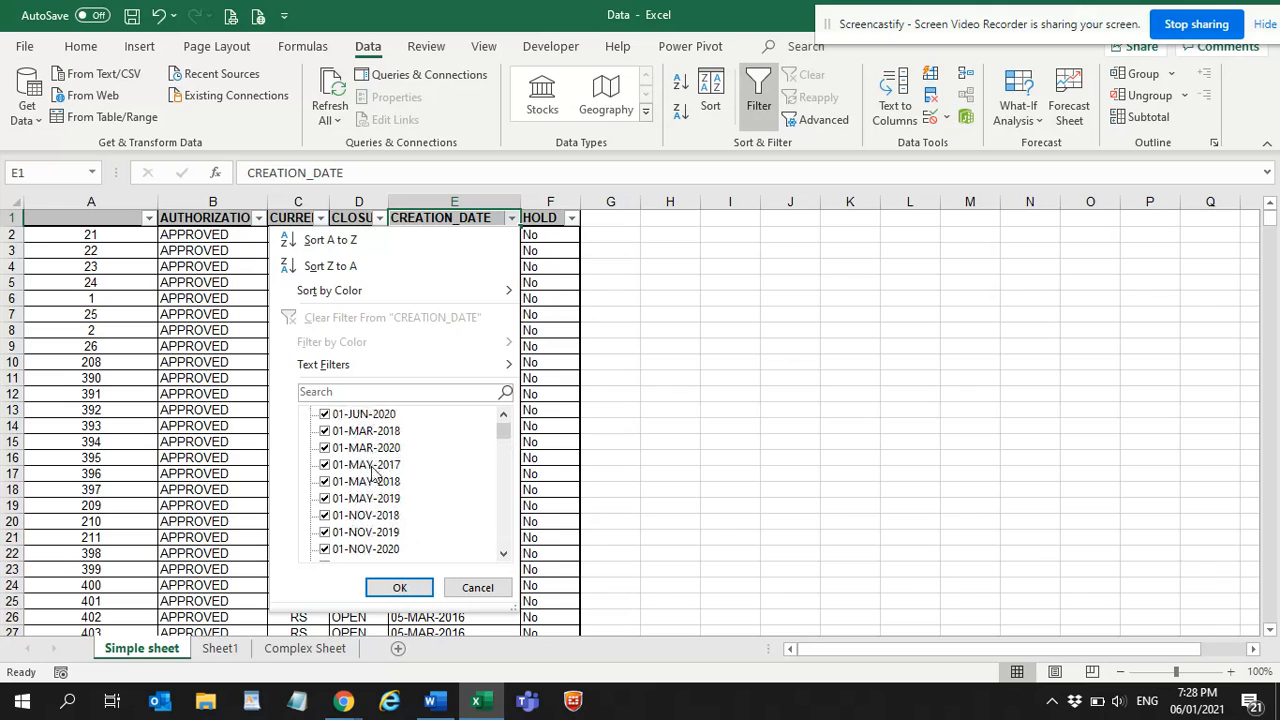
pyautogui.click(324, 535)
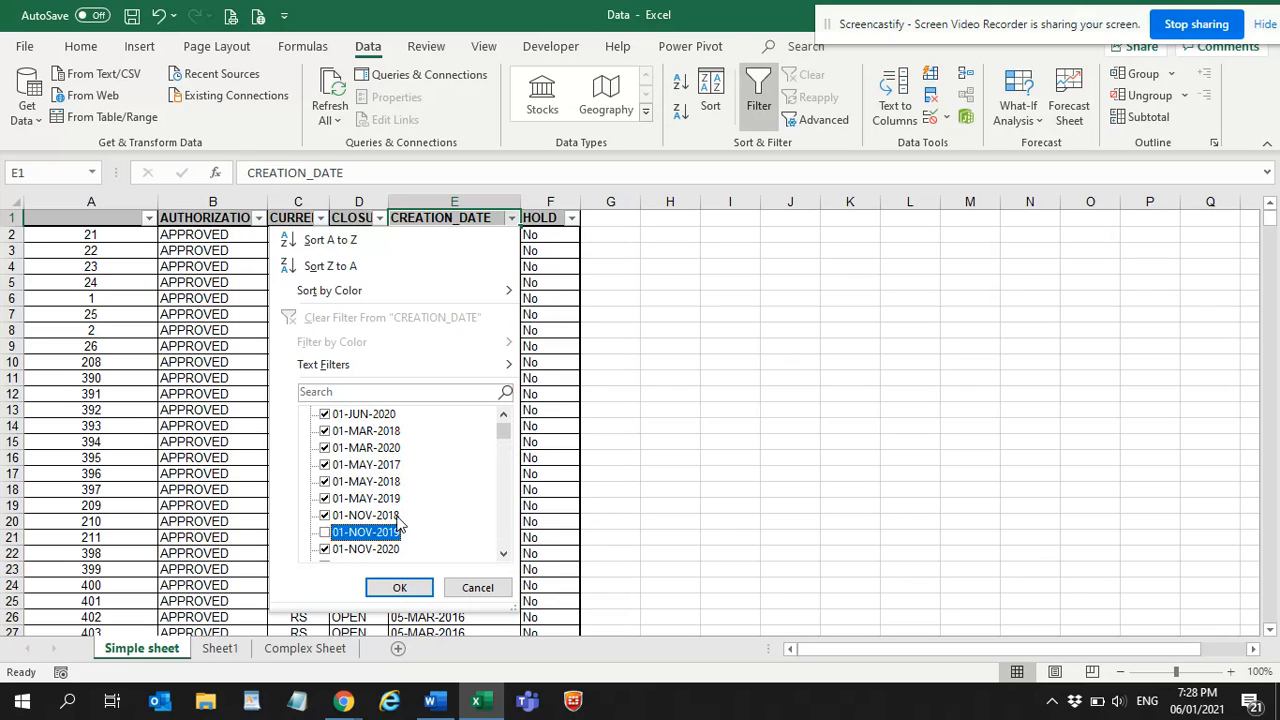
pyautogui.scroll(-2, 398, 523)
pyautogui.scroll(-3, 344, 458)
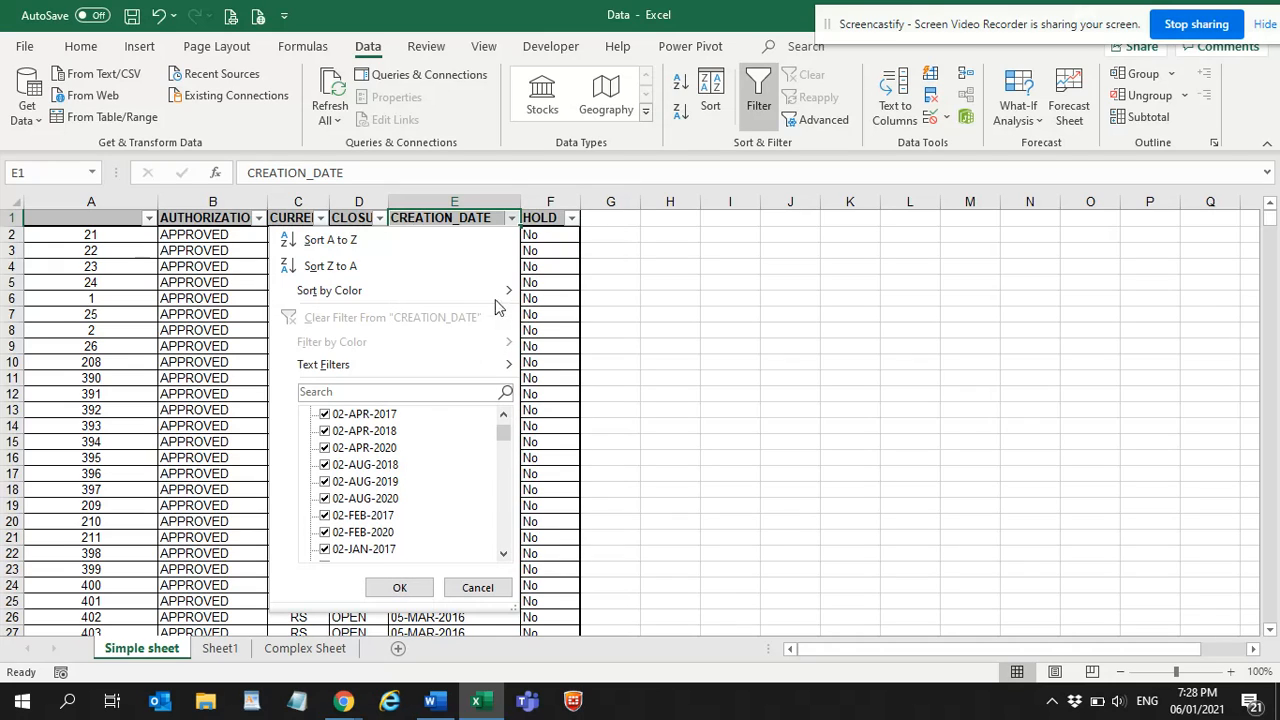
pyautogui.moveTo(484, 366)
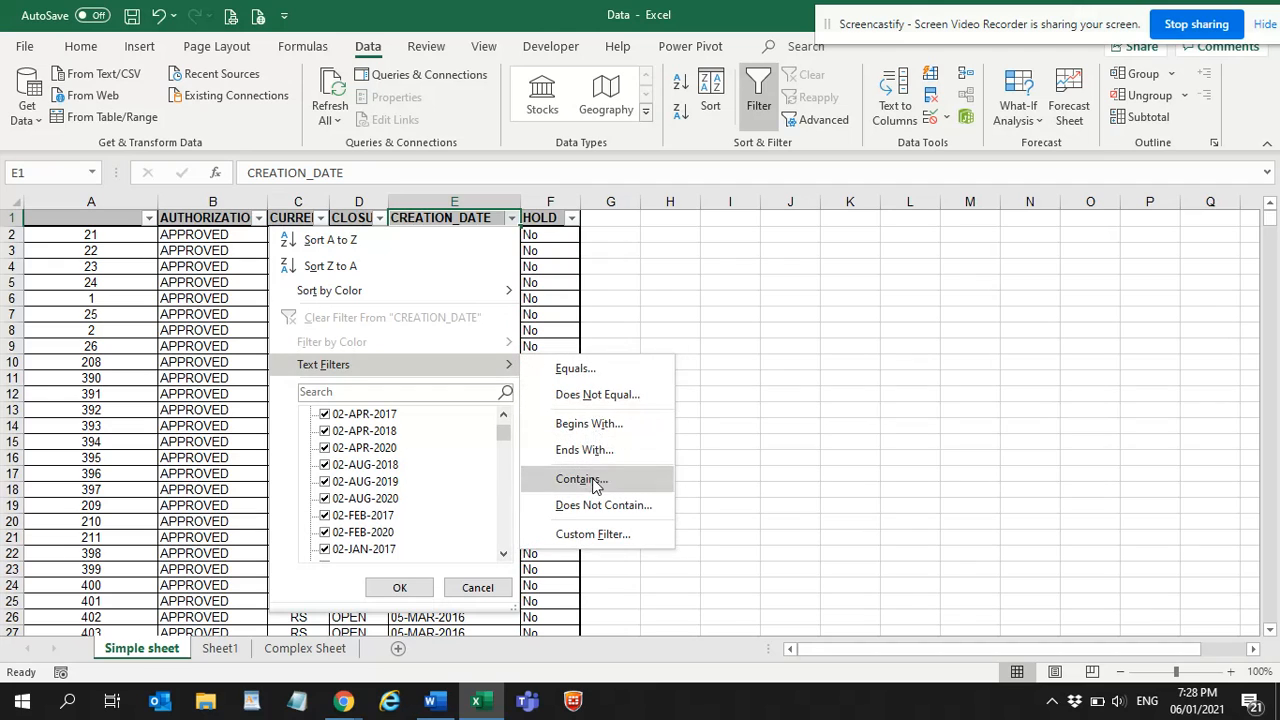
pyautogui.click(590, 535)
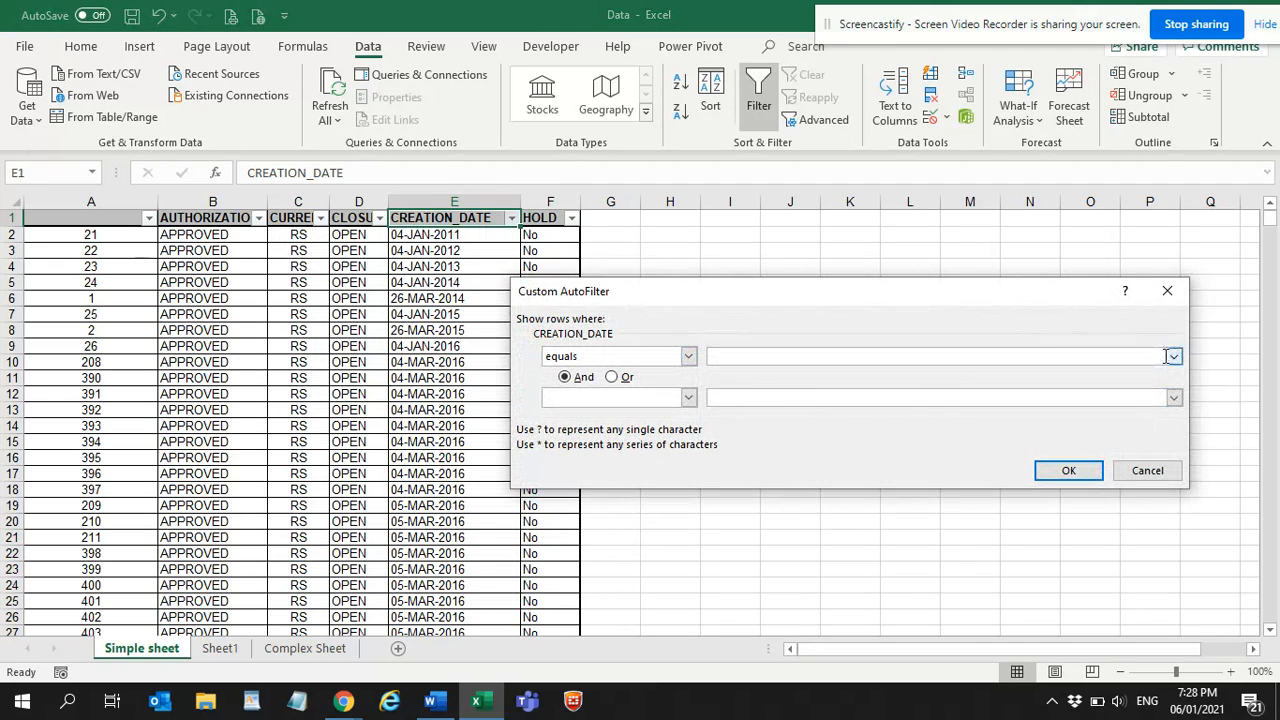
# Step: Set the custom filter's first condition to is greater than or equal to 01-APR-2020
pyautogui.click(1172, 356)
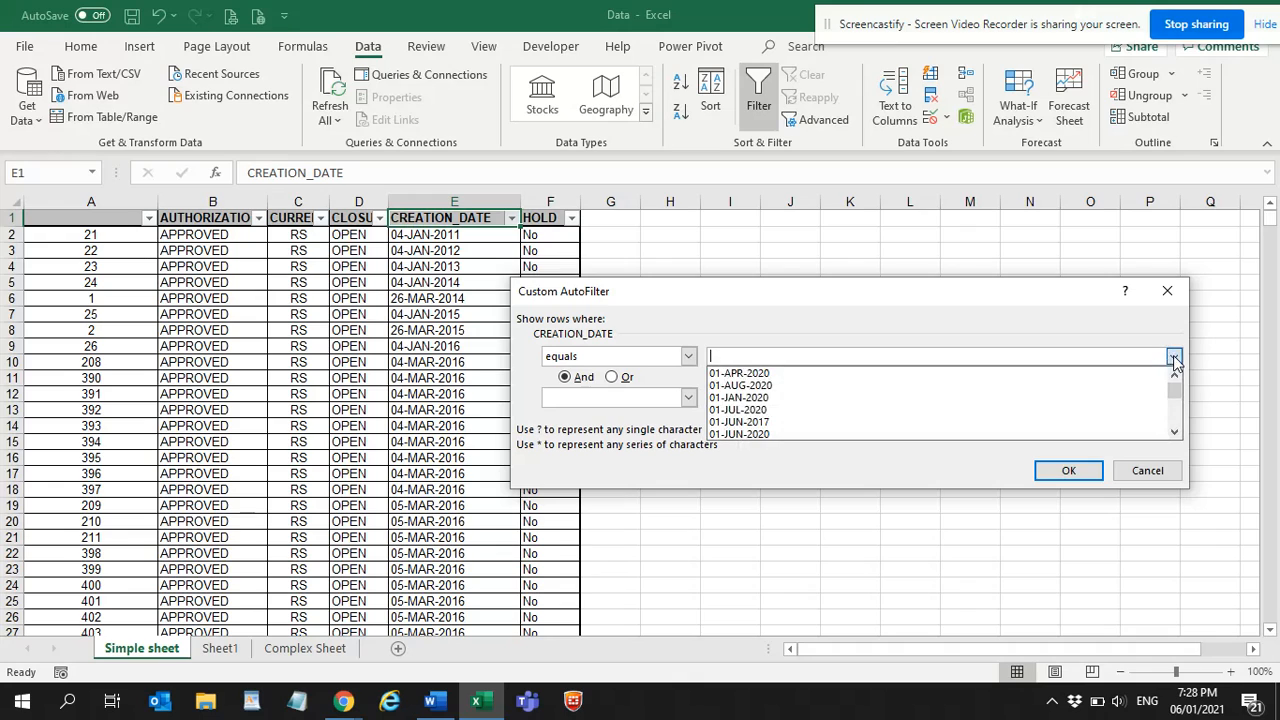
pyautogui.click(1013, 374)
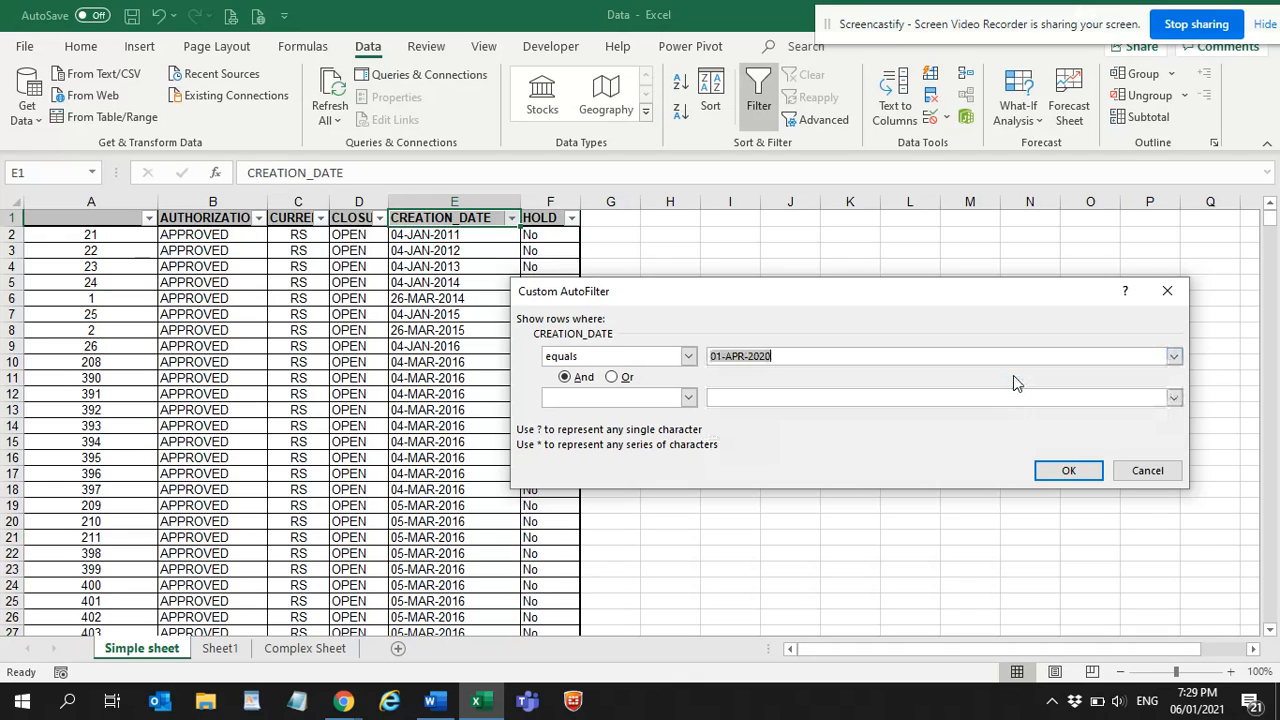
pyautogui.click(688, 397)
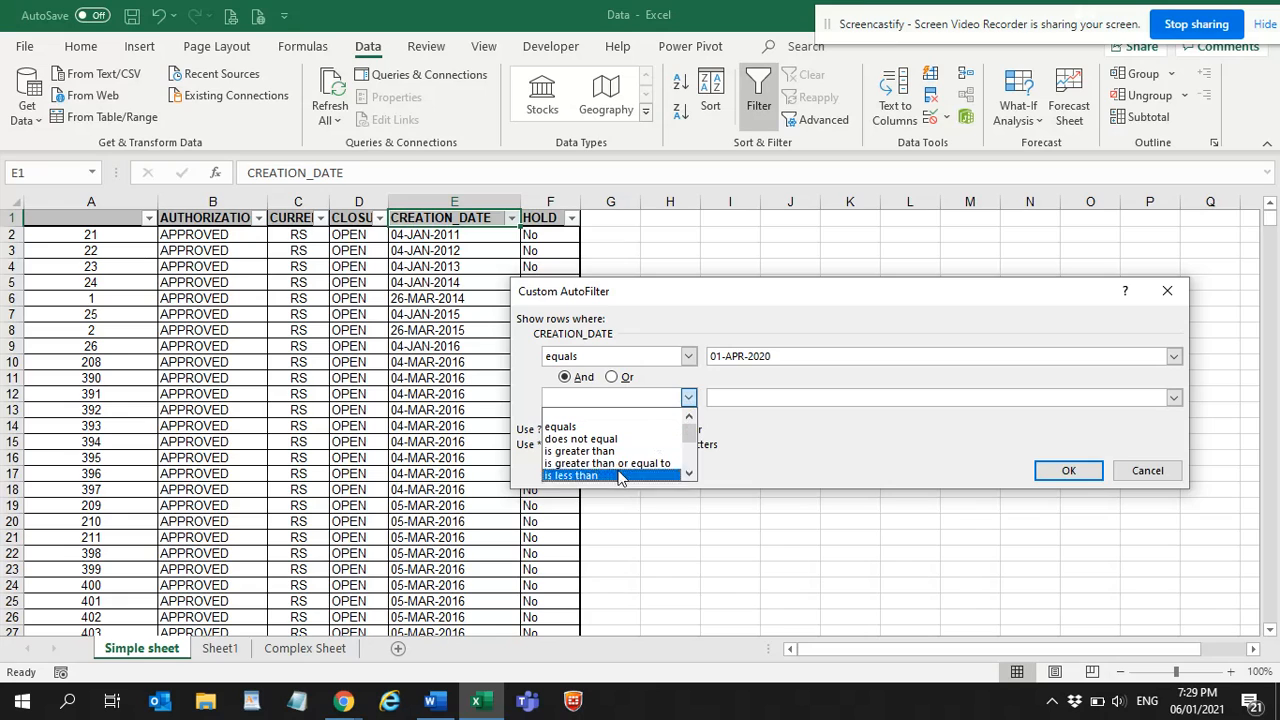
pyautogui.click(688, 356)
pyautogui.click(688, 356)
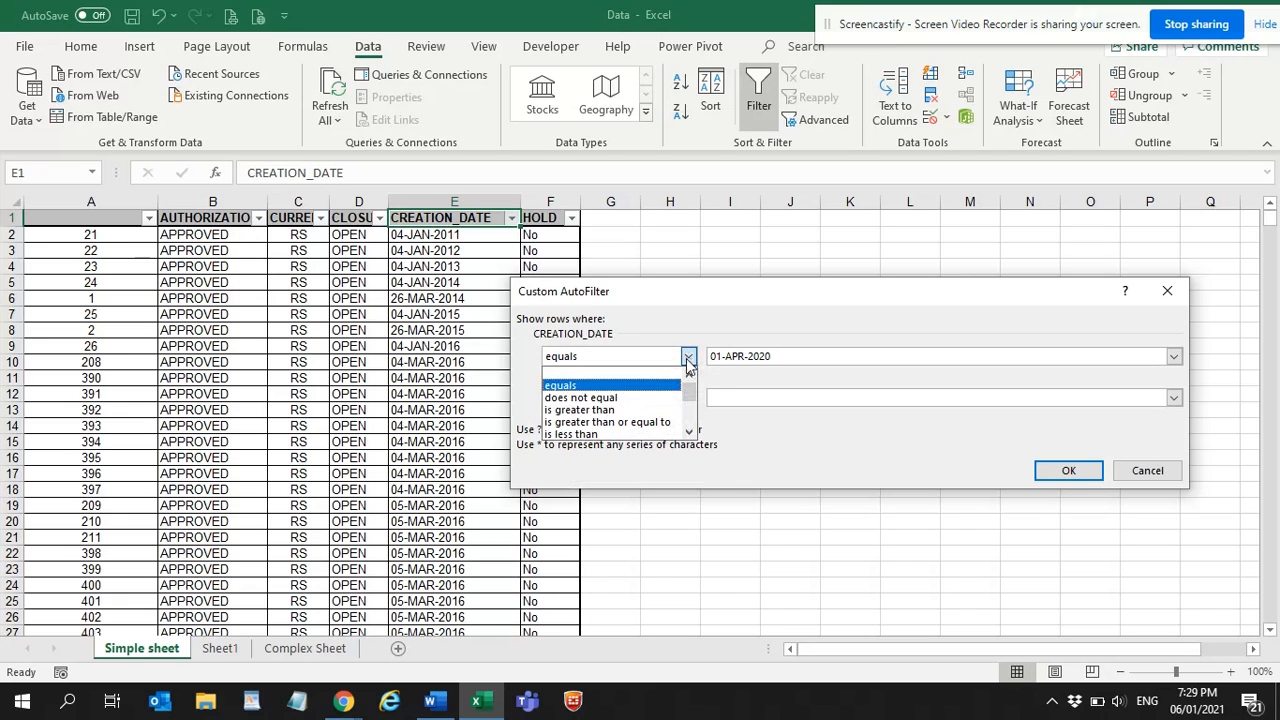
pyautogui.click(655, 422)
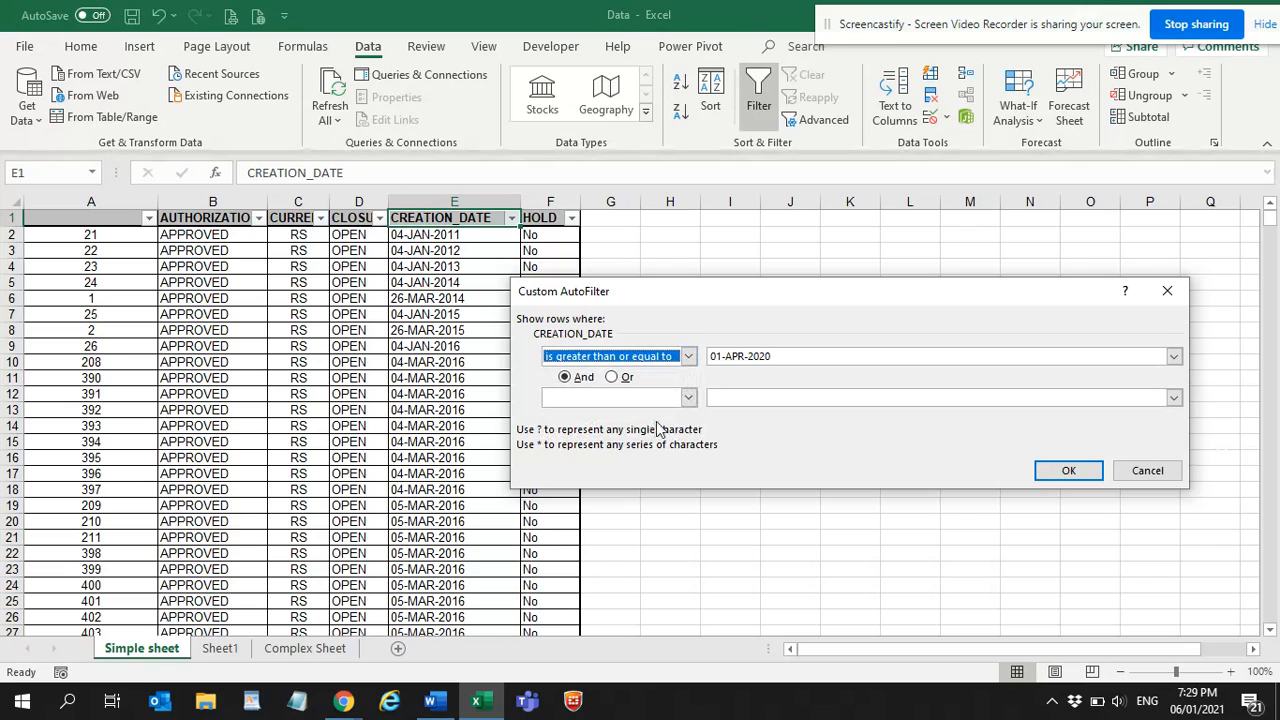
# Step: Add the And condition is less than 01-AUG-2020 and apply the custom filter to CREATION_DATE
pyautogui.click(688, 398)
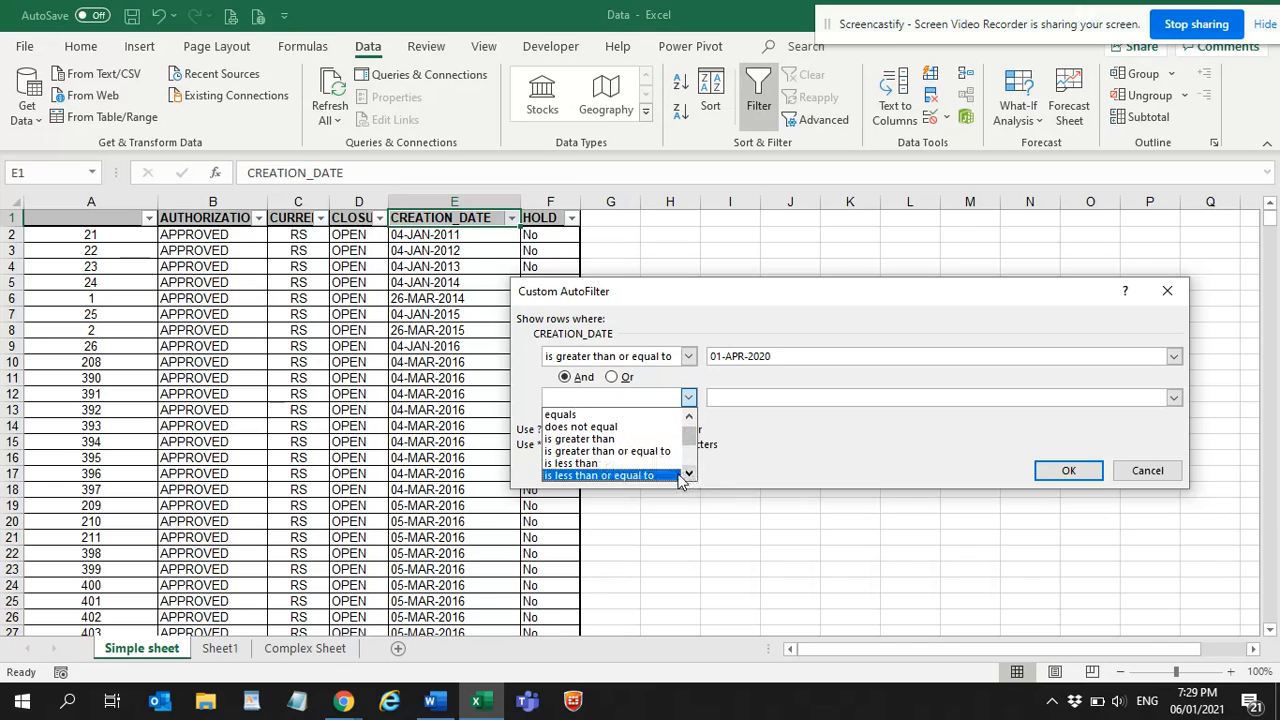
pyautogui.click(667, 464)
pyautogui.click(1172, 398)
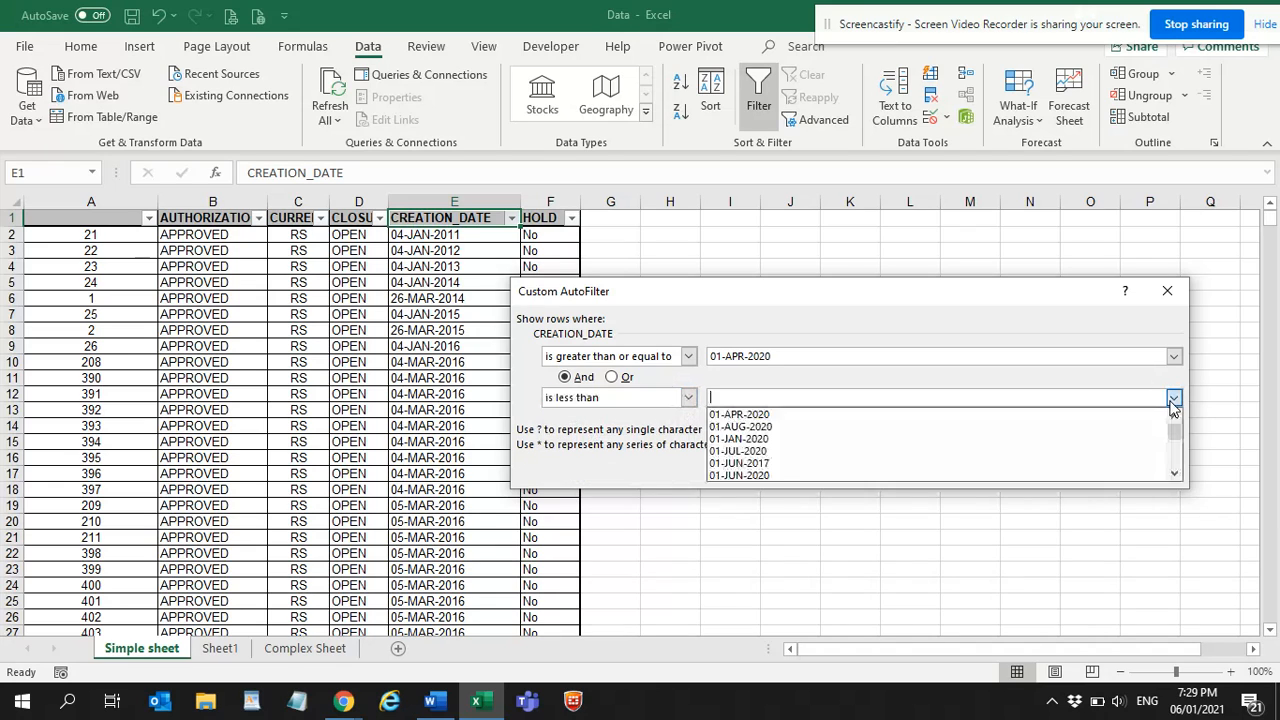
pyautogui.click(1020, 426)
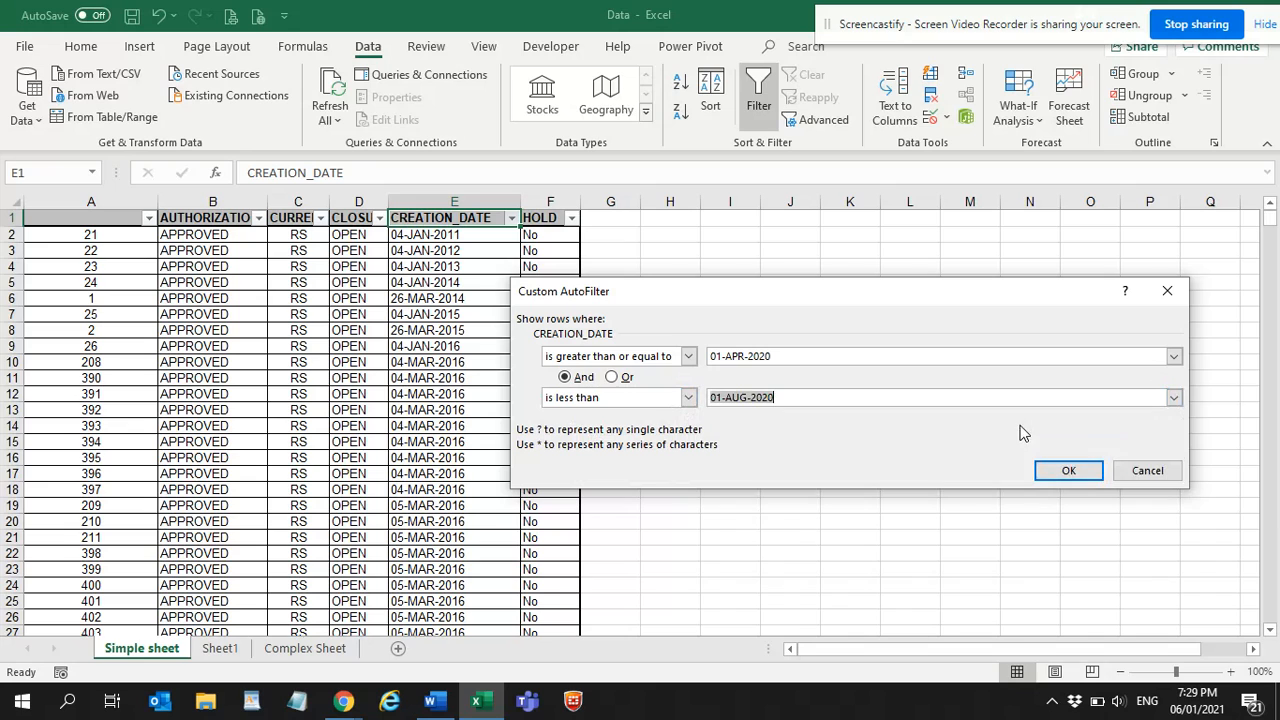
pyautogui.click(1068, 471)
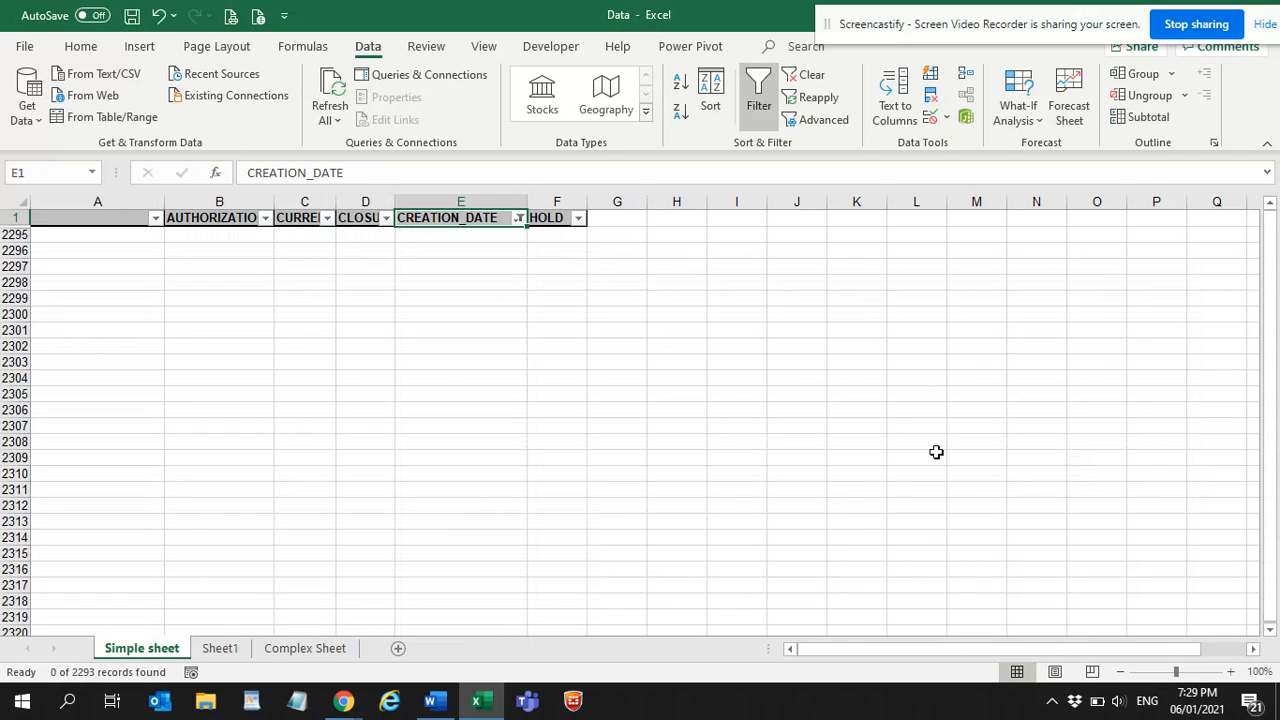
# Step: Check the filtered rows and undo the custom CREATION_DATE filter
pyautogui.scroll(-5, 228, 294)
pyautogui.scroll(5, 237, 314)
pyautogui.hotkey('ctrl', 'z')
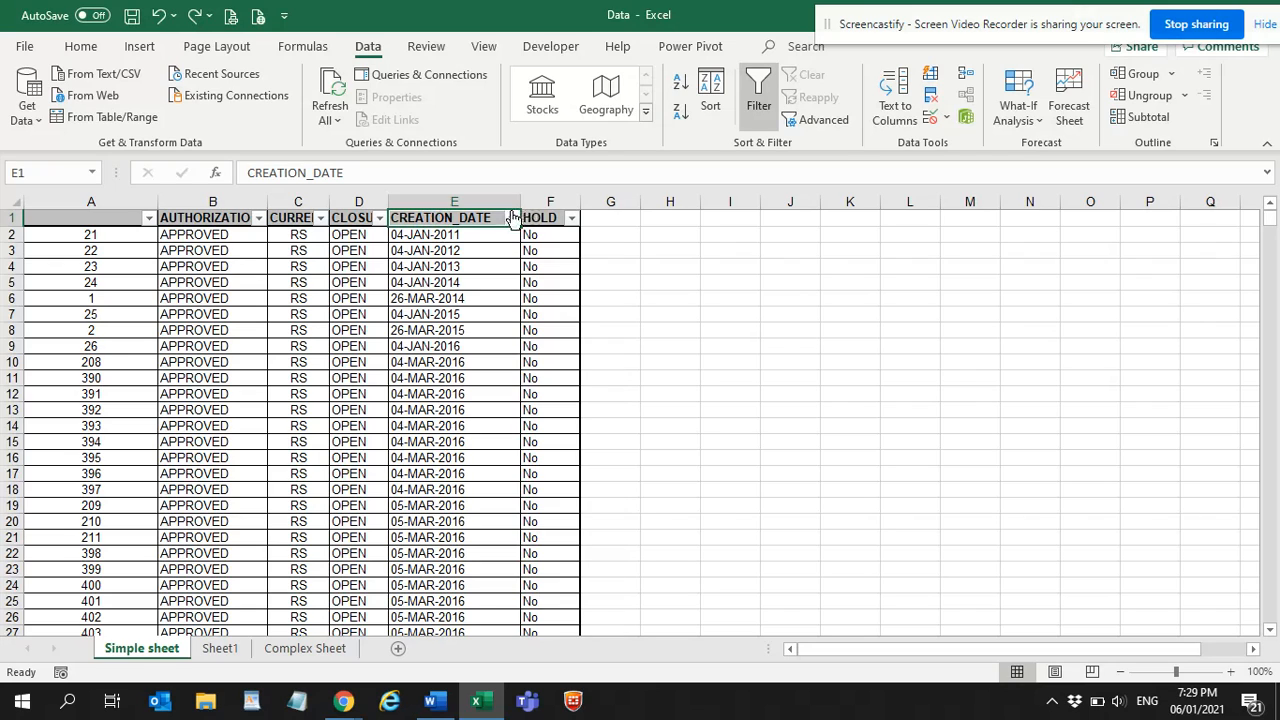
# Step: Split column E's dates into day, month and year with delimited Text to Columns in General format, with the destination at G1
pyautogui.click(456, 201)
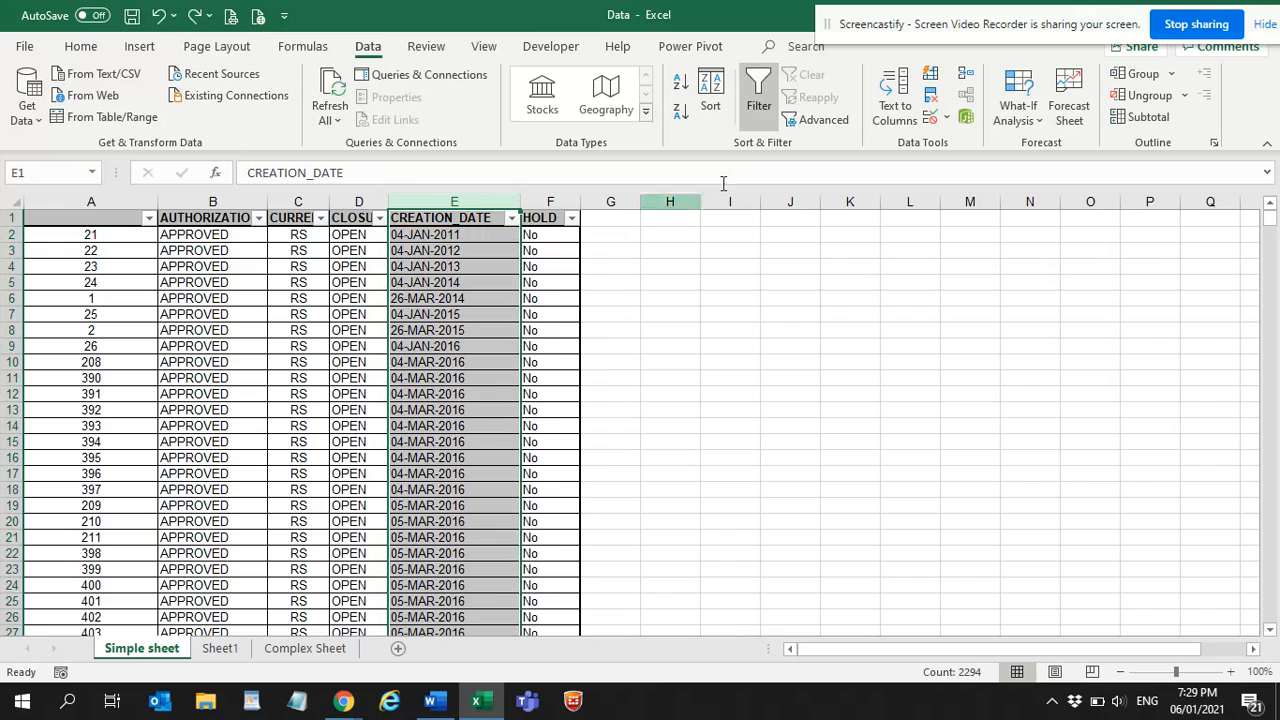
pyautogui.click(895, 100)
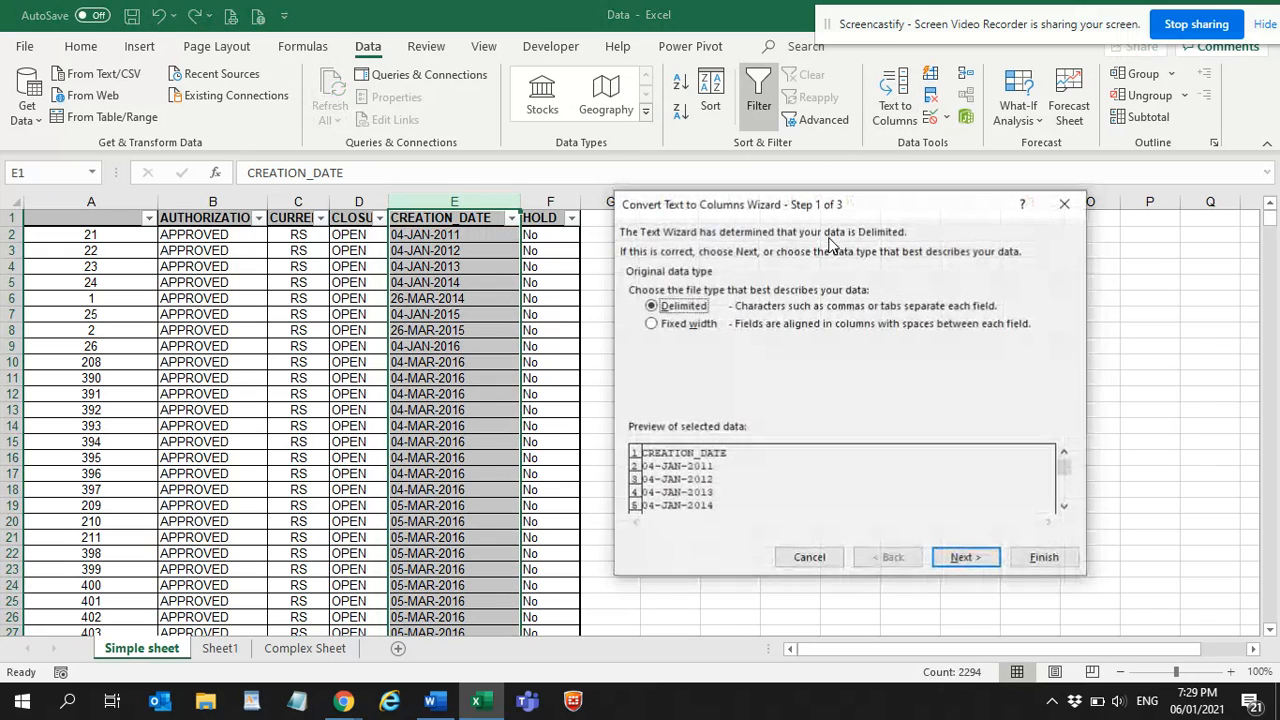
pyautogui.click(966, 557)
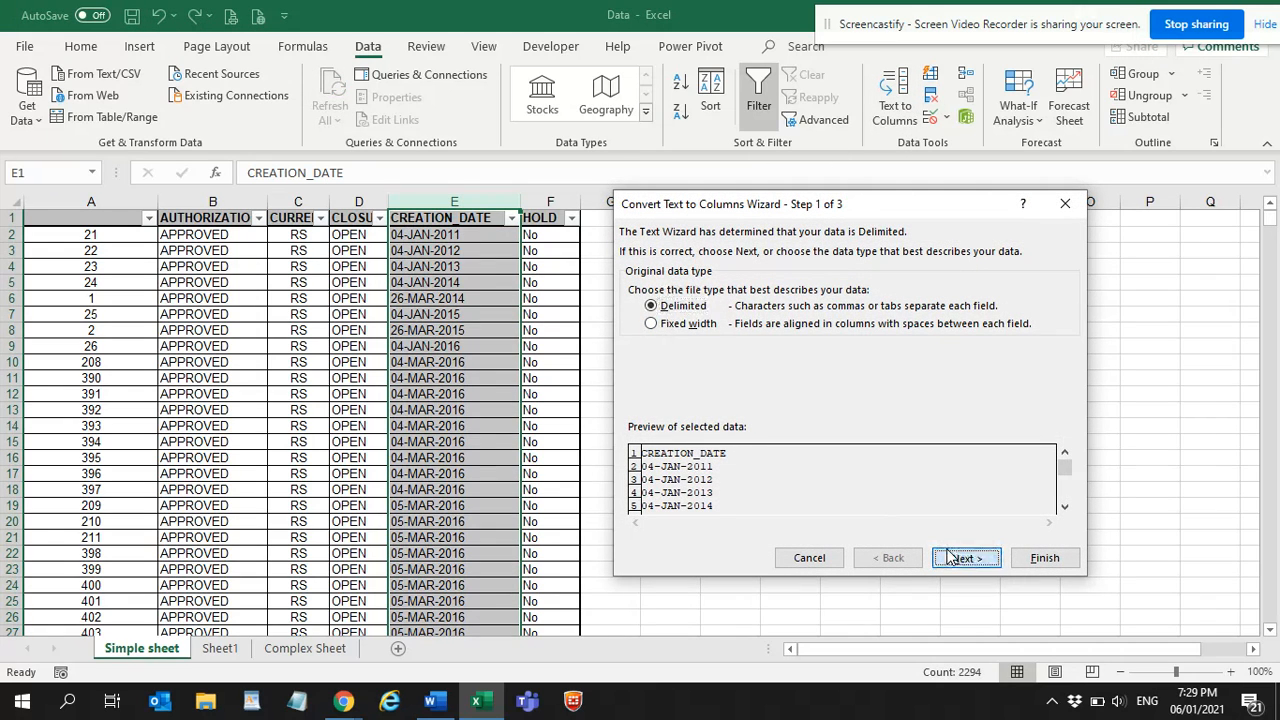
pyautogui.click(966, 557)
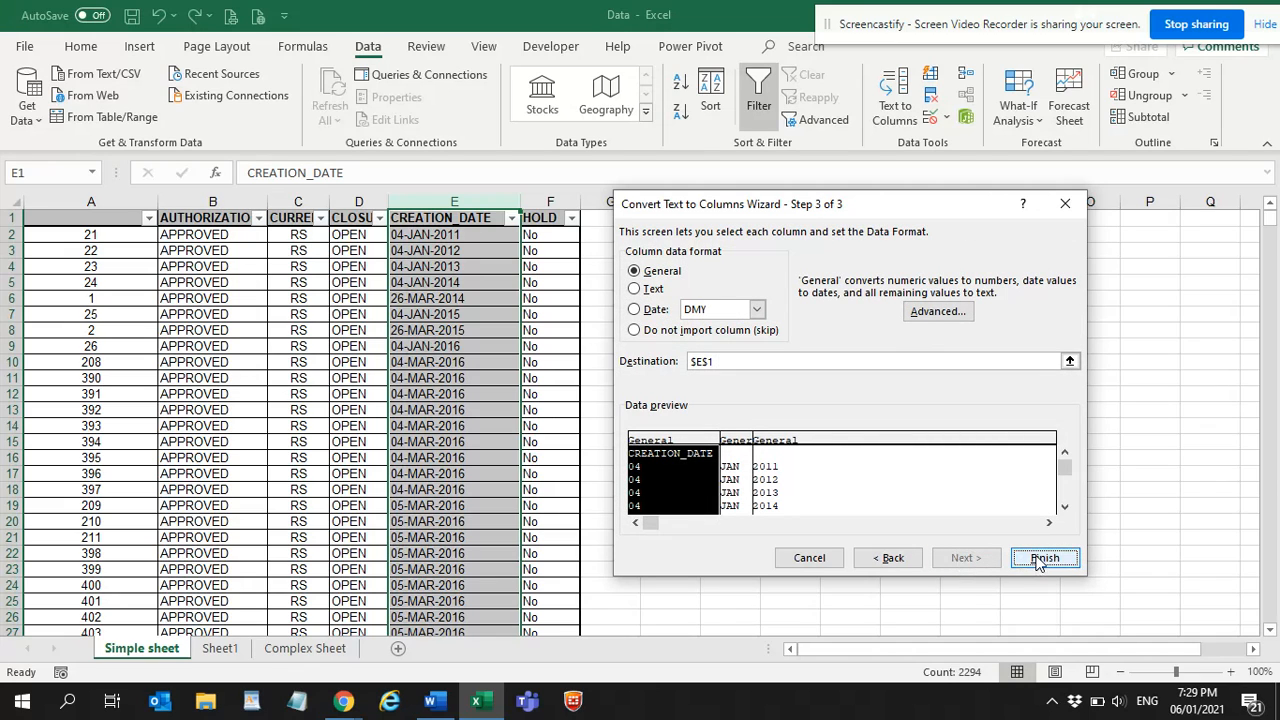
pyautogui.click(716, 362)
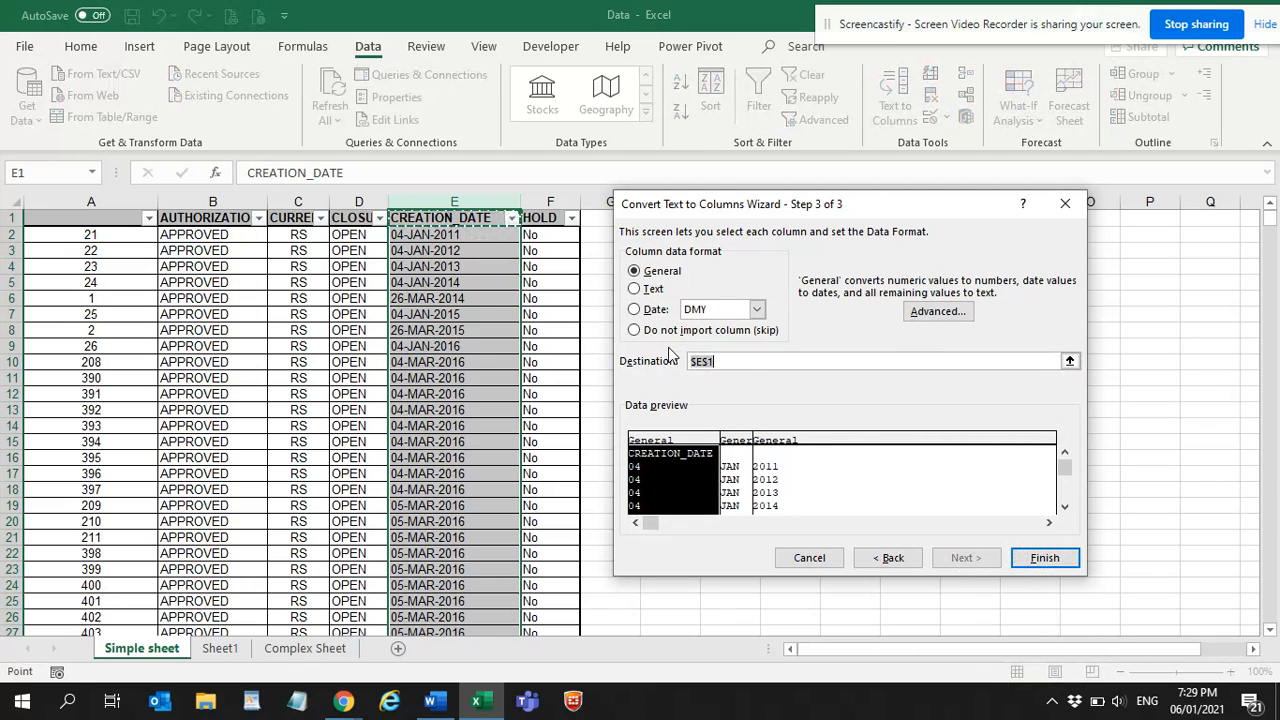
pyautogui.click(591, 222)
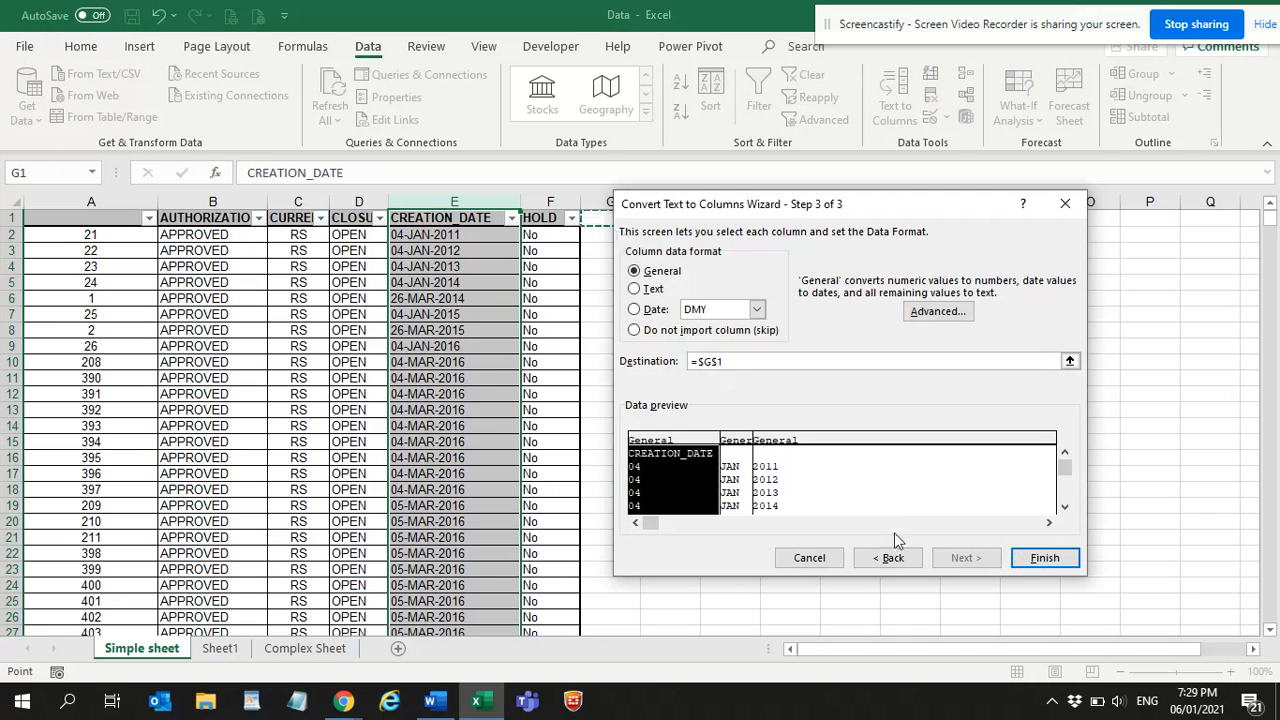
pyautogui.click(1046, 558)
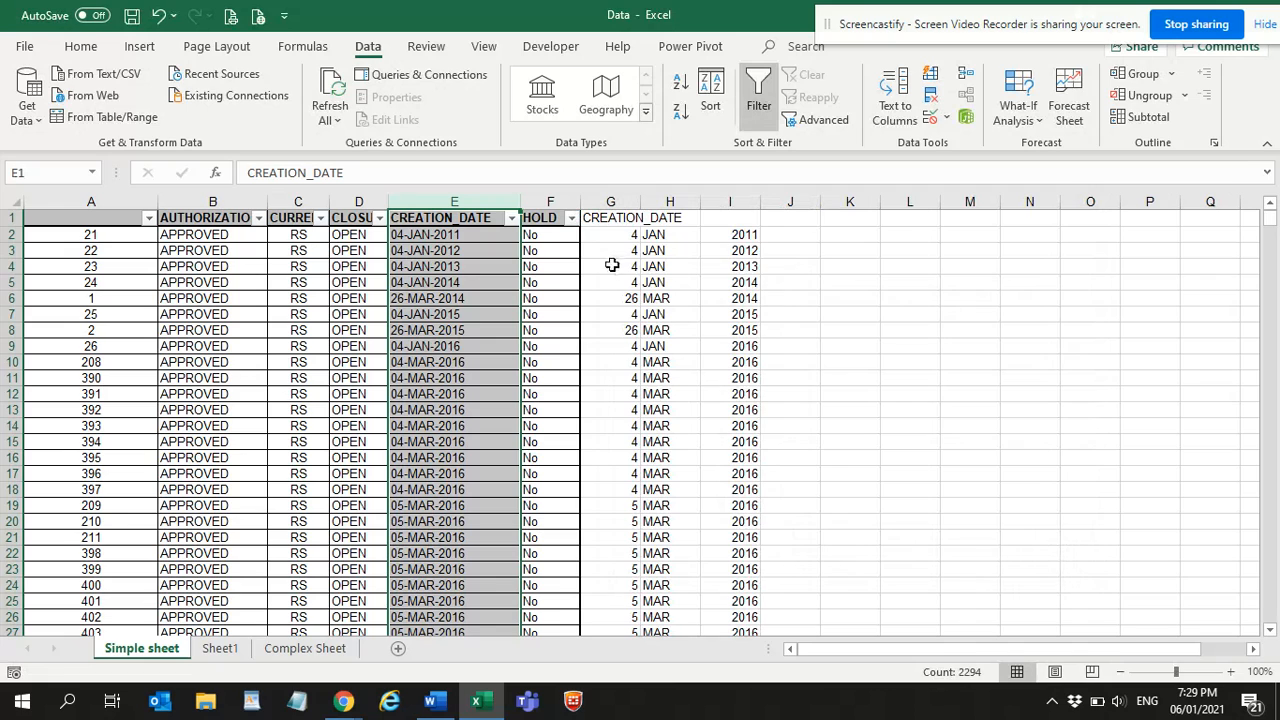
# Step: Label the split date columns D, M and Y in cells G1, H1 and I1
pyautogui.click(628, 220)
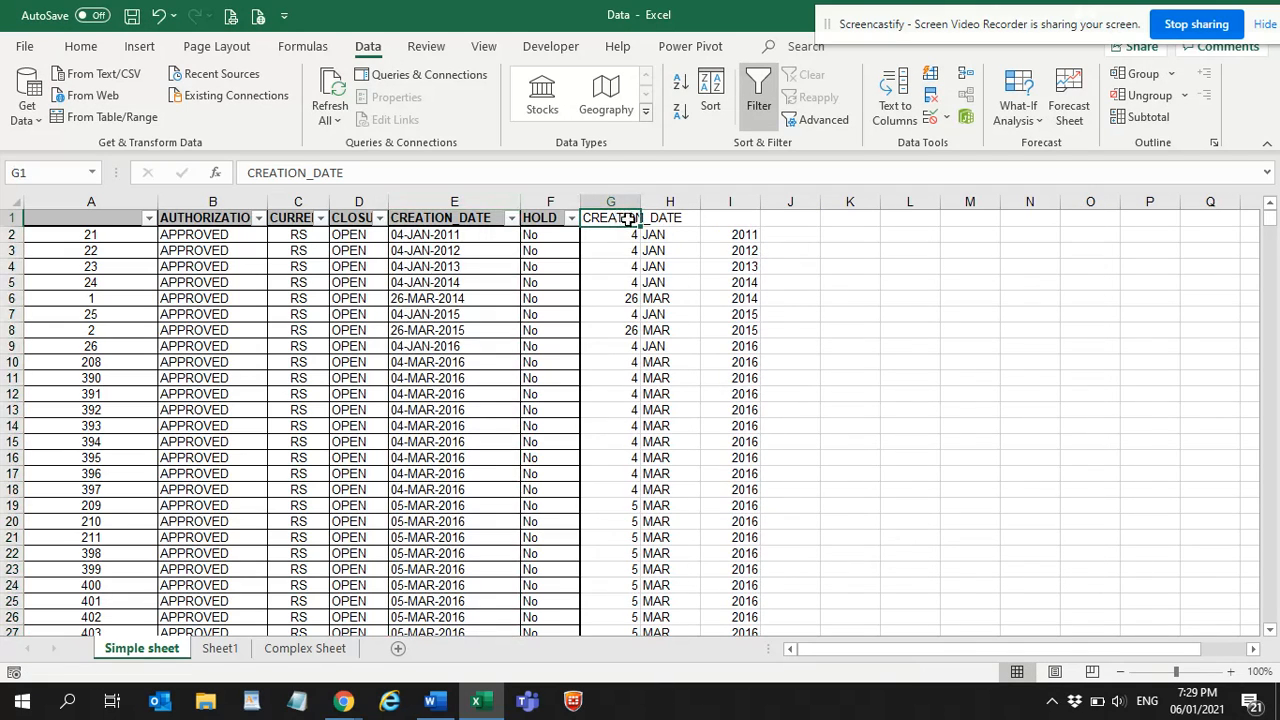
pyautogui.write('D')
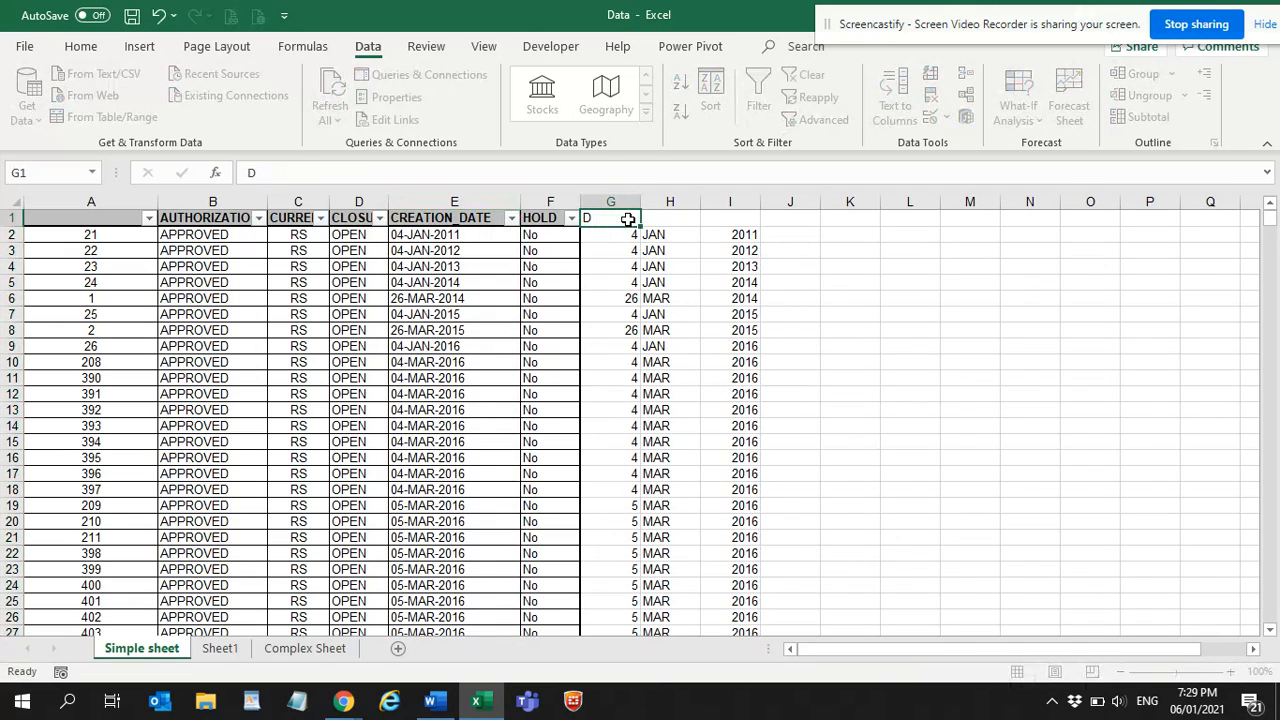
pyautogui.press('Tab')
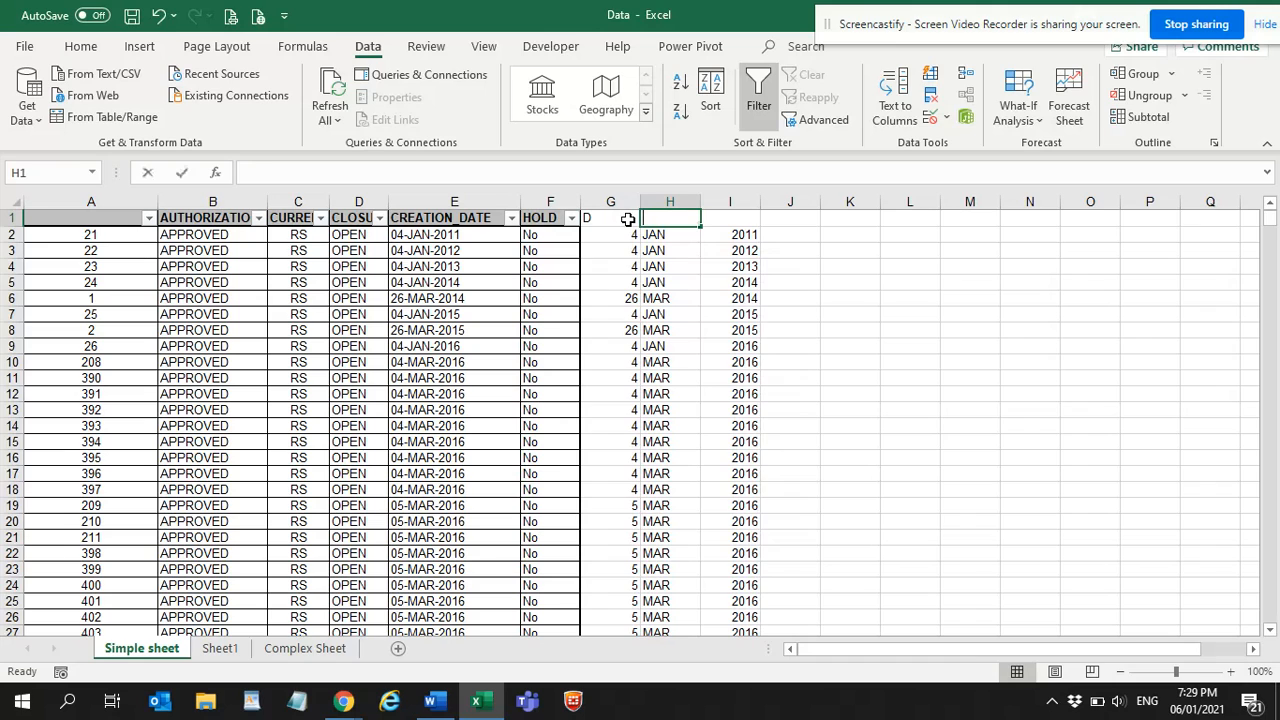
pyautogui.write('M')
pyautogui.press('Tab')
pyautogui.write('Y')
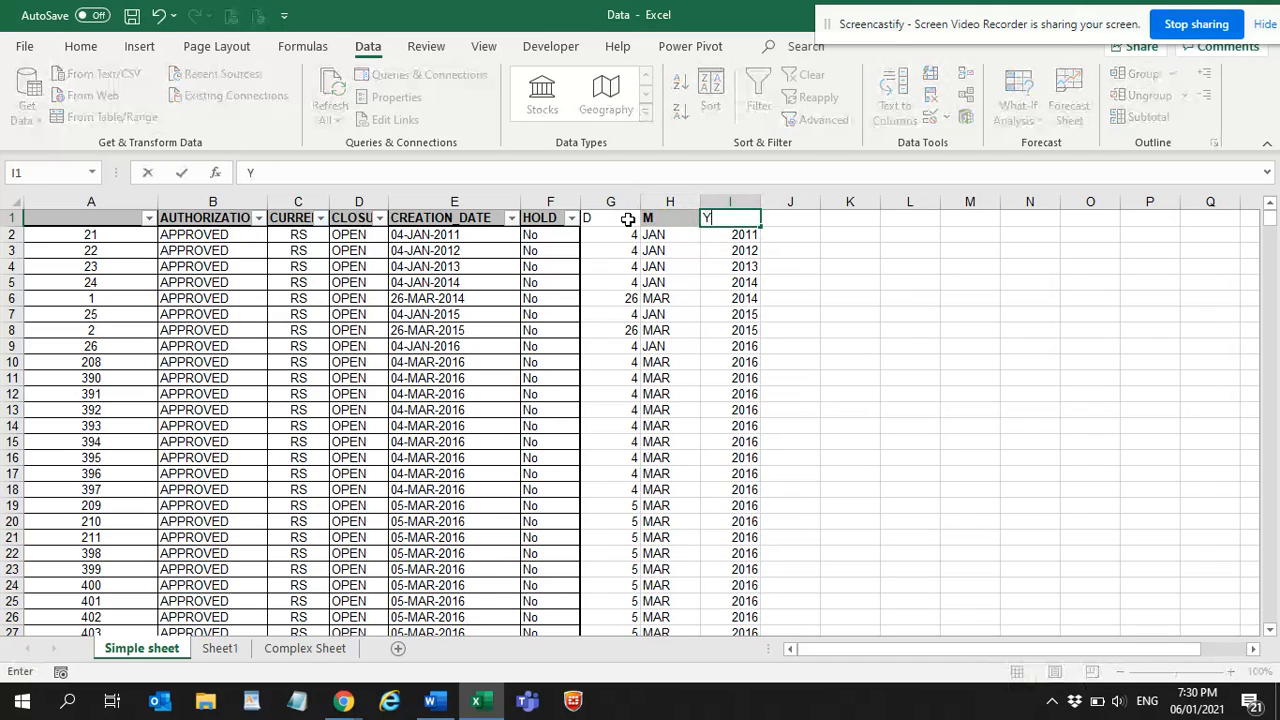
pyautogui.click(817, 222)
# Step: Join month and year with a hyphen in J2 using =H2&"-"&I2 and fill the formula down column J
pyautogui.click(648, 238)
pyautogui.click(788, 240)
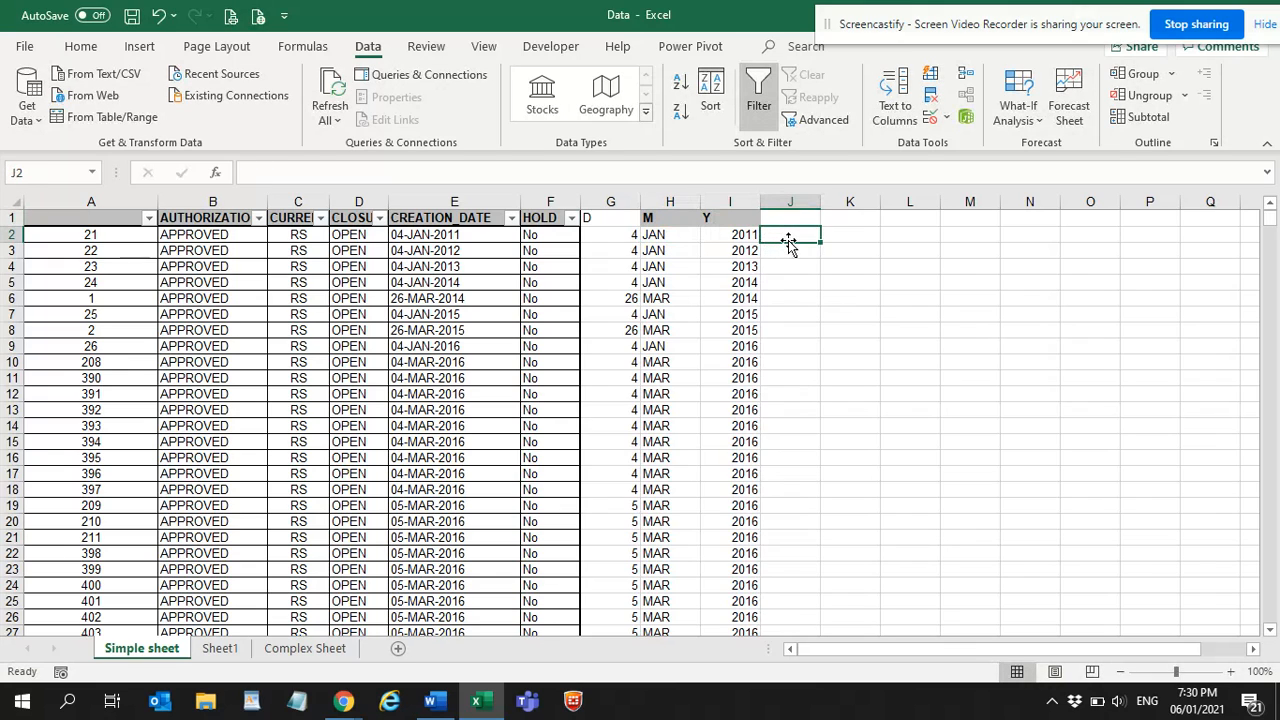
pyautogui.write('=')
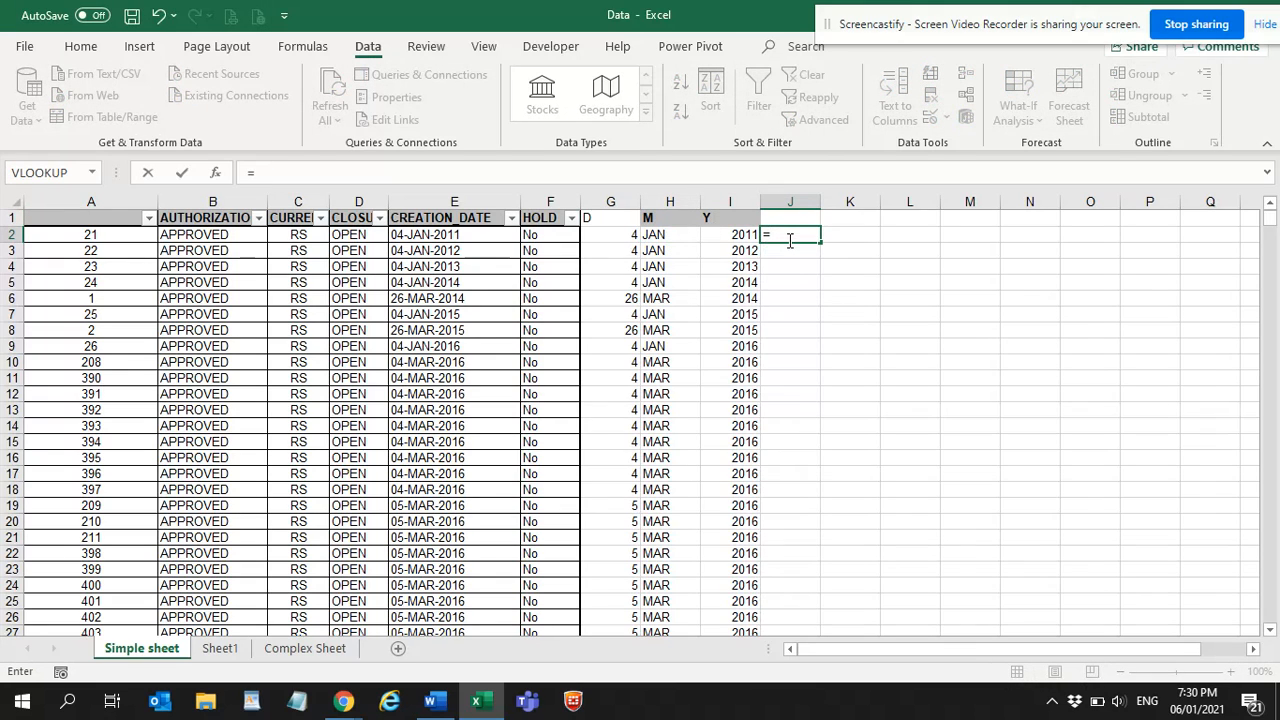
pyautogui.click(665, 235)
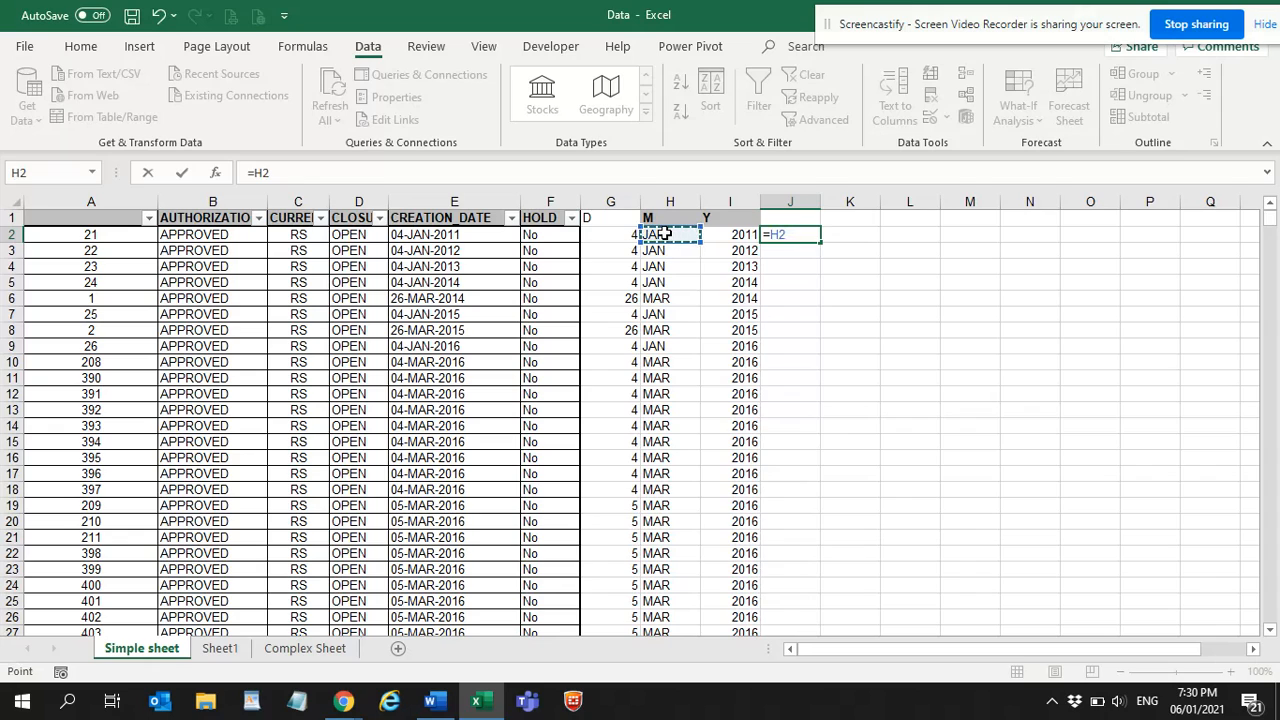
pyautogui.write('&')
pyautogui.write('"-"&')
pyautogui.click(736, 239)
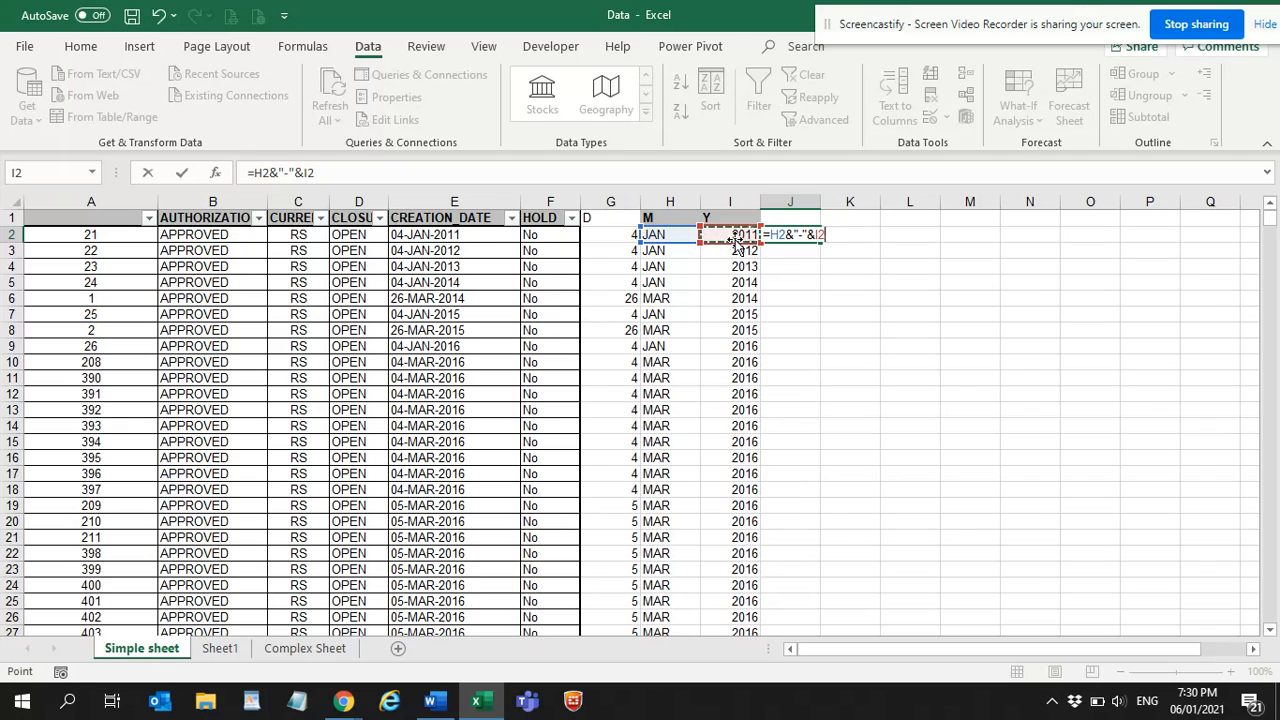
pyautogui.press('Return')
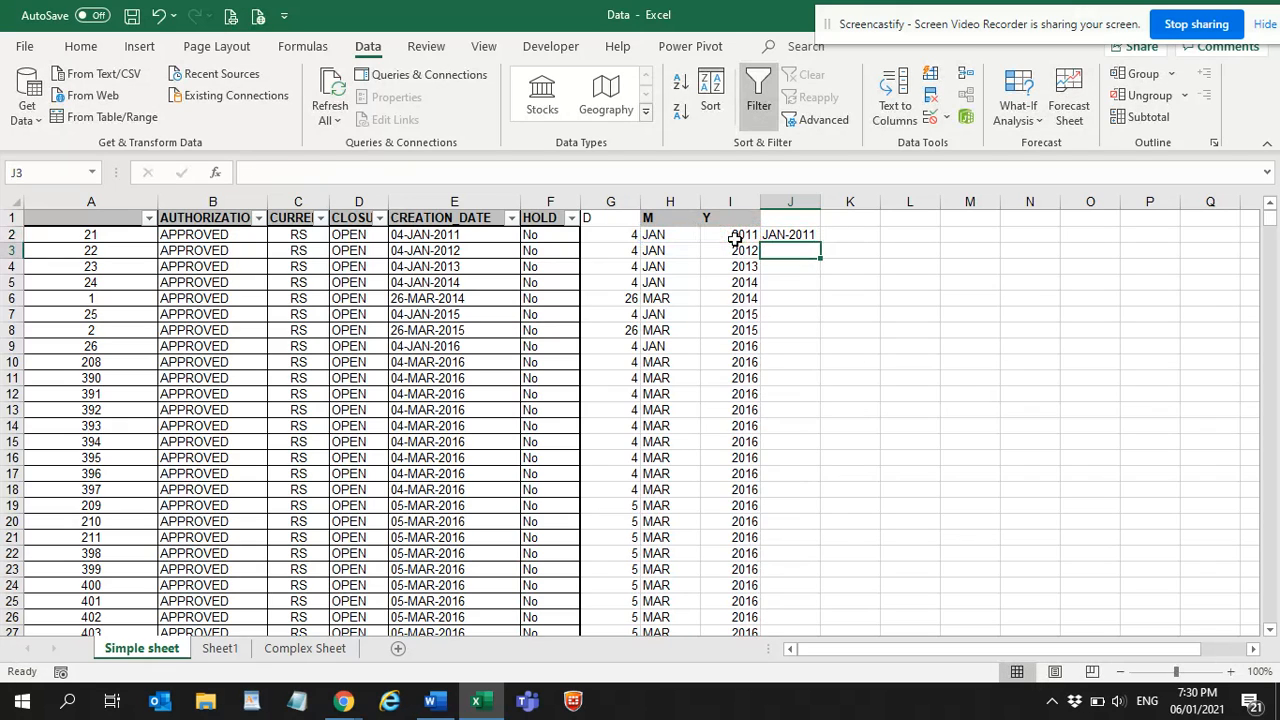
pyautogui.click(790, 234)
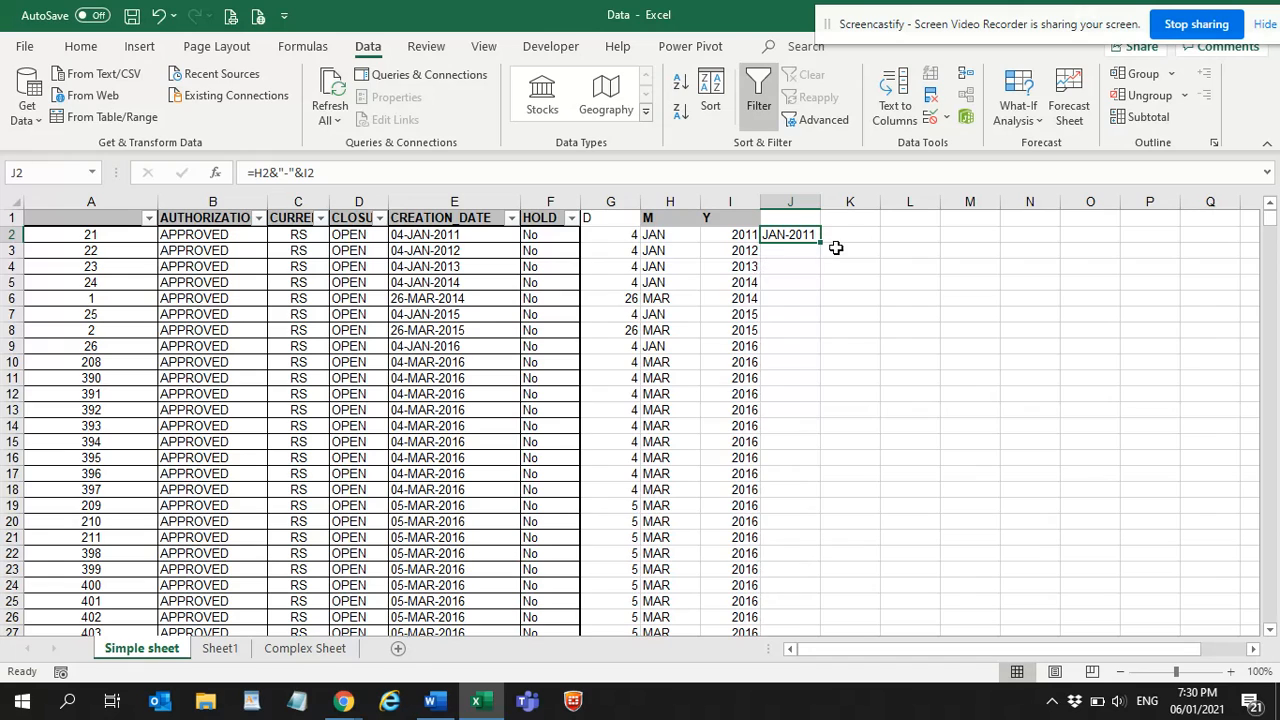
pyautogui.doubleClick(822, 241)
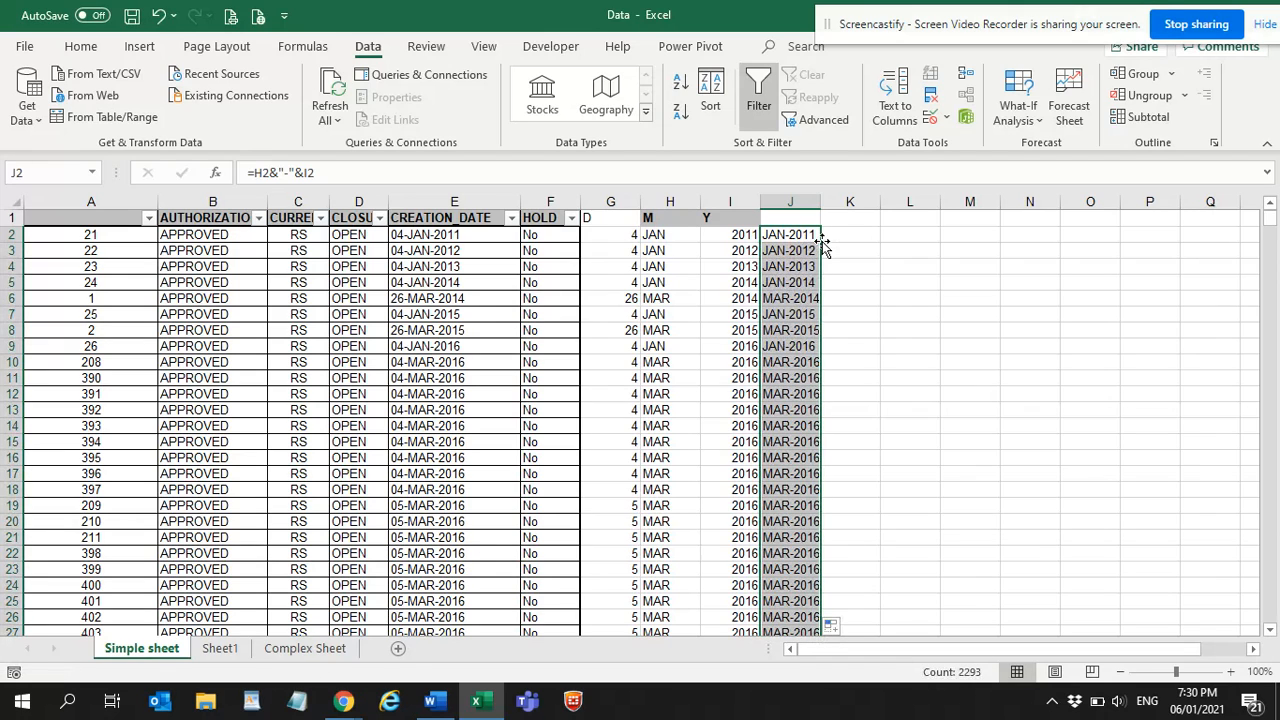
# Step: Label cell J1 as M-Y and reapply the header filter so that it covers the new columns G to J
pyautogui.click(796, 222)
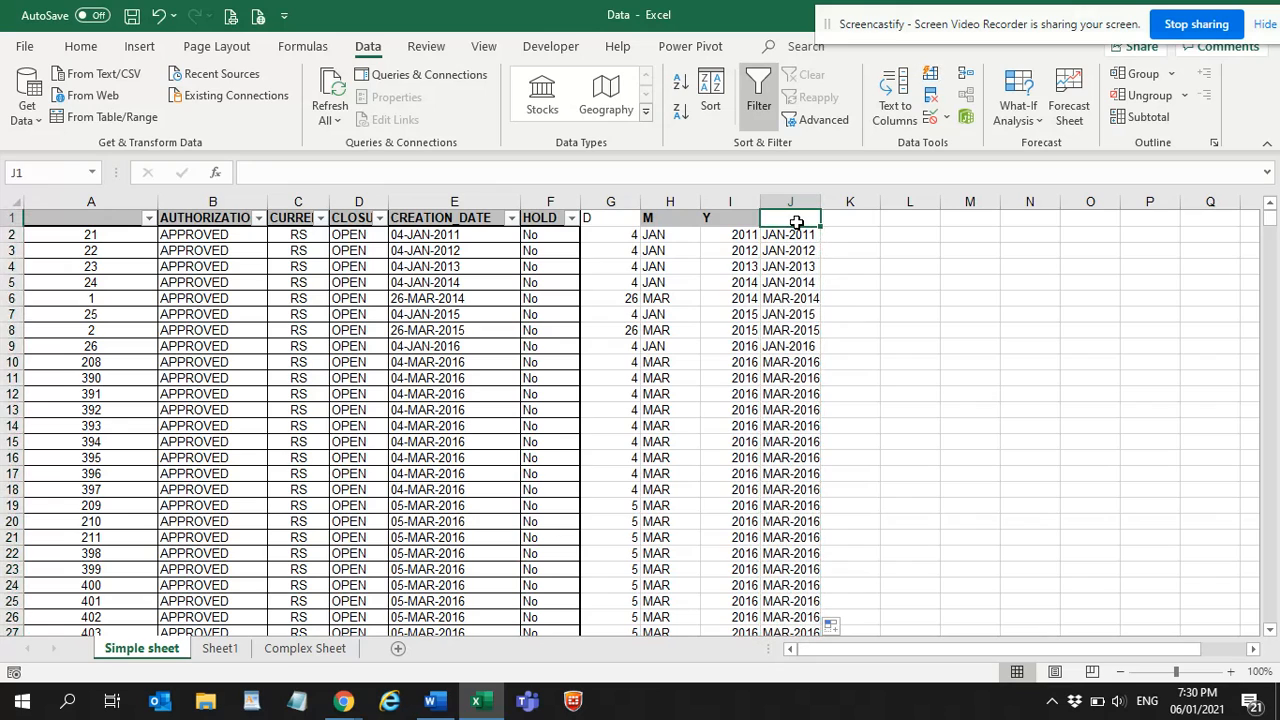
pyautogui.write('M-Y')
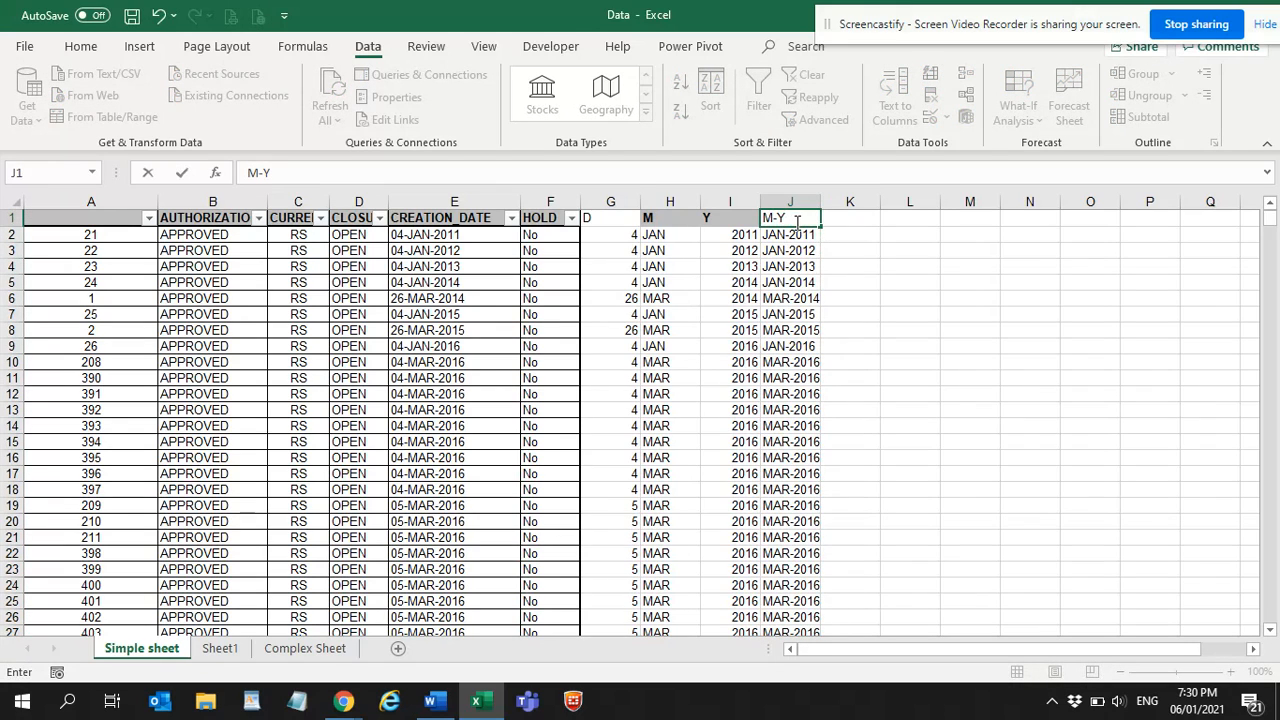
pyautogui.click(797, 298)
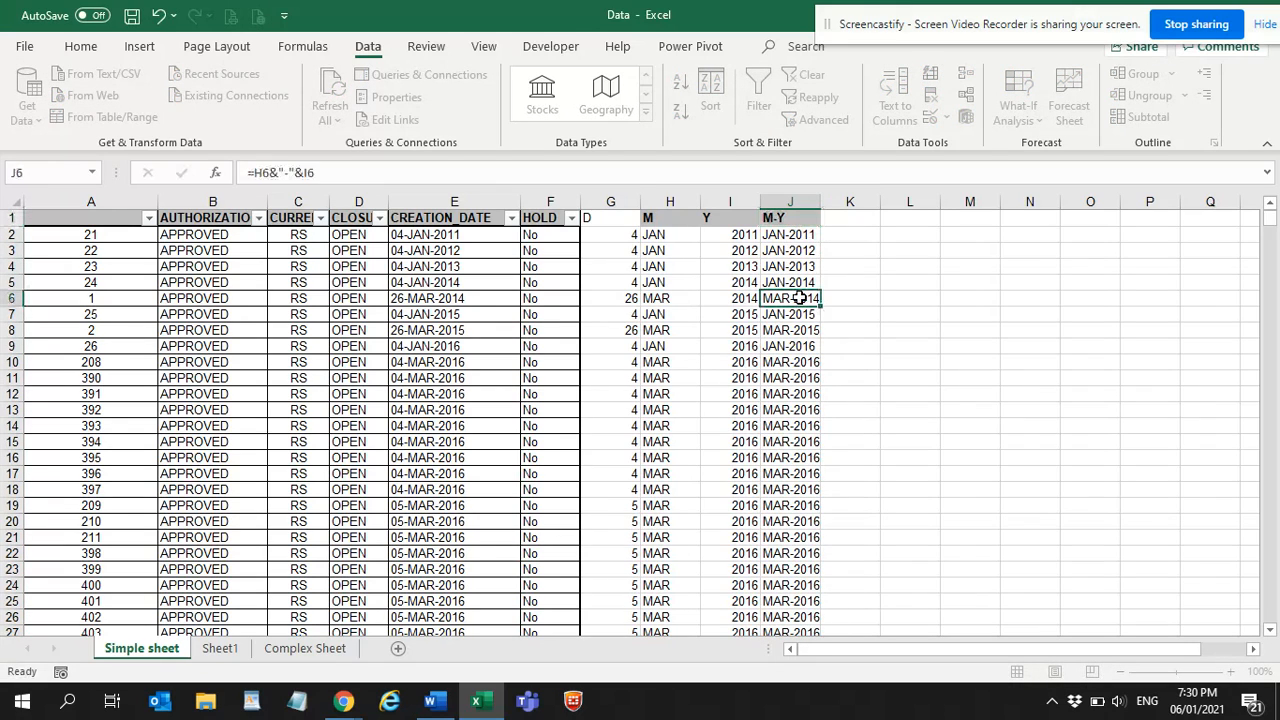
pyautogui.click(801, 221)
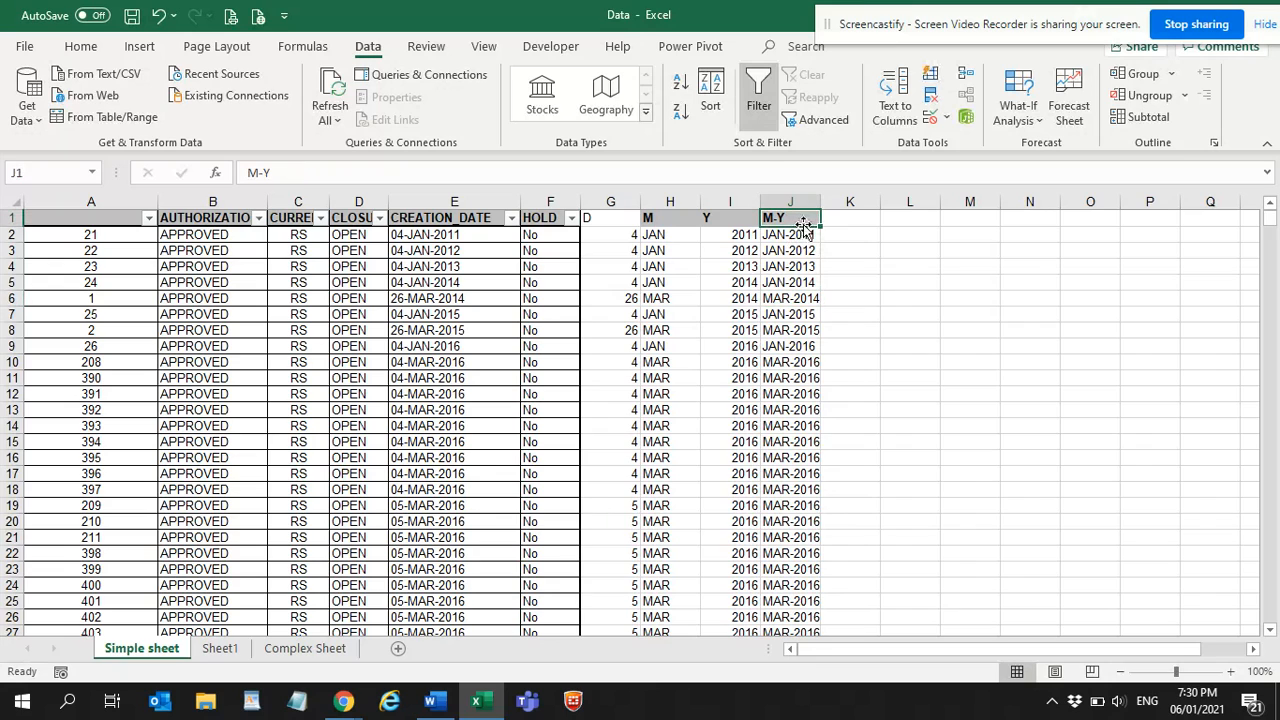
pyautogui.click(757, 97)
pyautogui.click(757, 97)
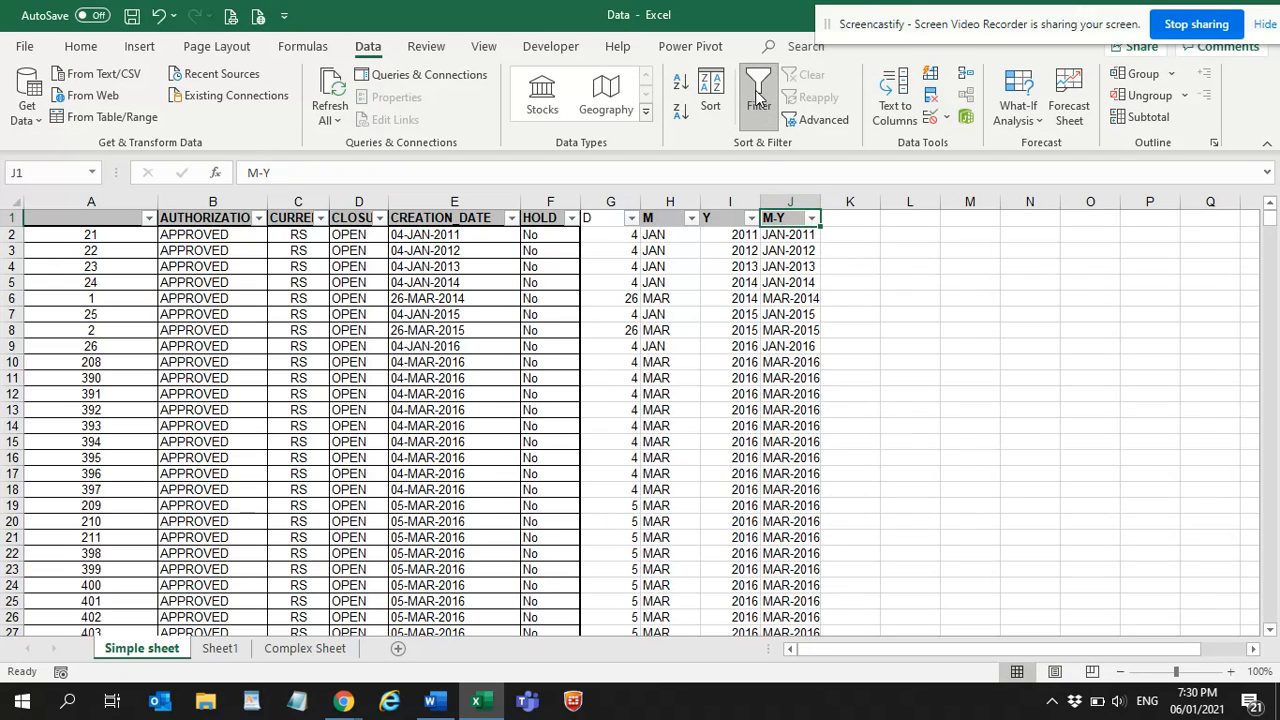
# Step: Deselect all values in the M-Y column's filter and select OCT-2020 and NOV-2020
pyautogui.click(813, 219)
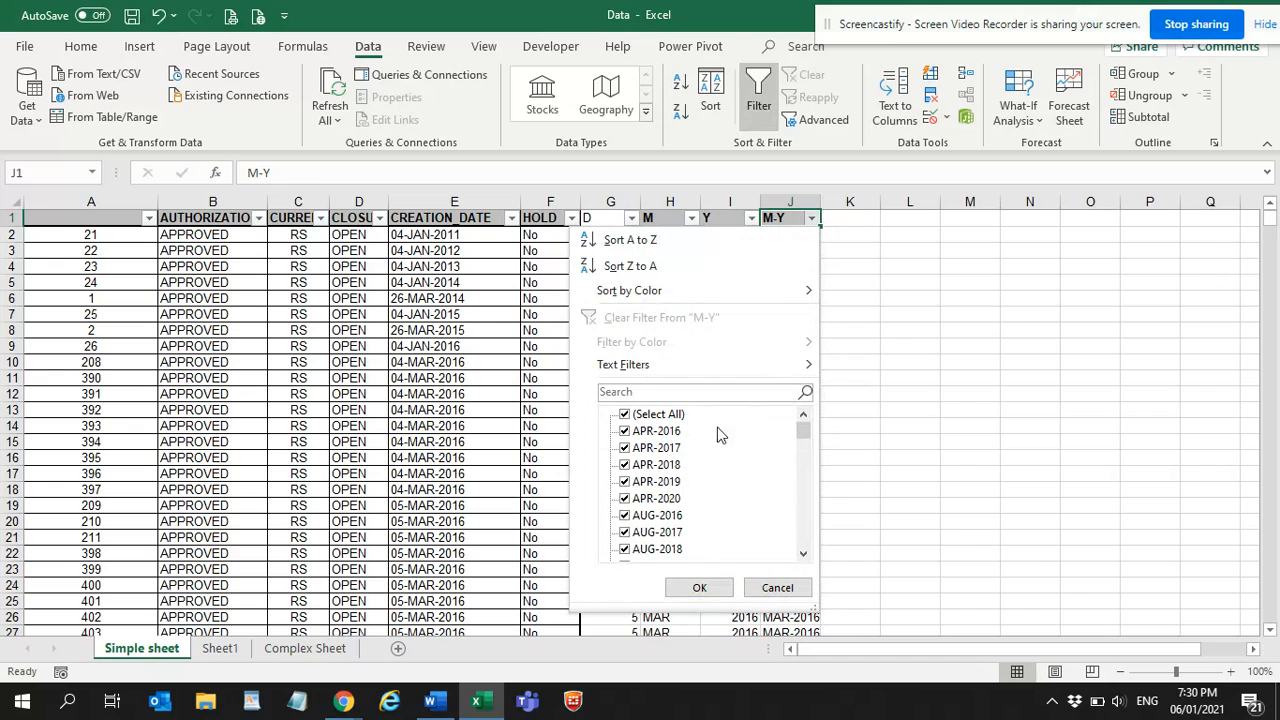
pyautogui.moveTo(803, 432); pyautogui.dragTo(803, 535)
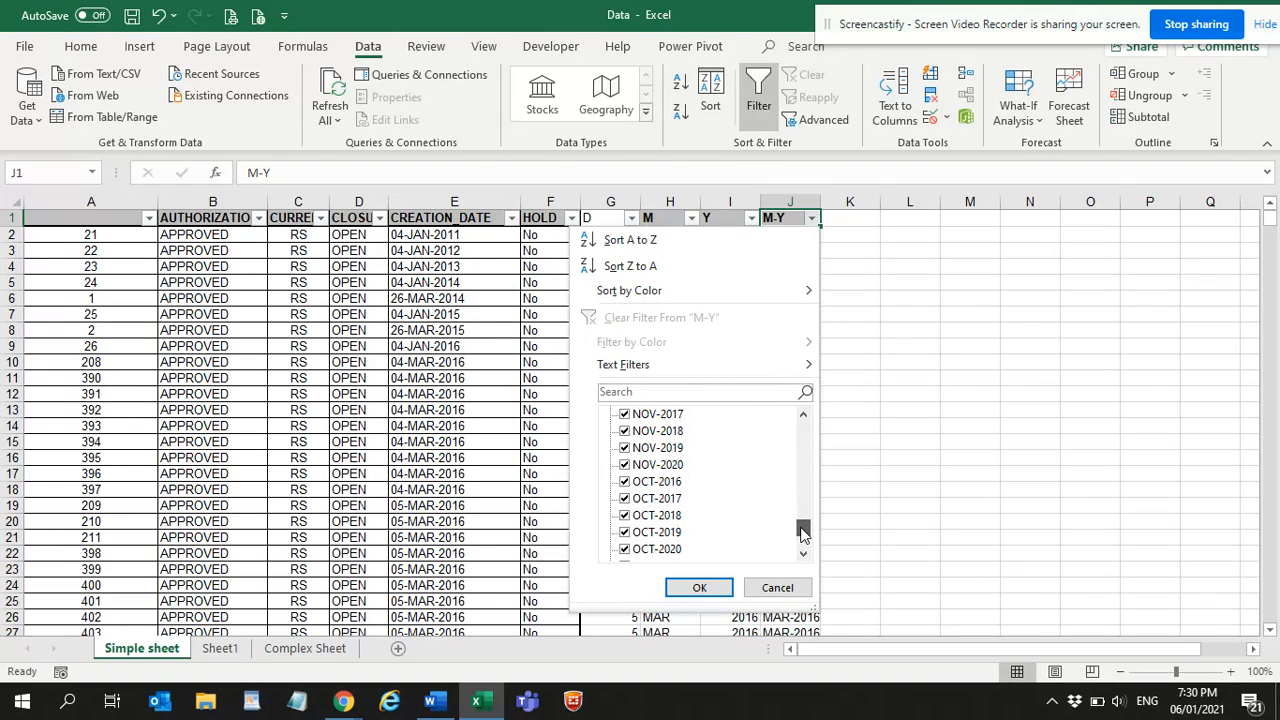
pyautogui.moveTo(803, 535); pyautogui.dragTo(810, 397)
pyautogui.click(662, 414)
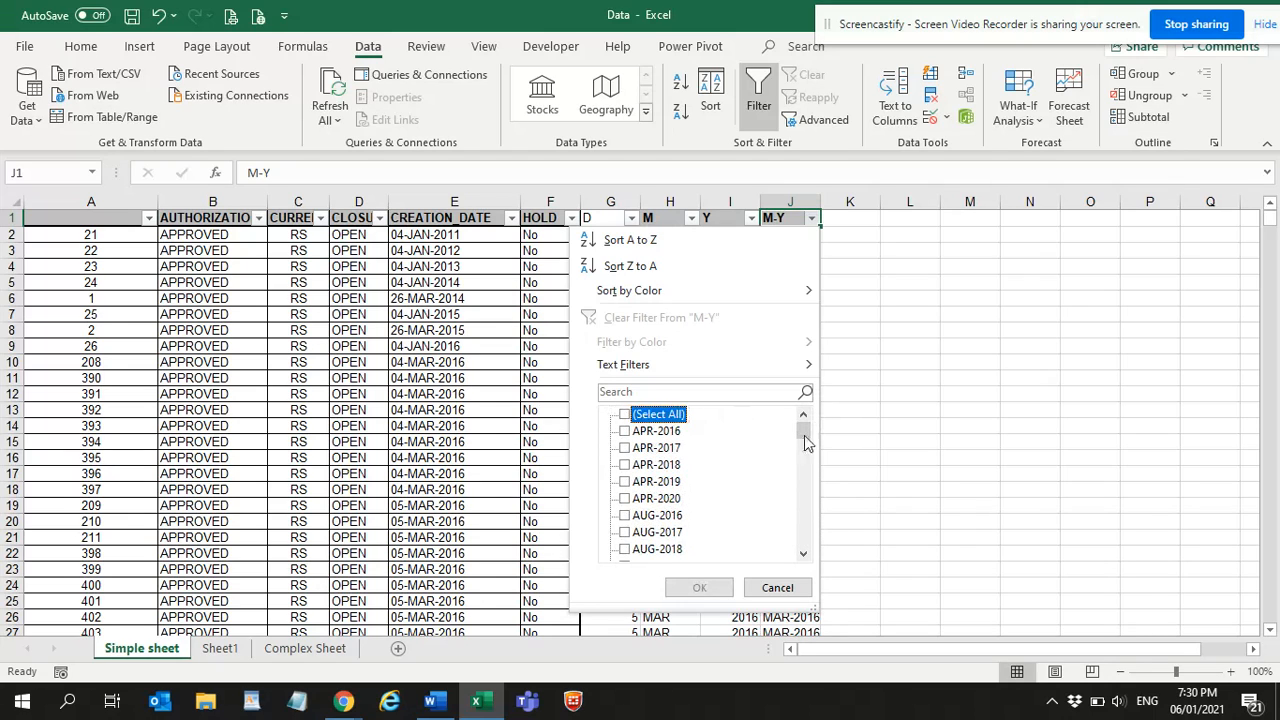
pyautogui.moveTo(797, 425); pyautogui.dragTo(803, 540)
pyautogui.click(628, 465)
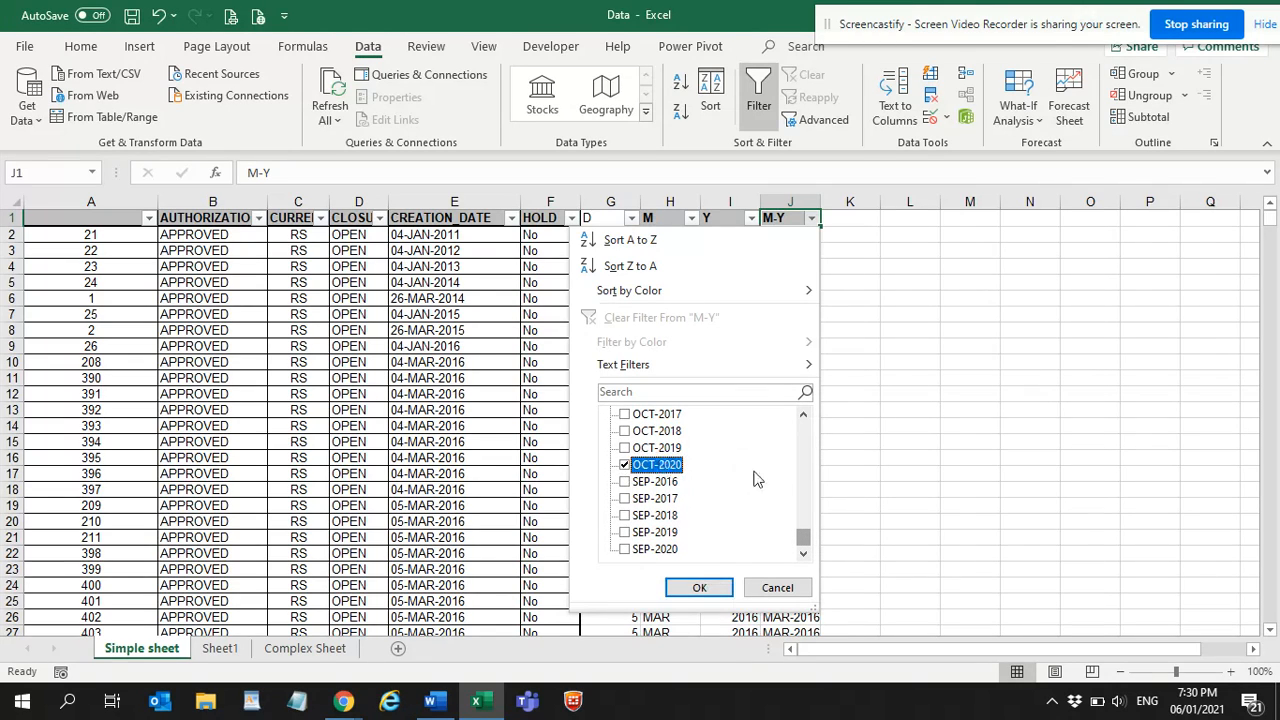
pyautogui.click(803, 414)
pyautogui.click(803, 414)
pyautogui.click(803, 414)
pyautogui.click(626, 431)
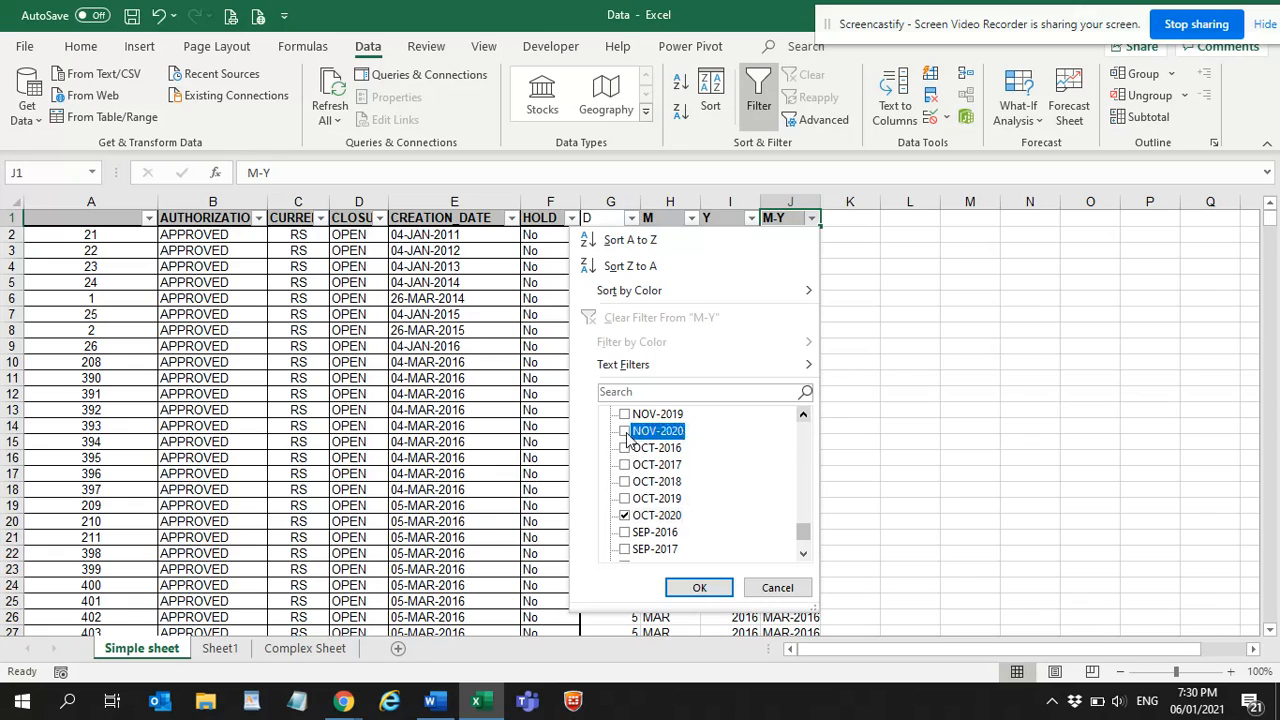
# Step: Select one more month from earlier in the M-Y filter list and apply the filter
pyautogui.click(803, 414)
pyautogui.click(803, 414)
pyautogui.click(803, 414)
pyautogui.click(803, 414)
pyautogui.click(806, 416)
pyautogui.click(806, 416)
pyautogui.click(806, 416)
pyautogui.click(806, 416)
pyautogui.click(806, 416)
pyautogui.click(806, 416)
pyautogui.click(806, 416)
pyautogui.click(806, 416)
pyautogui.click(806, 416)
pyautogui.click(806, 416)
pyautogui.click(806, 416)
pyautogui.click(806, 416)
pyautogui.click(806, 416)
pyautogui.click(806, 416)
pyautogui.click(803, 414)
pyautogui.click(803, 414)
pyautogui.click(803, 414)
pyautogui.click(803, 414)
pyautogui.click(803, 414)
pyautogui.click(803, 414)
pyautogui.click(803, 414)
pyautogui.moveTo(812, 470); pyautogui.dragTo(804, 447)
pyautogui.click(624, 516)
pyautogui.click(699, 587)
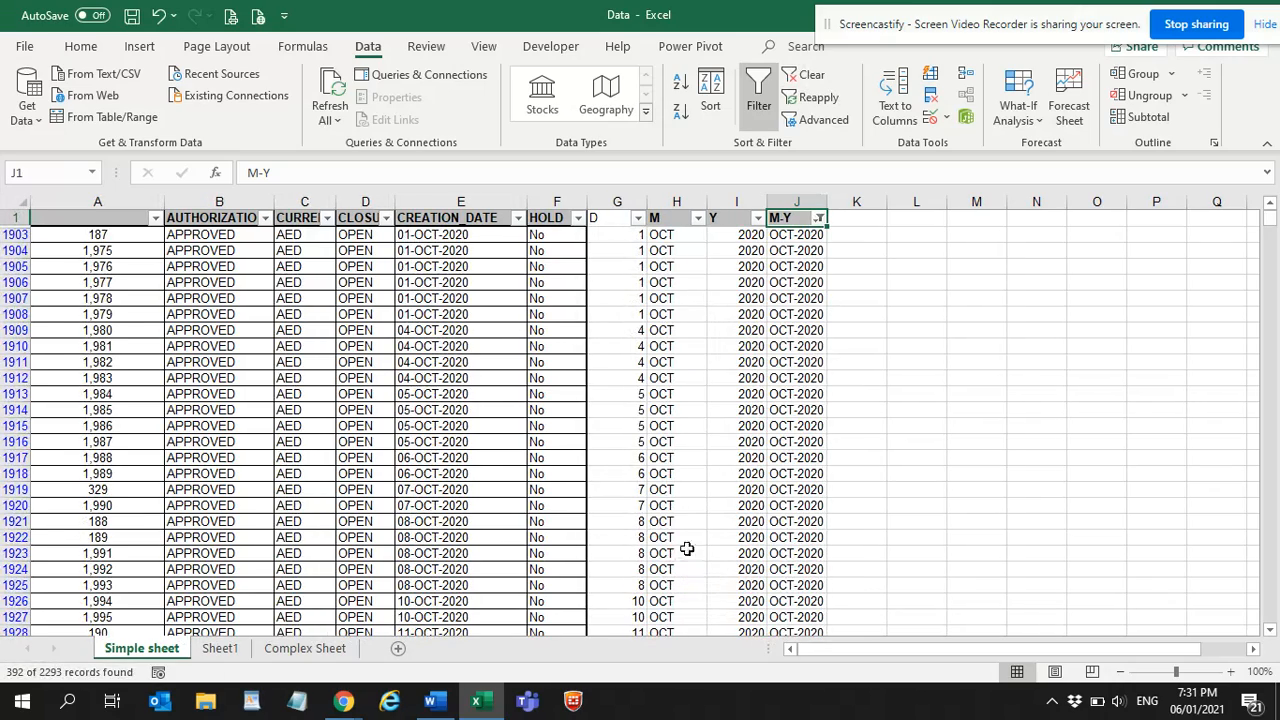
# Step: Review the rows filtered by month and year, and look at the mixed date formats on the Complex Sheet
pyautogui.scroll(-18, 706, 369)
pyautogui.scroll(-20, 703, 384)
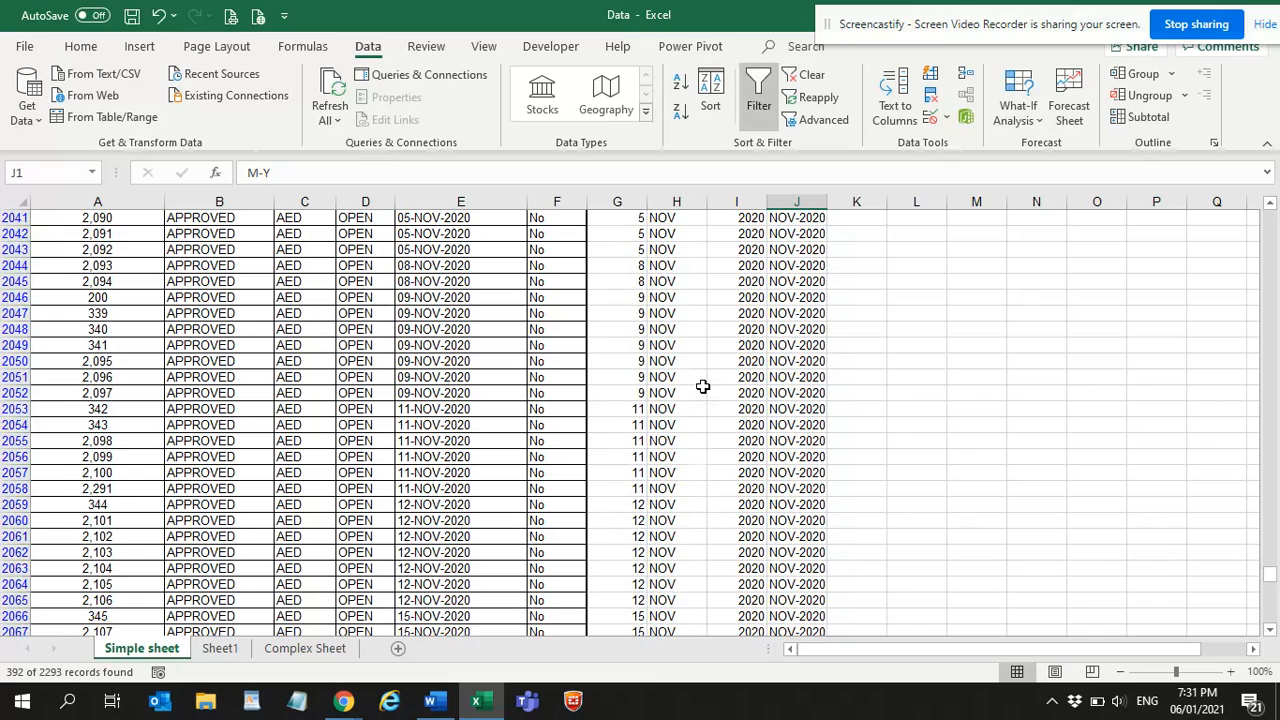
pyautogui.scroll(20, 703, 384)
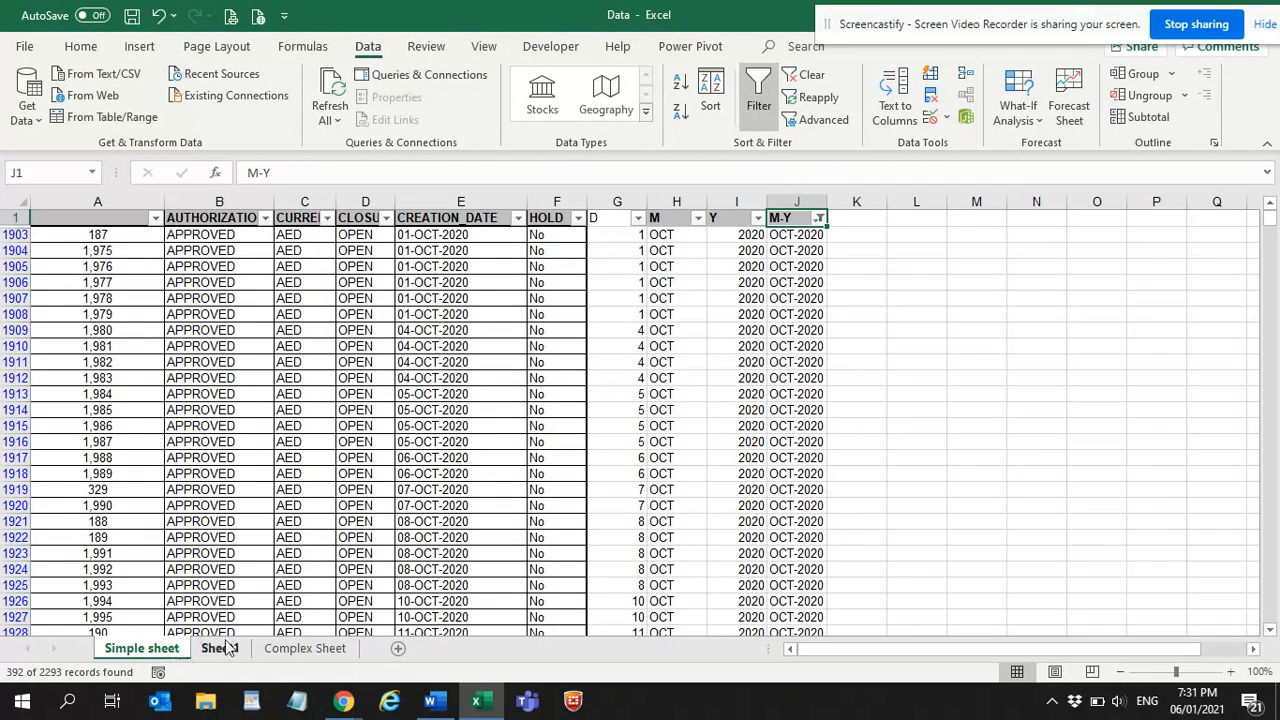
pyautogui.click(334, 648)
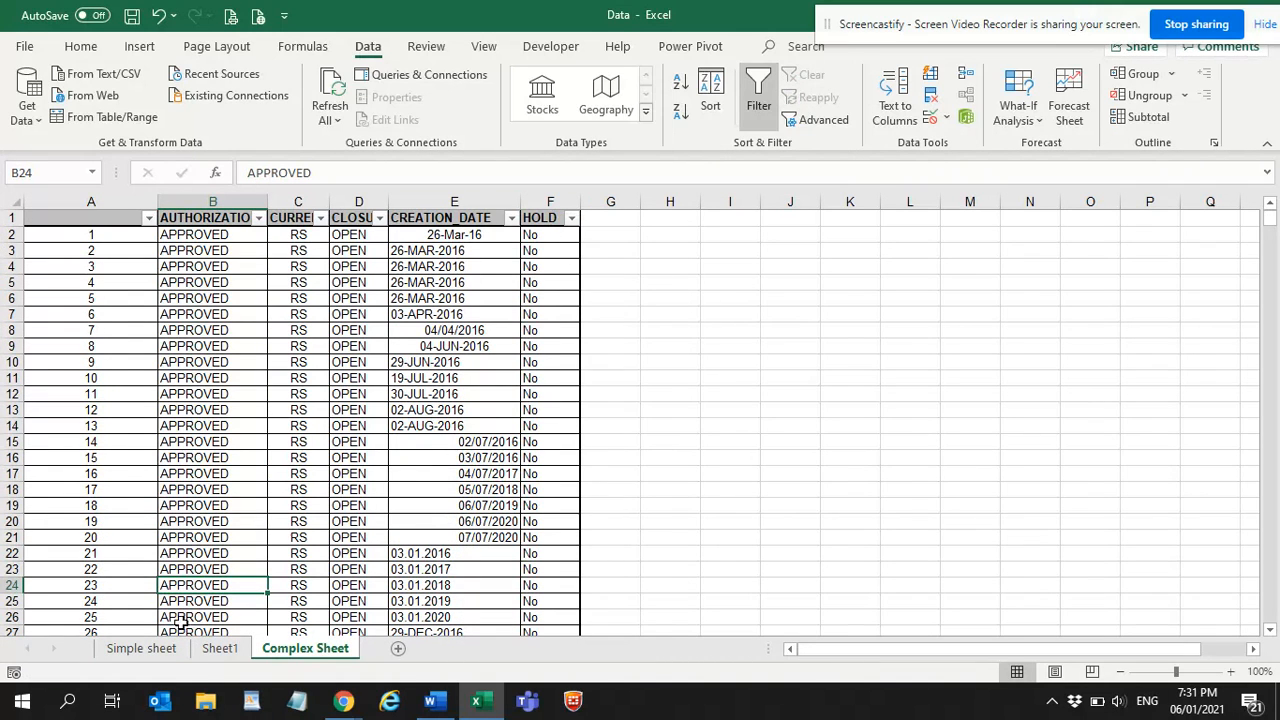
pyautogui.click(150, 648)
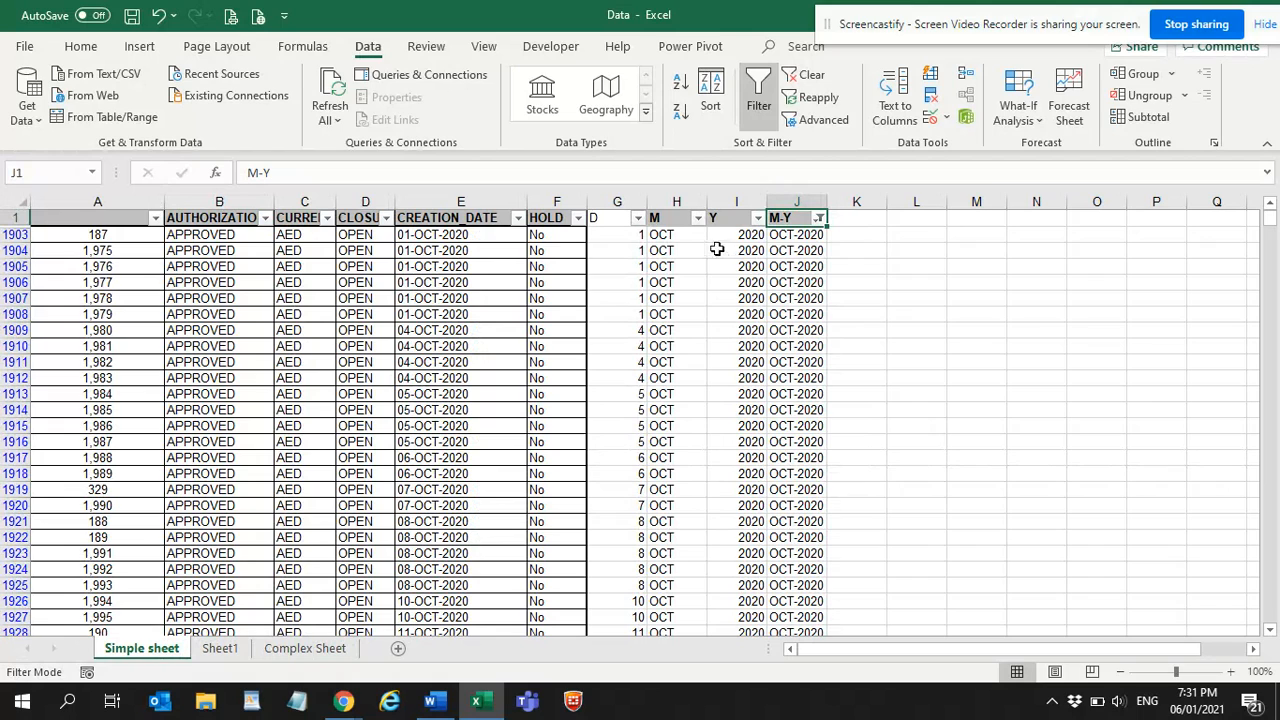
# Step: Clear the filter from the M-Y column on the Simple sheet
pyautogui.click(622, 201)
pyautogui.click(818, 218)
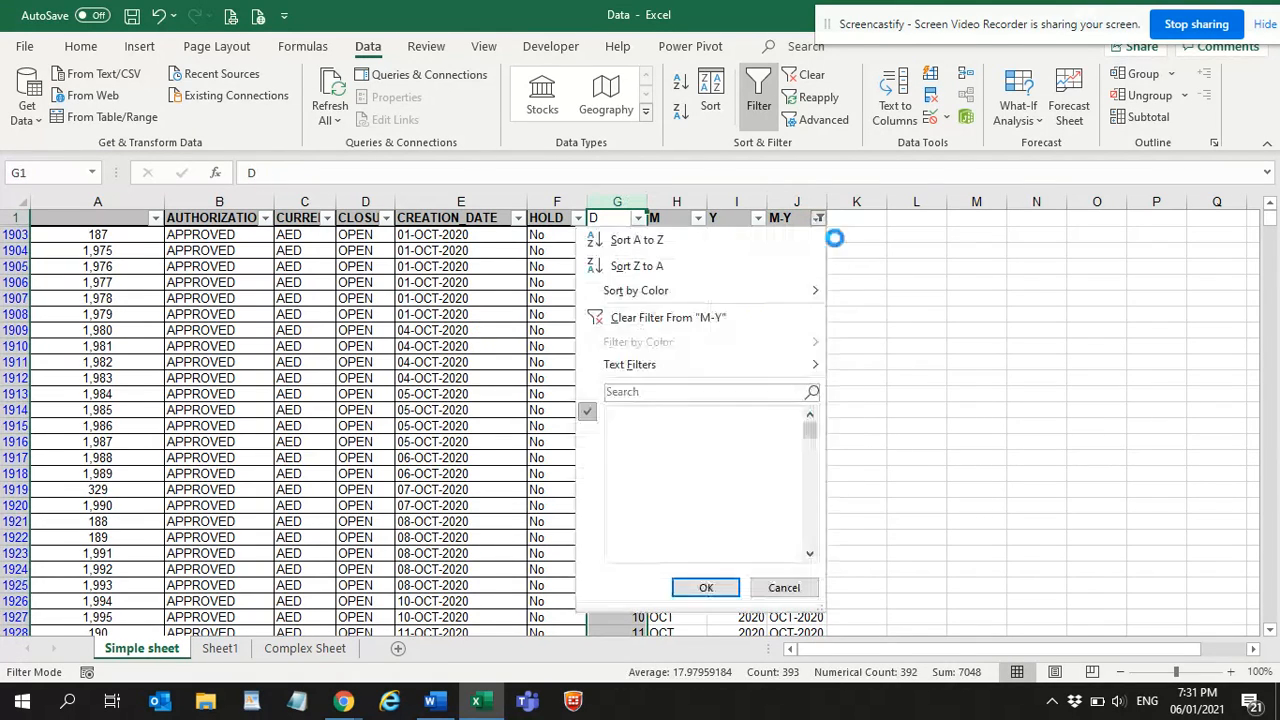
pyautogui.click(666, 310)
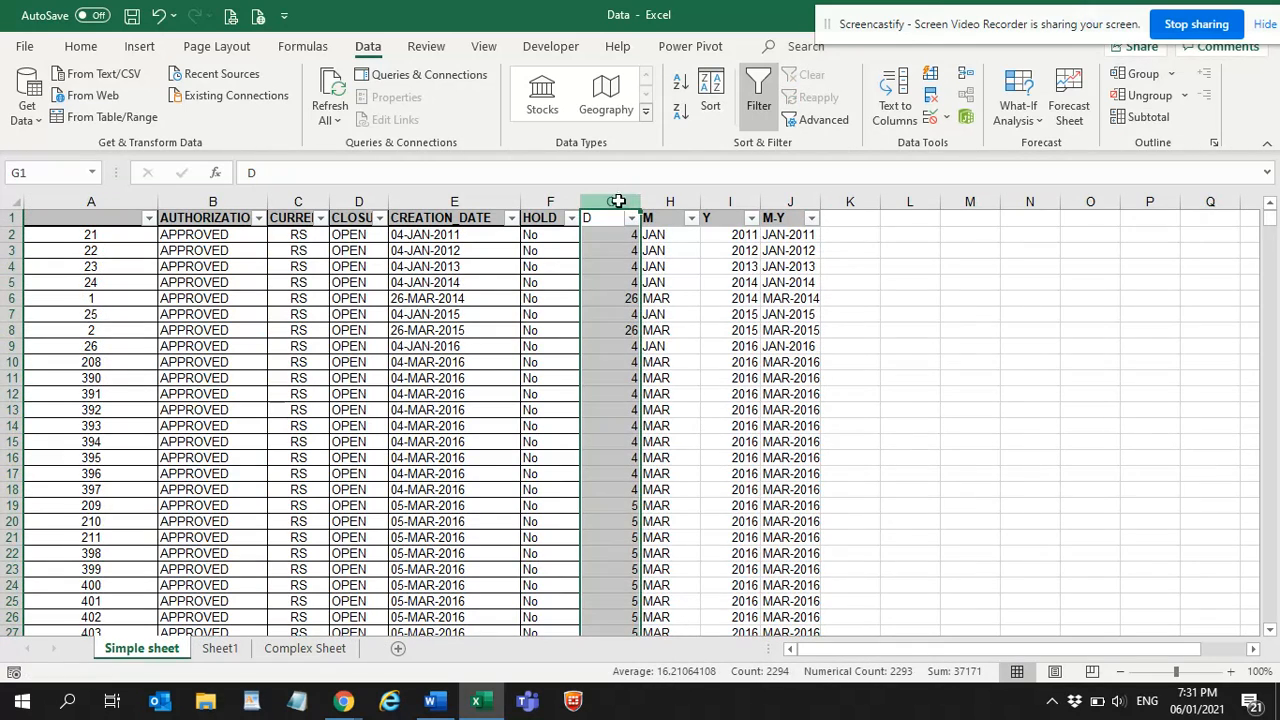
pyautogui.moveTo(626, 201); pyautogui.dragTo(788, 205)
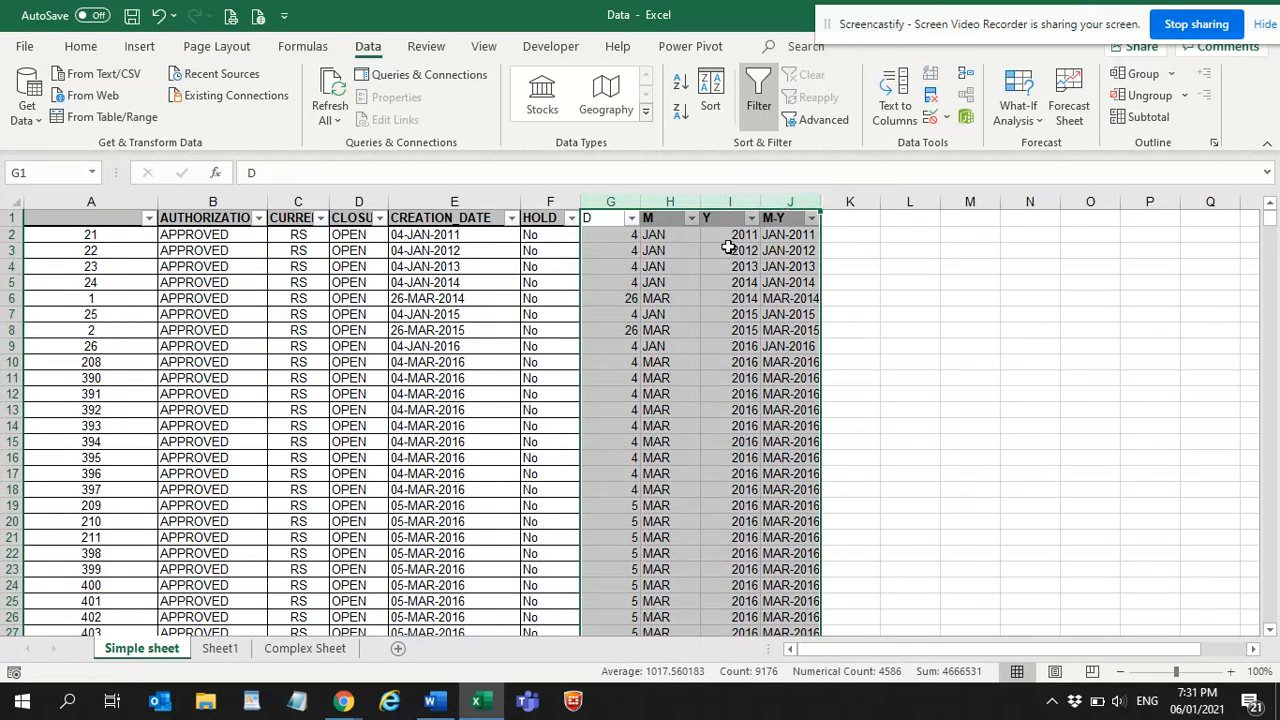
pyautogui.click(453, 250)
pyautogui.click(456, 235)
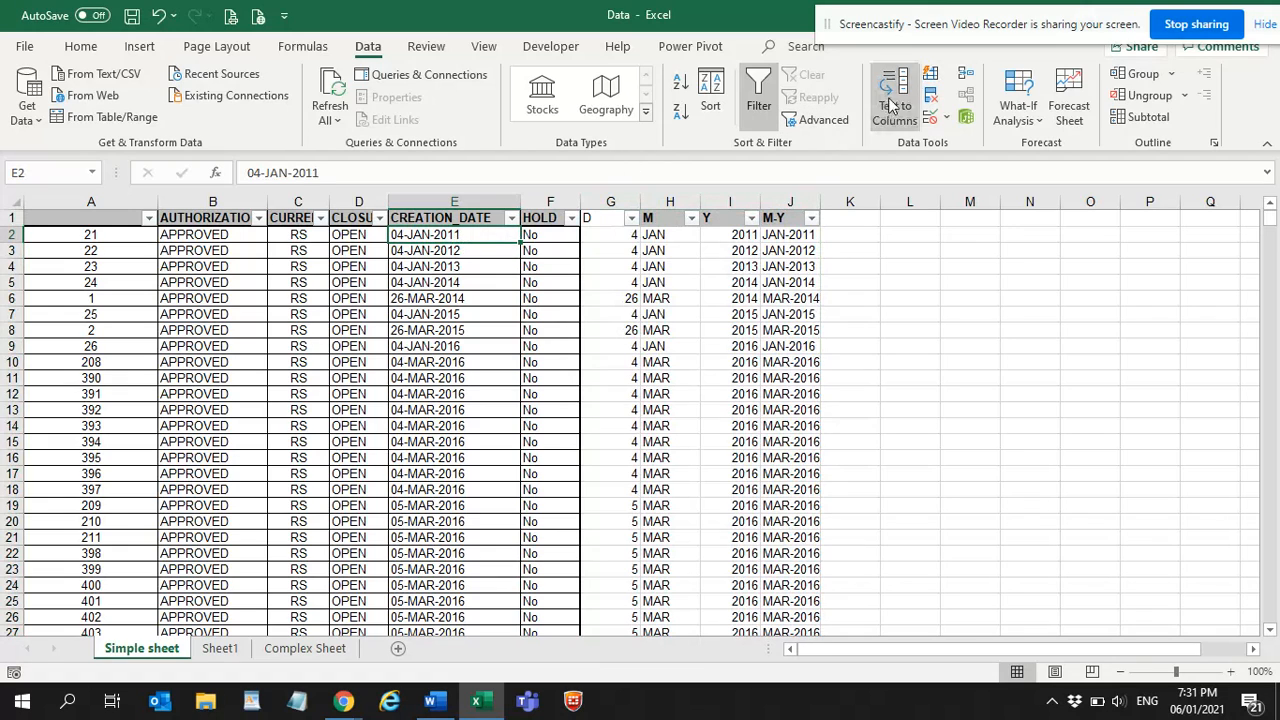
pyautogui.click(635, 237)
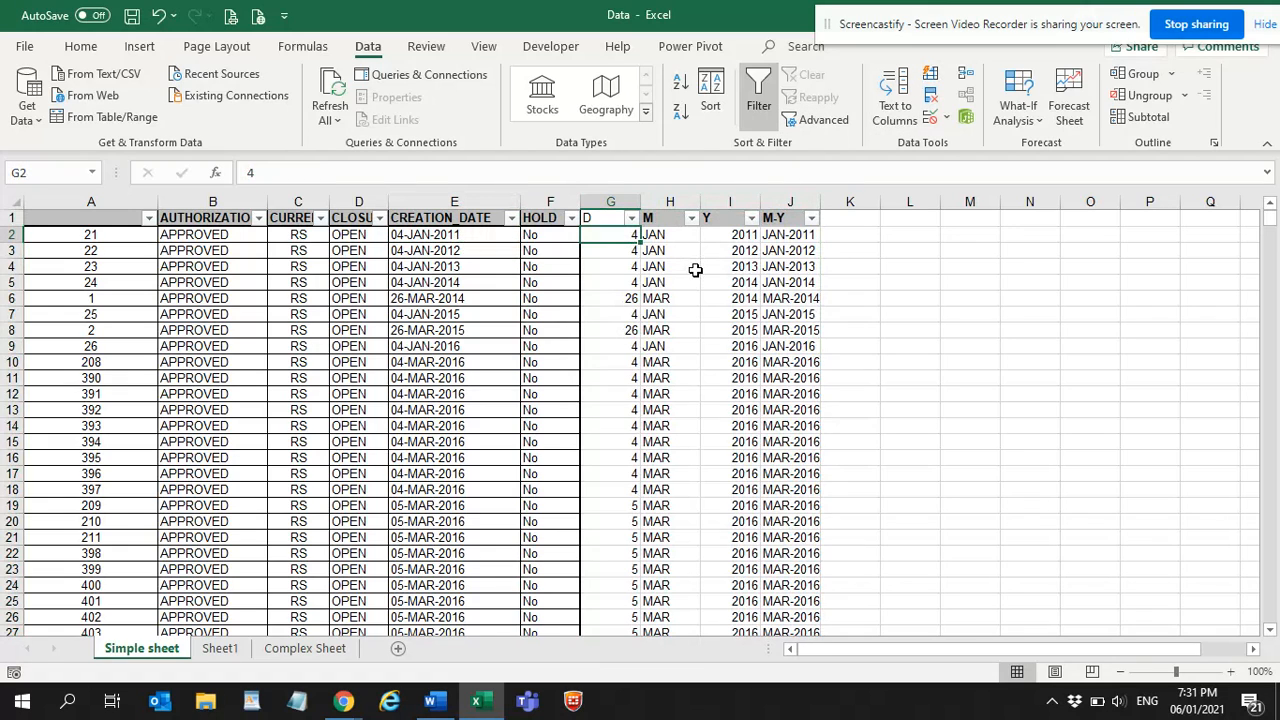
pyautogui.write('=MON')
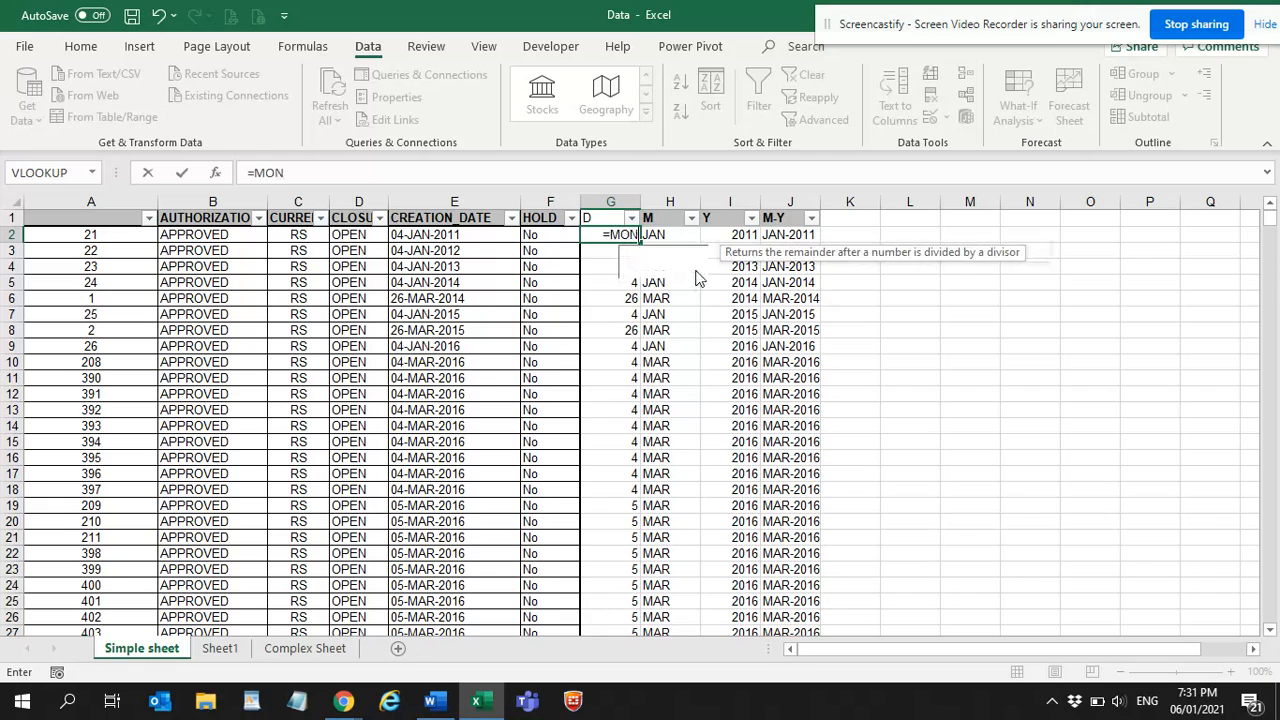
pyautogui.write('TH(')
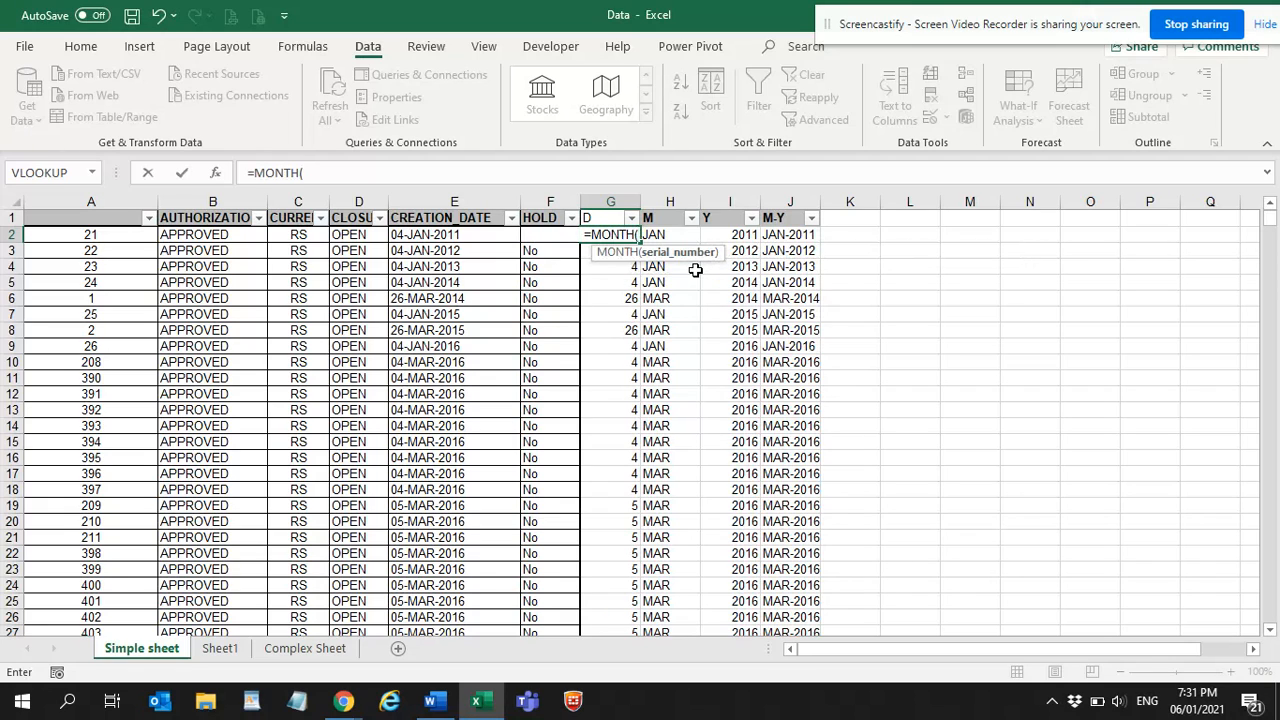
pyautogui.click(630, 234)
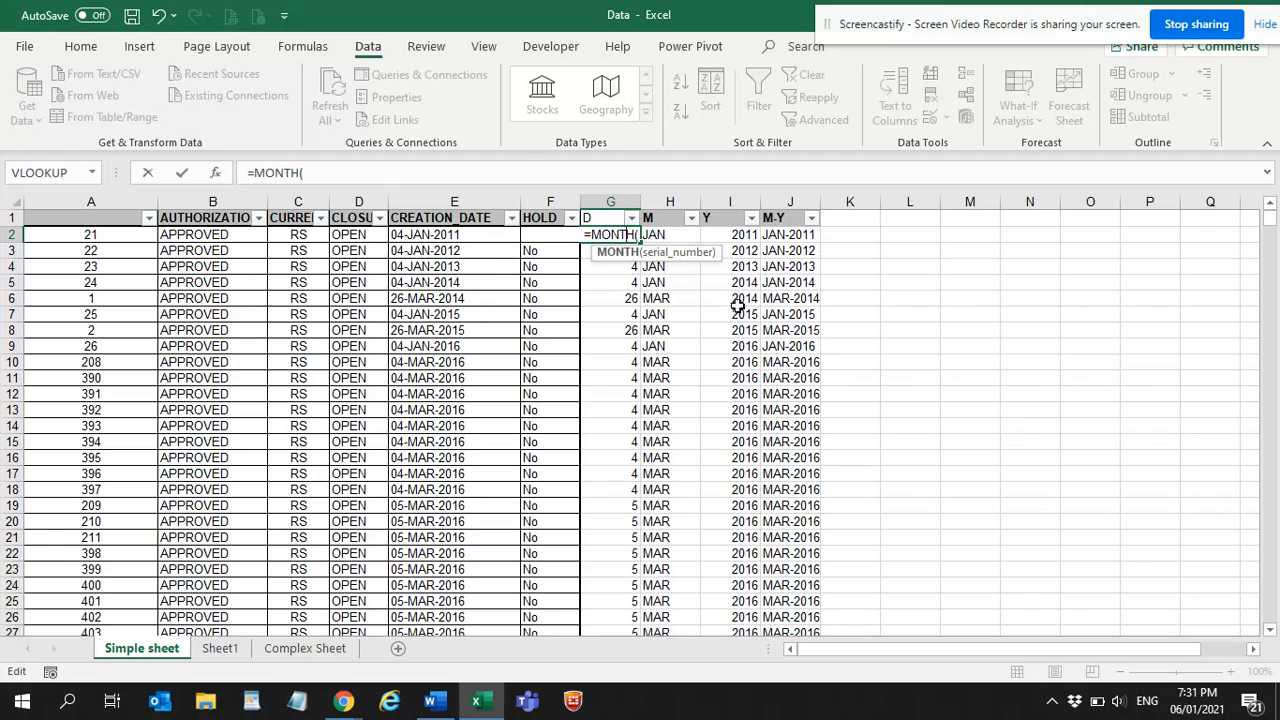
pyautogui.press('Escape')
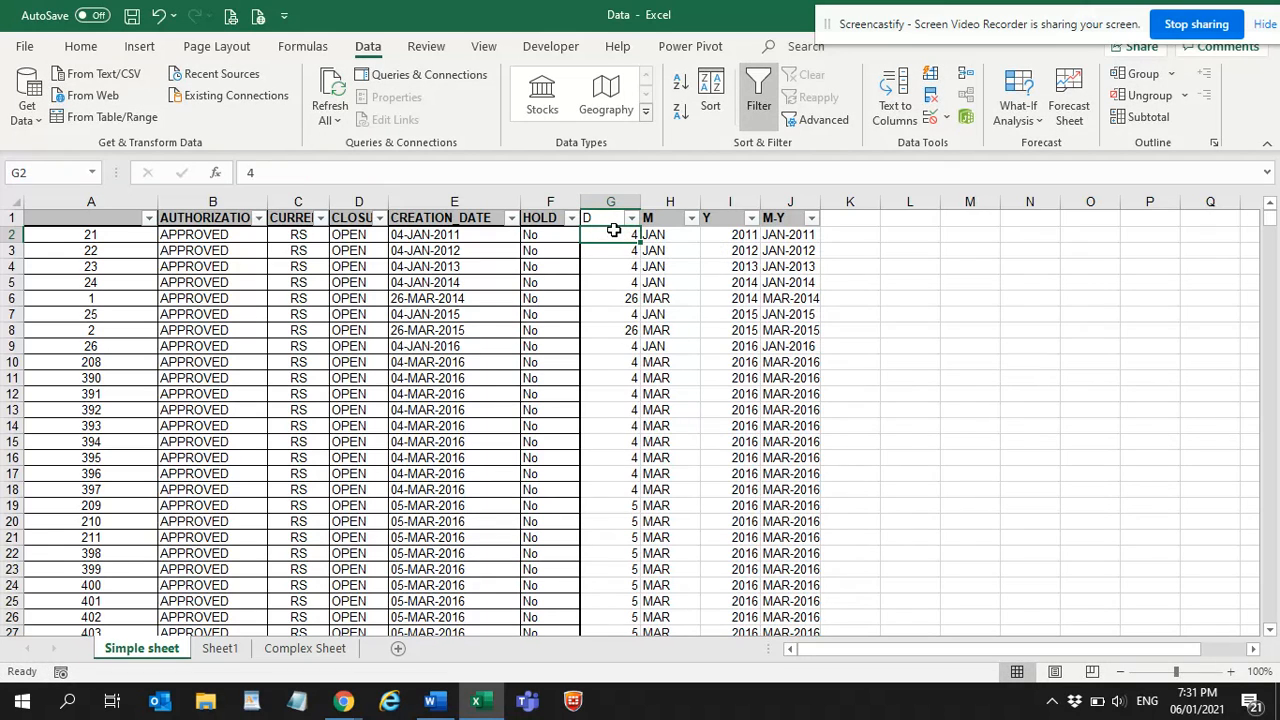
# Step: Extract the day from the first CREATION_DATE in cell G2 with the formula =DAY(E2)
pyautogui.write('=DAY')
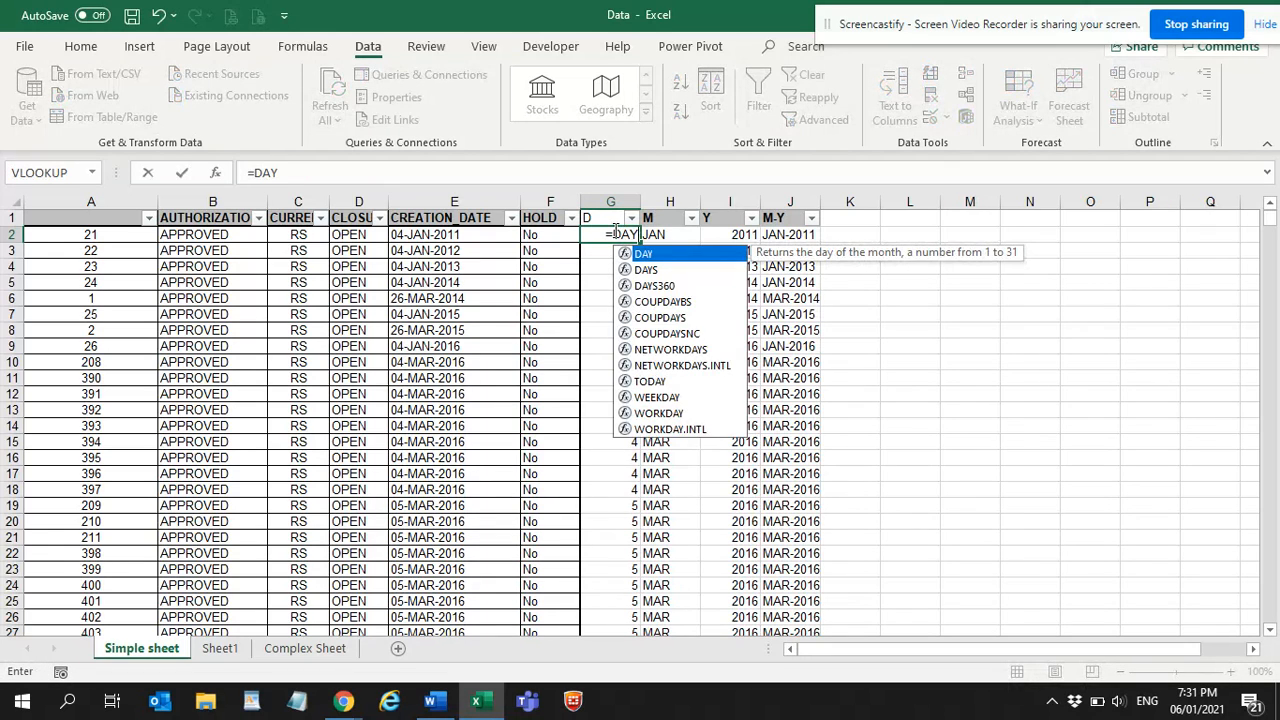
pyautogui.write('(')
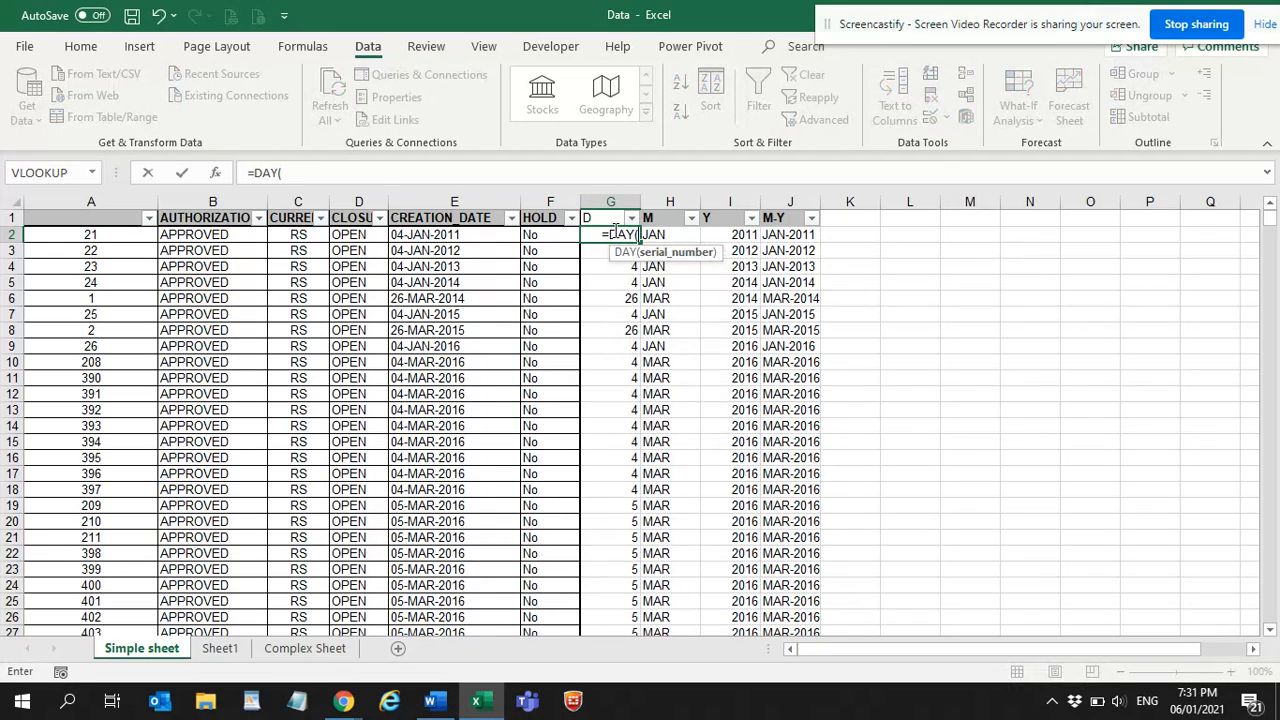
pyautogui.click(476, 237)
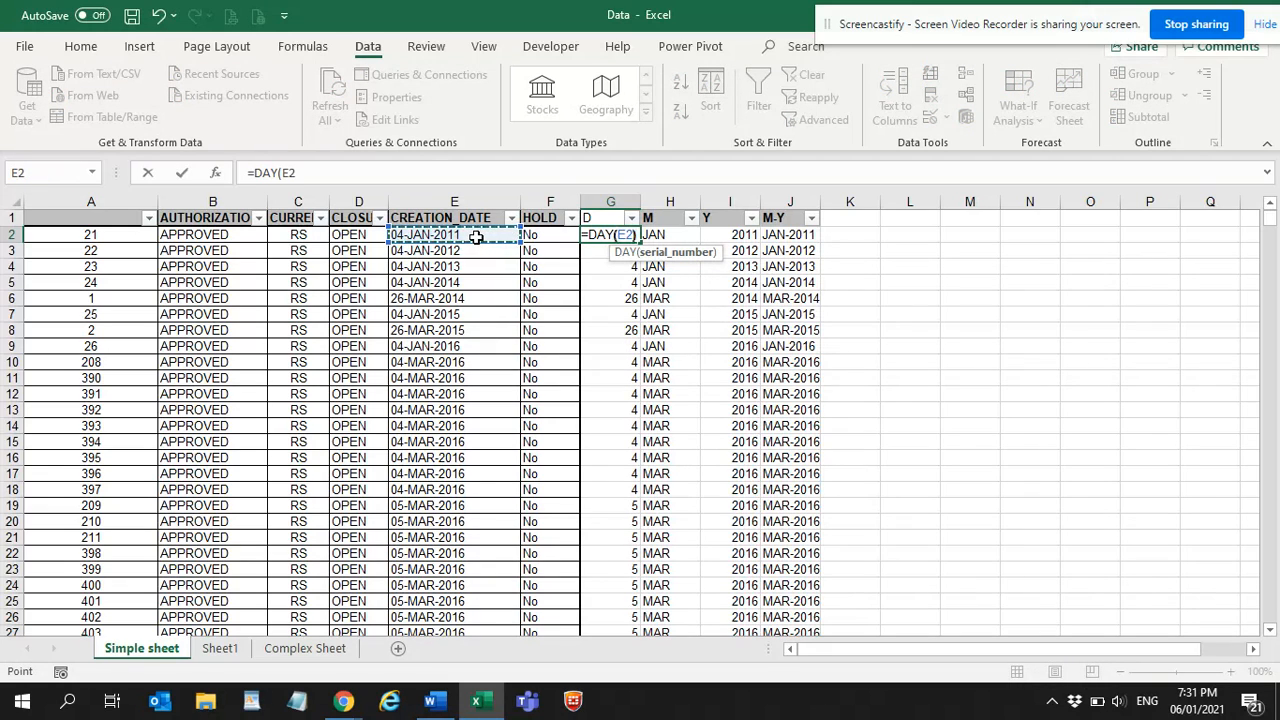
pyautogui.press('Return')
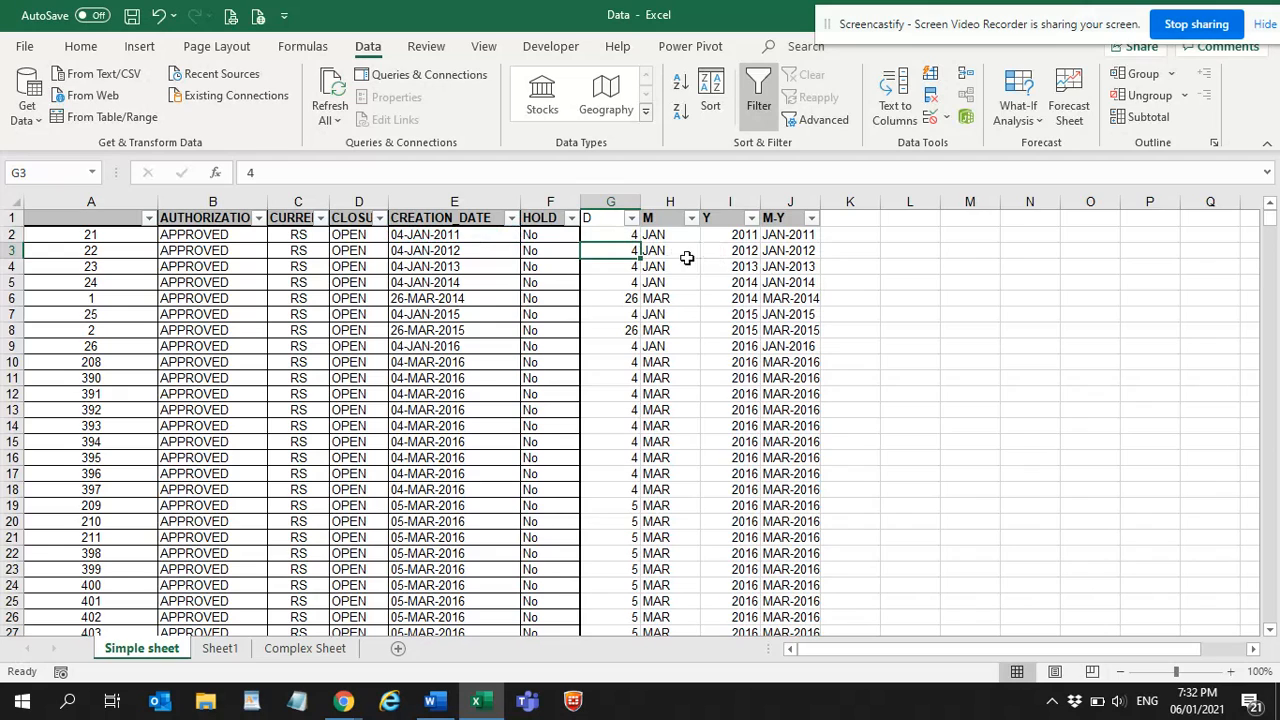
# Step: Extract the month number from the first CREATION_DATE in cell H2 with the formula =MONTH(E2)
pyautogui.press('Up')
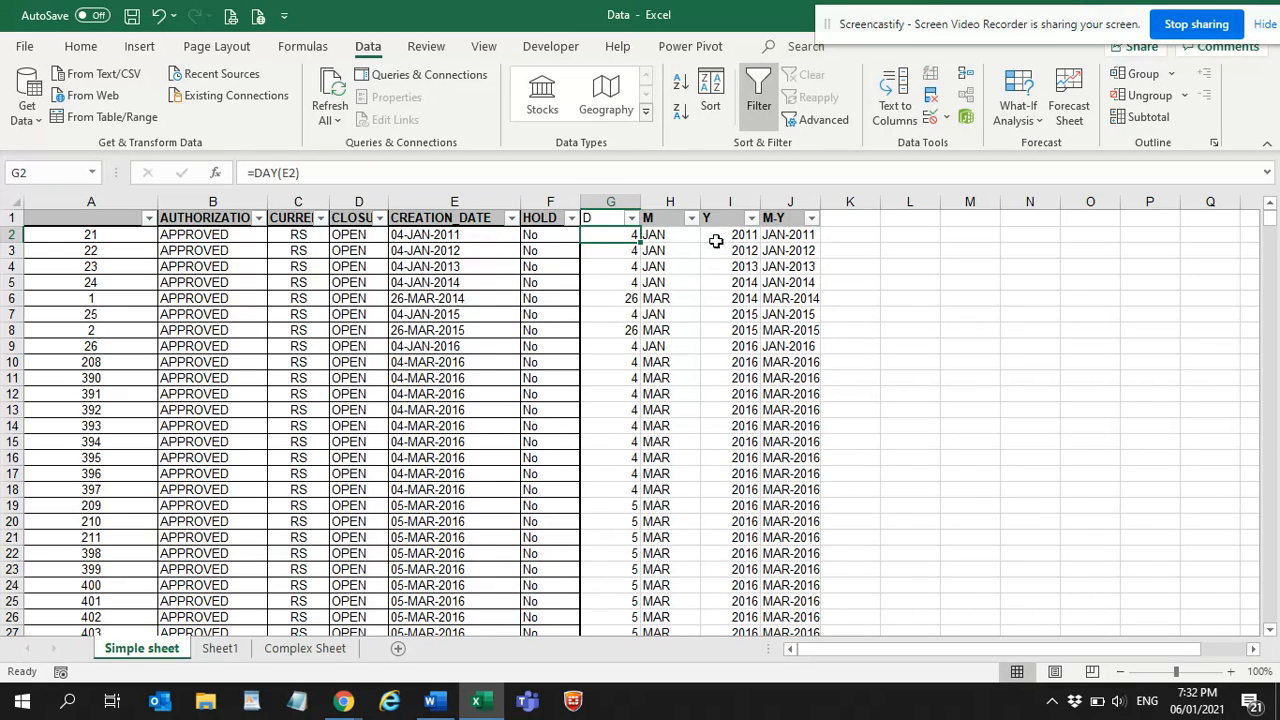
pyautogui.click(675, 238)
pyautogui.write('=MONTH')
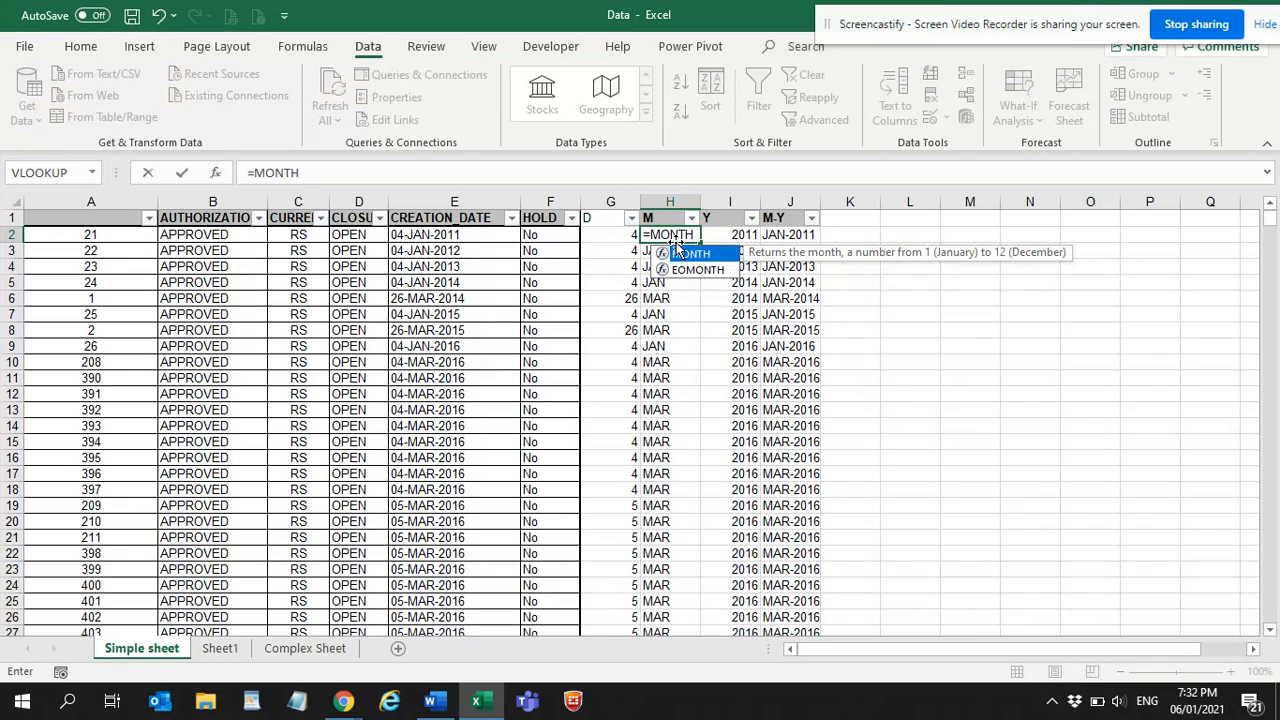
pyautogui.write('(')
pyautogui.click(471, 233)
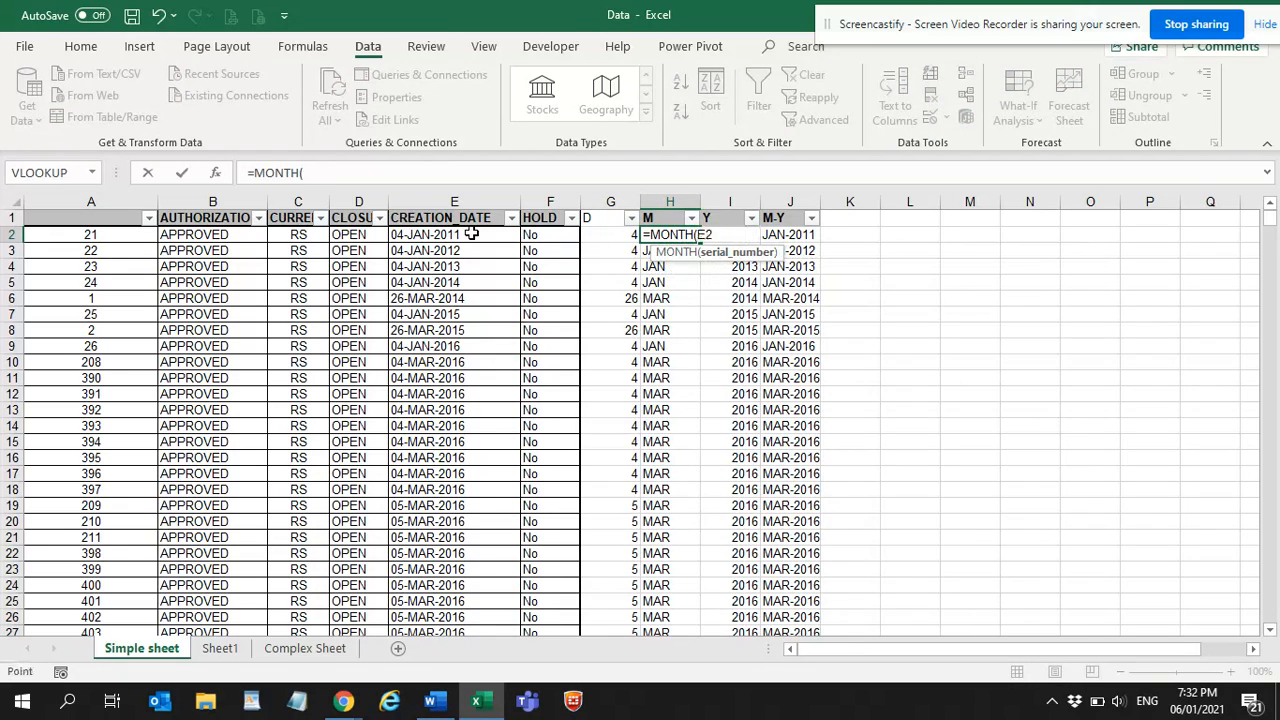
pyautogui.write(')')
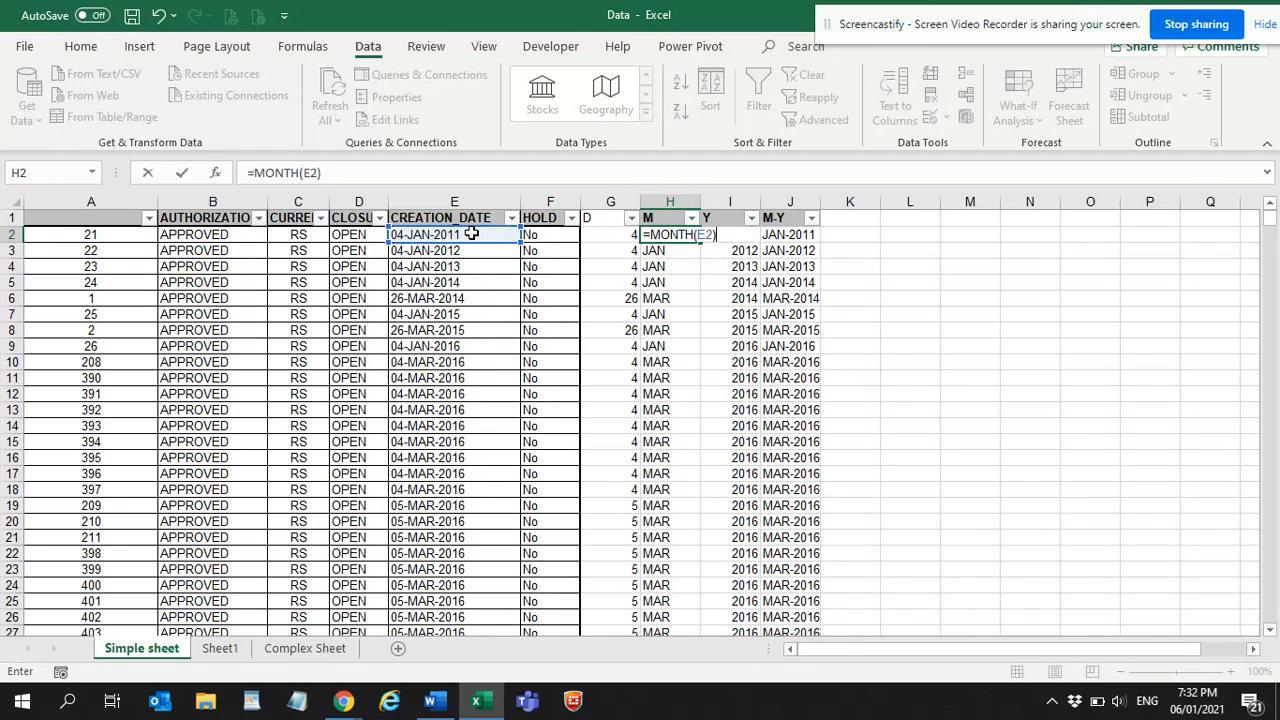
pyautogui.press('Return')
# Step: Extract the year from the first CREATION_DATE in cell I2 with the formula =YEAR(E2)
pyautogui.keyDown('ctrl'); pyautogui.scroll(2, 500, 262); pyautogui.keyUp('ctrl')
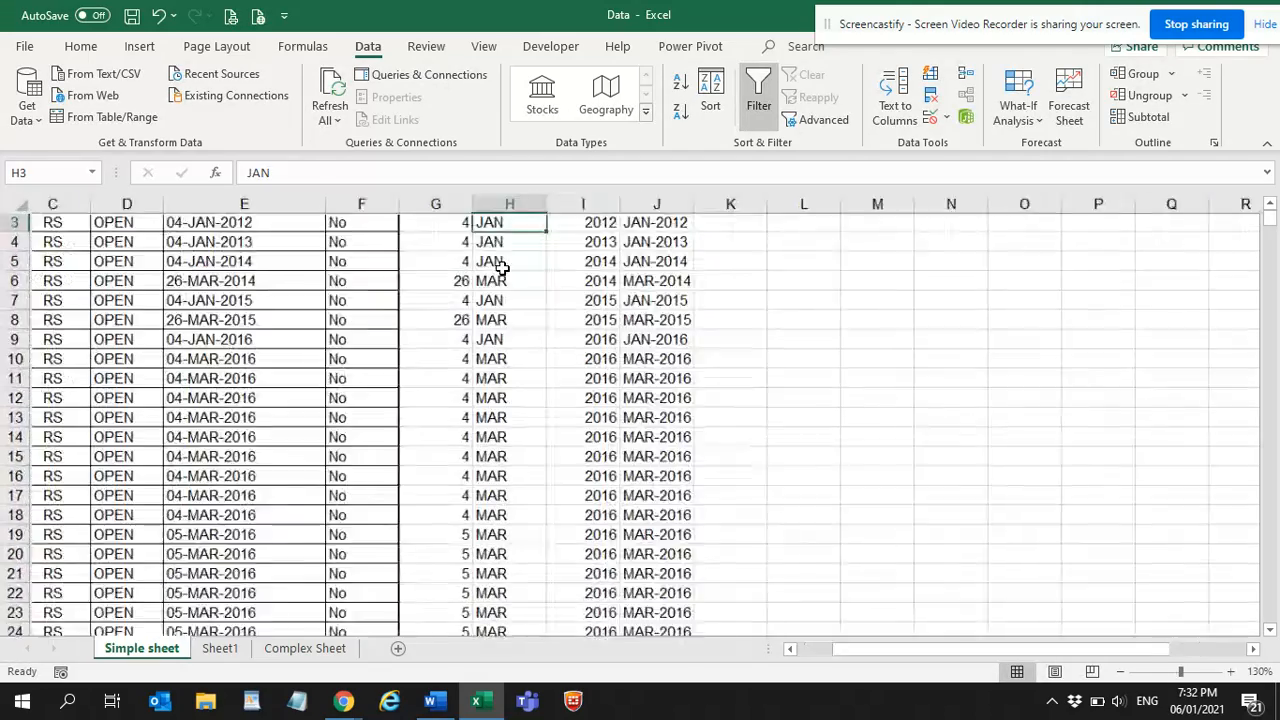
pyautogui.keyDown('ctrl'); pyautogui.scroll(3, 502, 268); pyautogui.keyUp('ctrl')
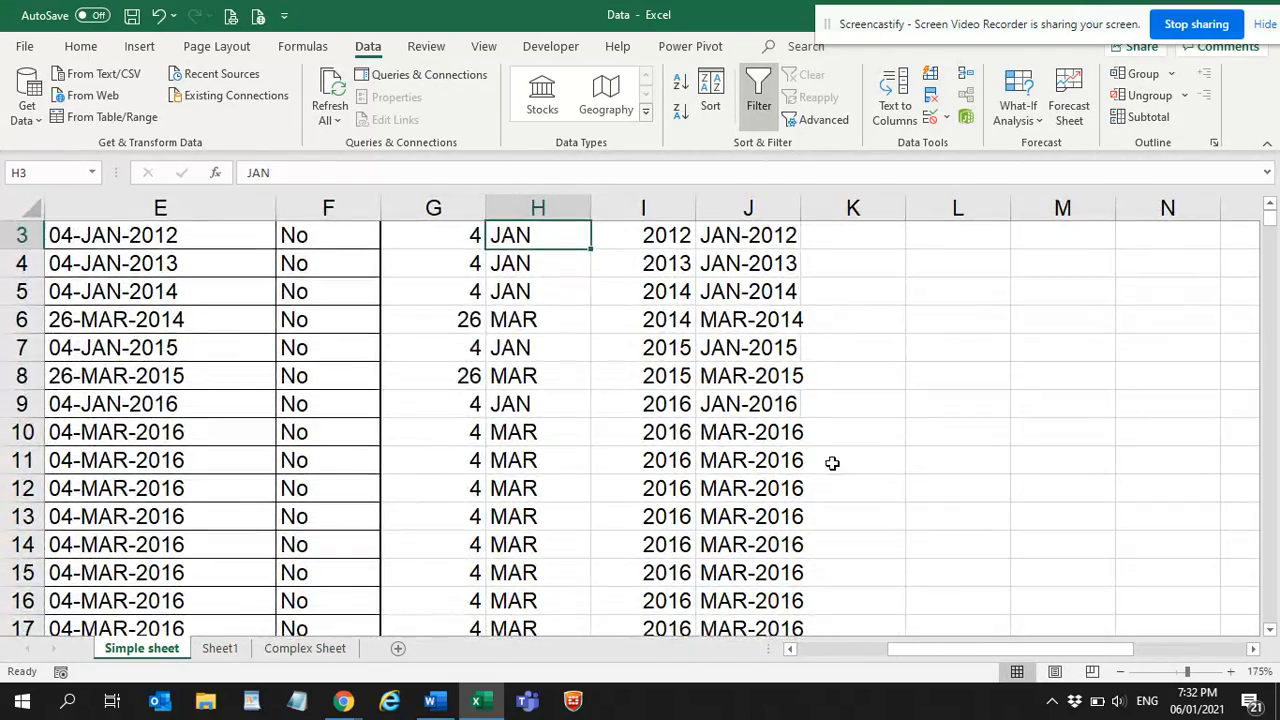
pyautogui.scroll(1, 828, 422)
pyautogui.click(578, 265)
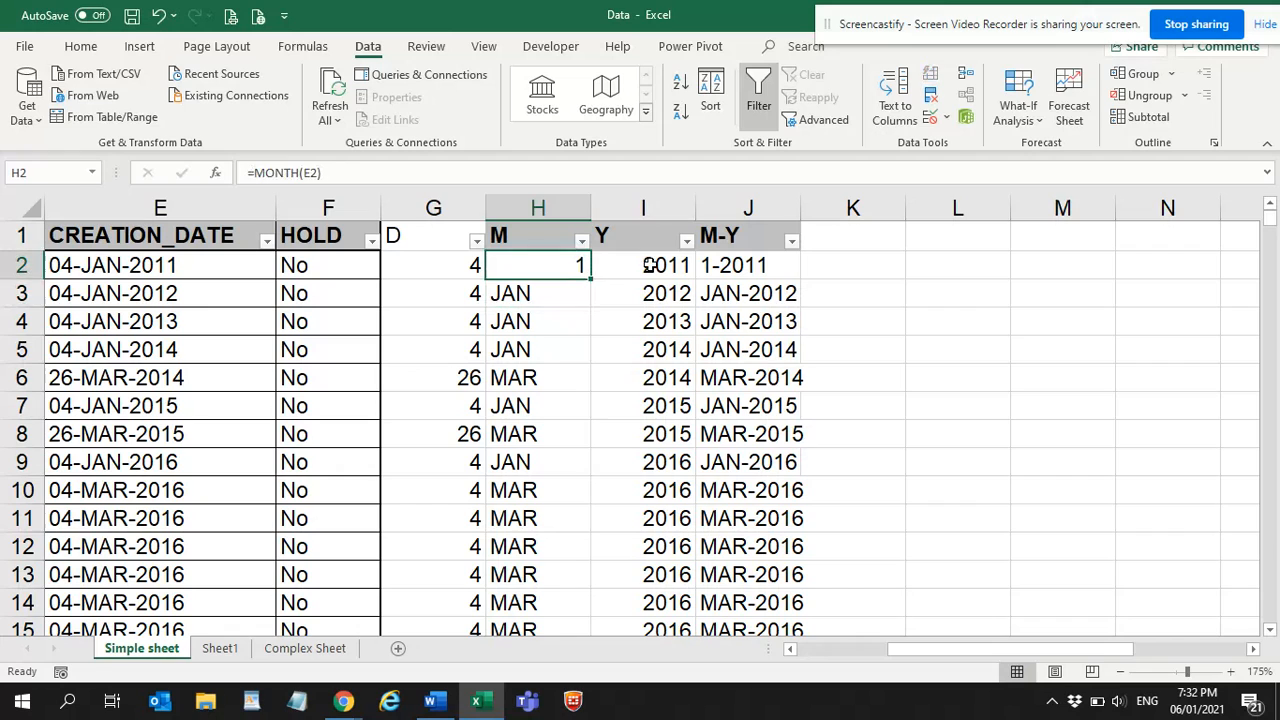
pyautogui.click(652, 265)
pyautogui.write('=')
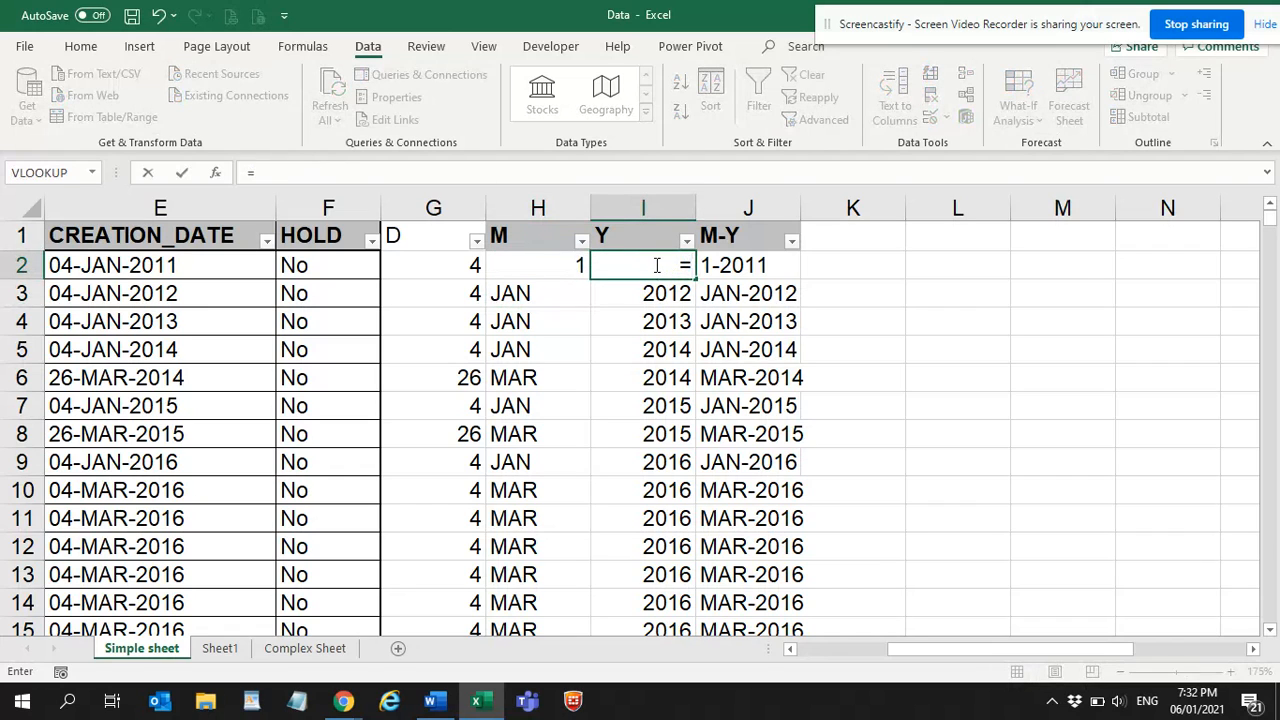
pyautogui.write('yEAR(')
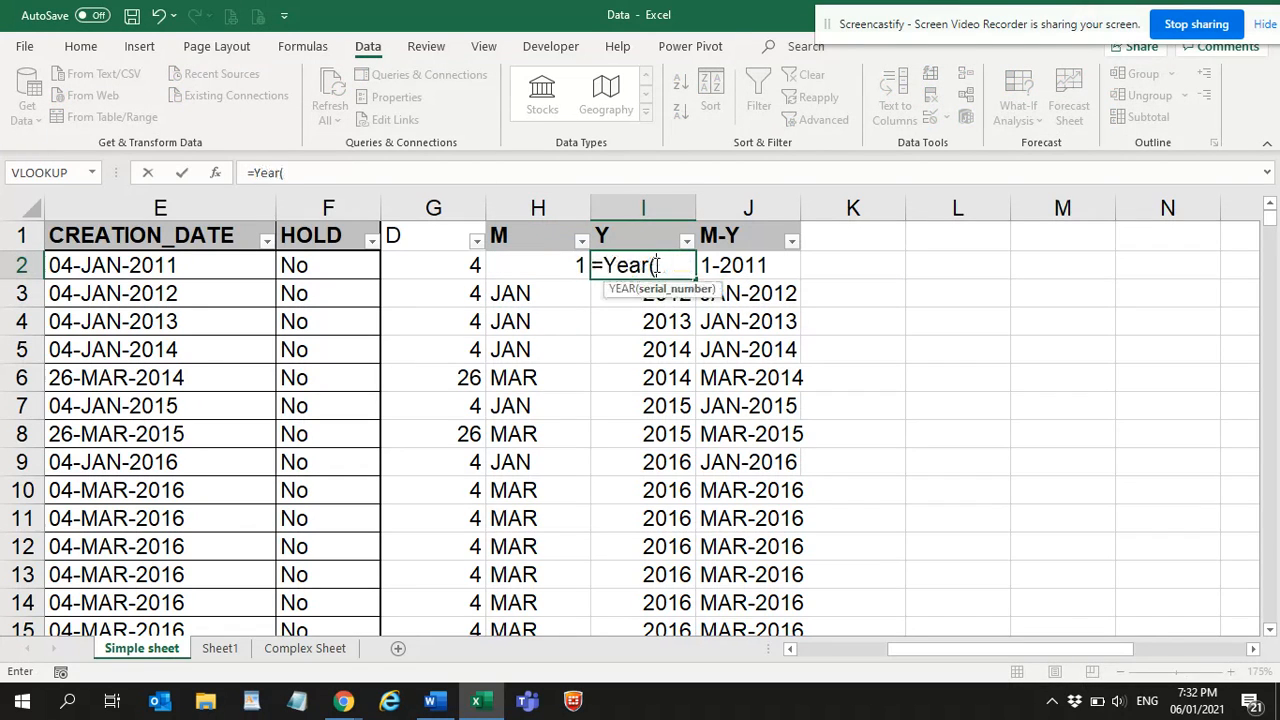
pyautogui.click(164, 267)
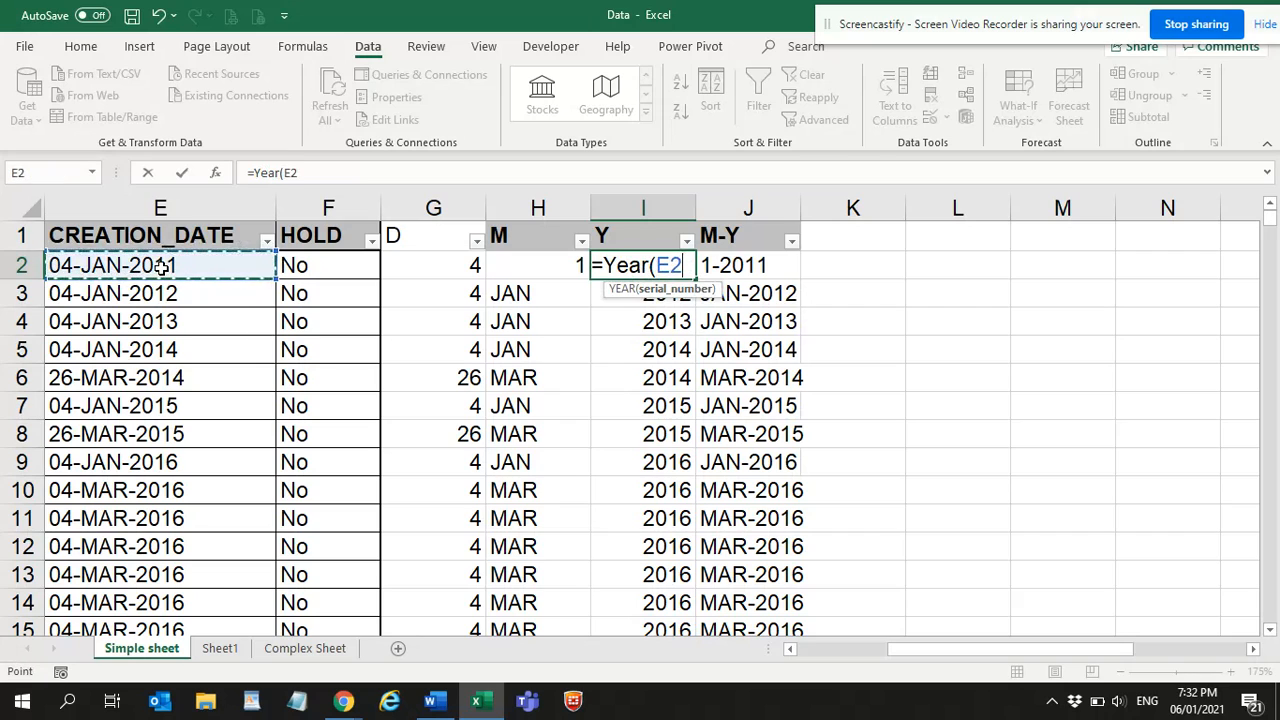
pyautogui.write(')')
pyautogui.press('Return')
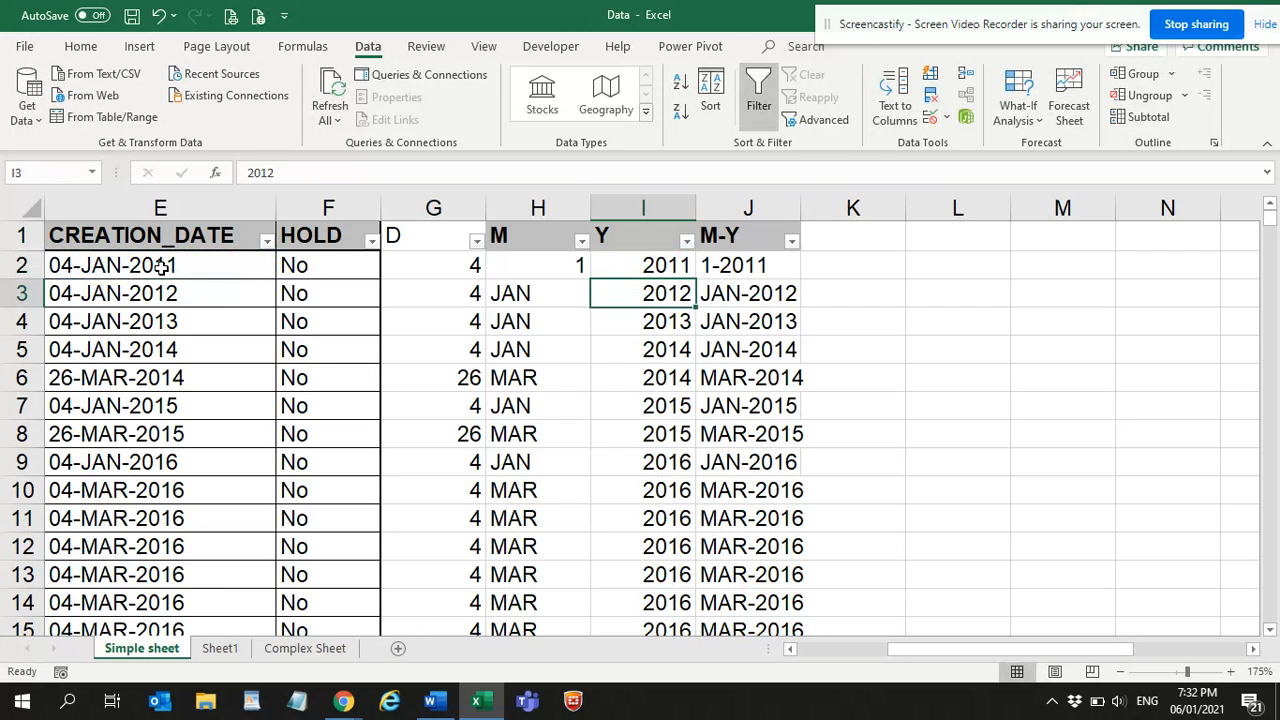
# Step: Fill the DAY, MONTH and YEAR formulas from G2:I2 down the whole table and check the formulas in the M and M-Y columns
pyautogui.moveTo(479, 263); pyautogui.dragTo(609, 266)
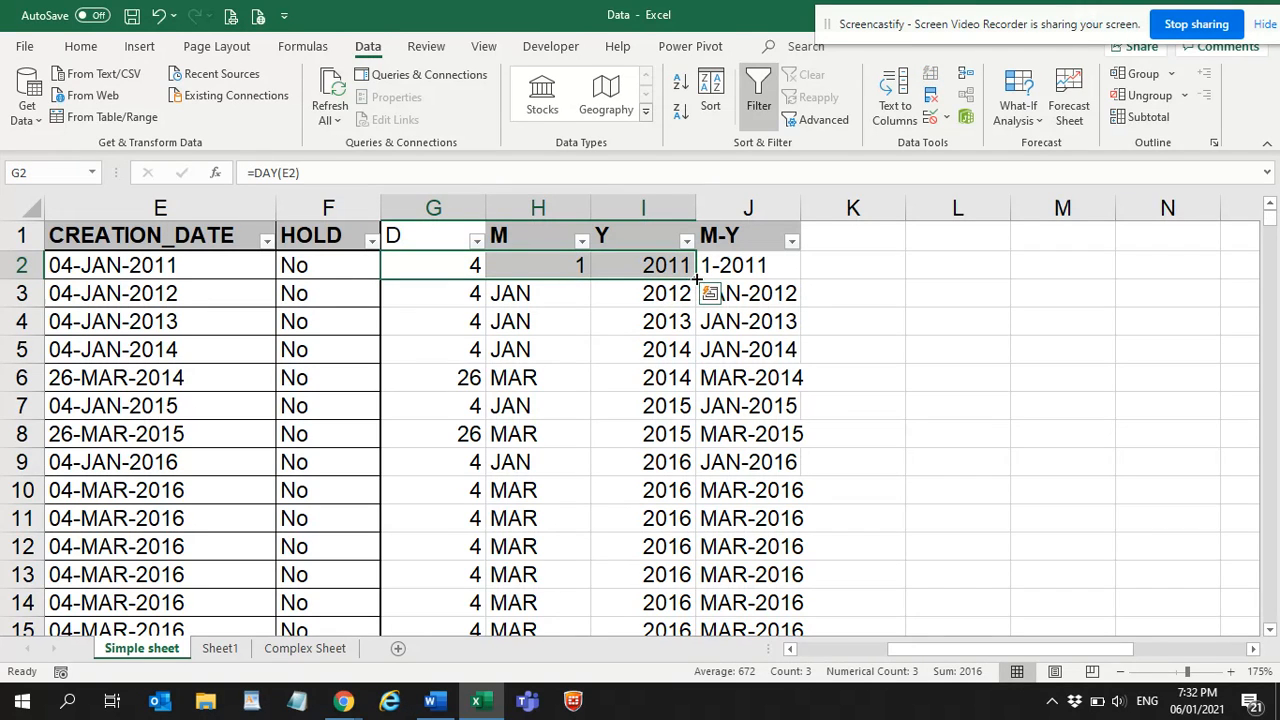
pyautogui.doubleClick(697, 280)
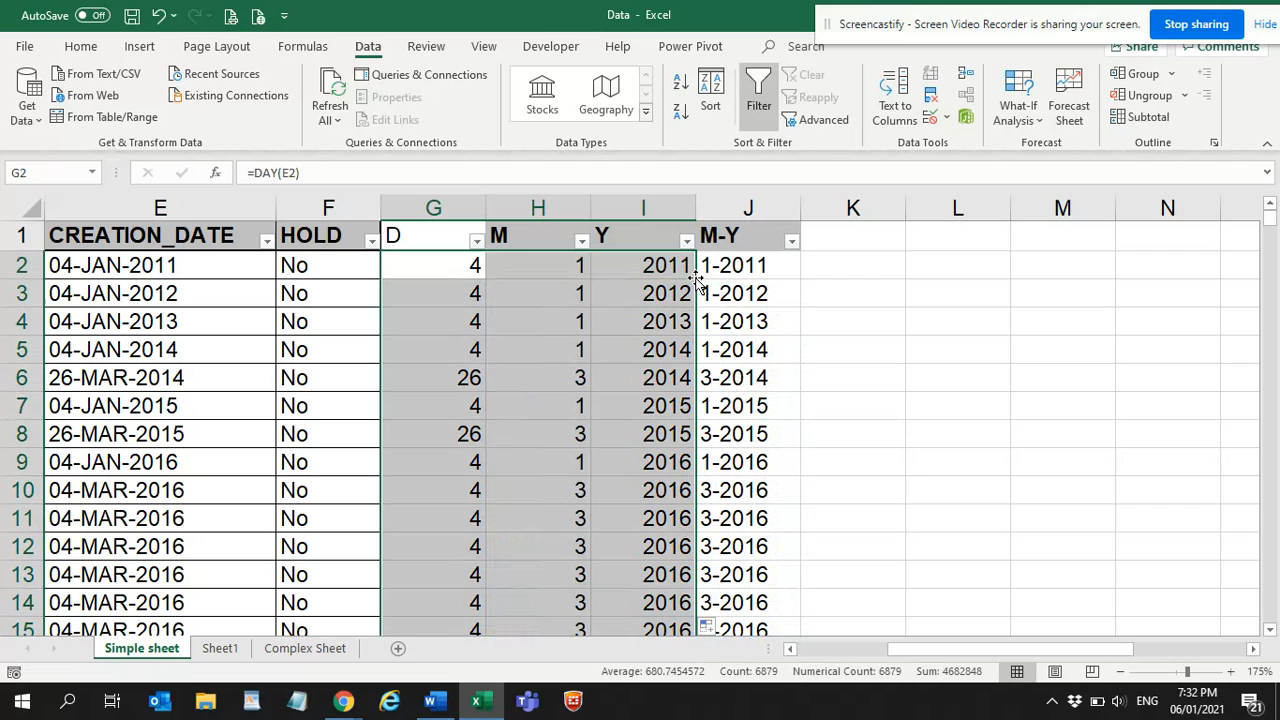
pyautogui.click(583, 262)
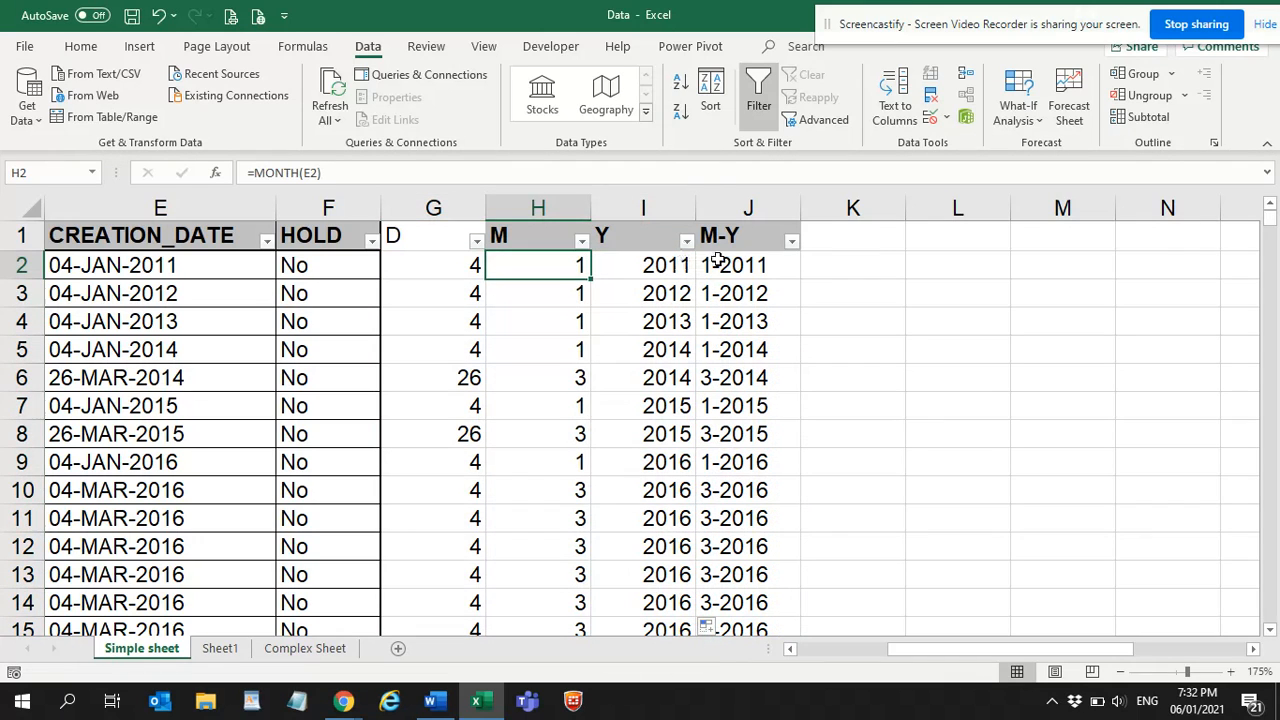
pyautogui.click(722, 262)
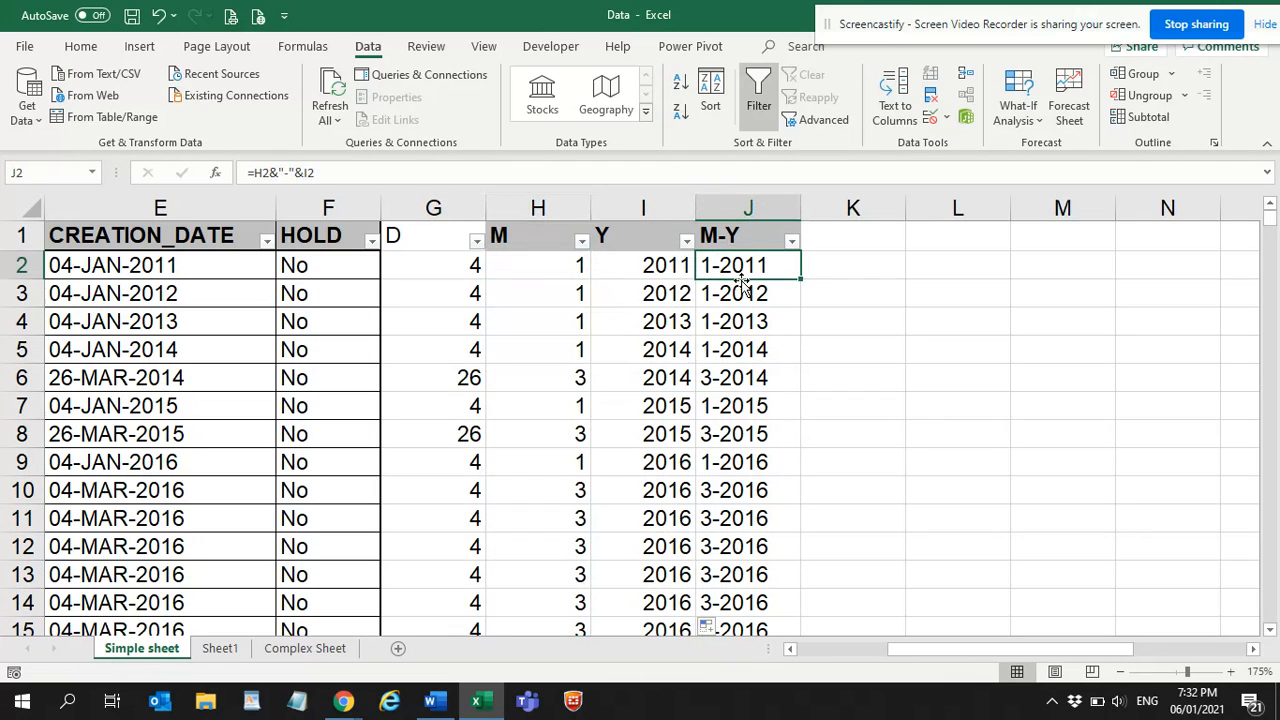
pyautogui.click(600, 266)
pyautogui.click(561, 266)
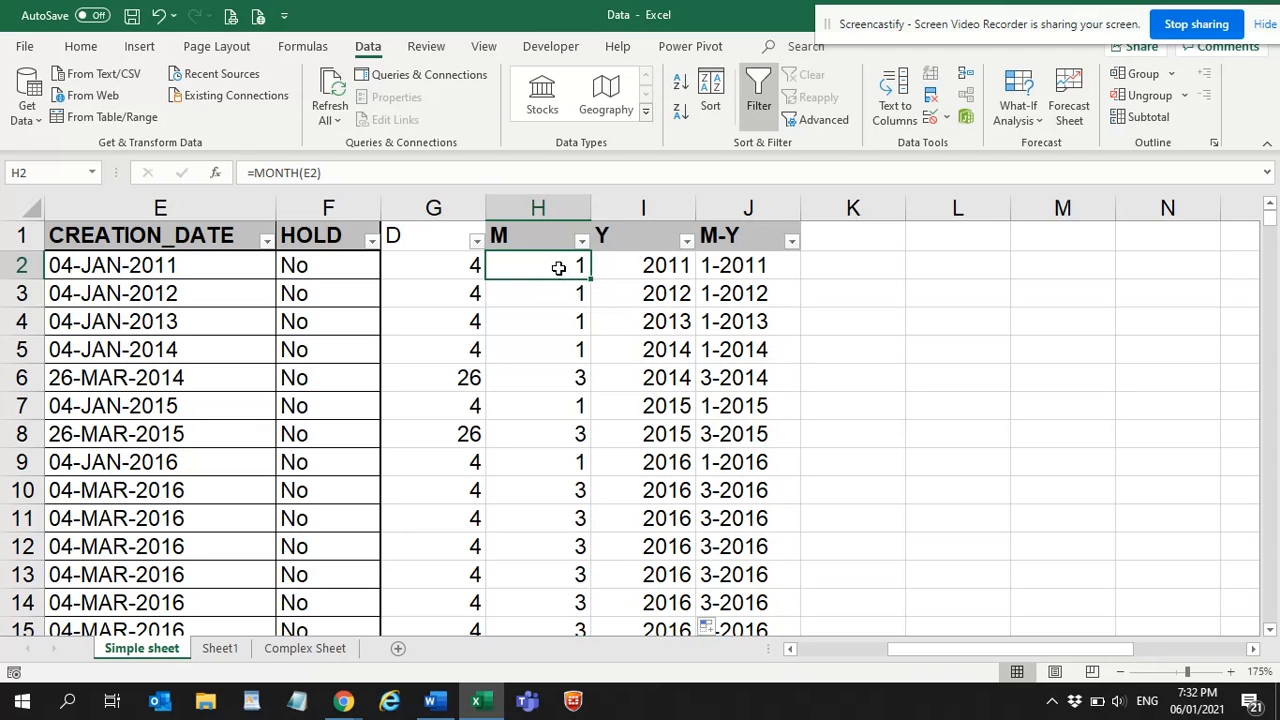
# Step: Try to show the month numbers in column H as names by applying the Date number format of type M
pyautogui.click(557, 207)
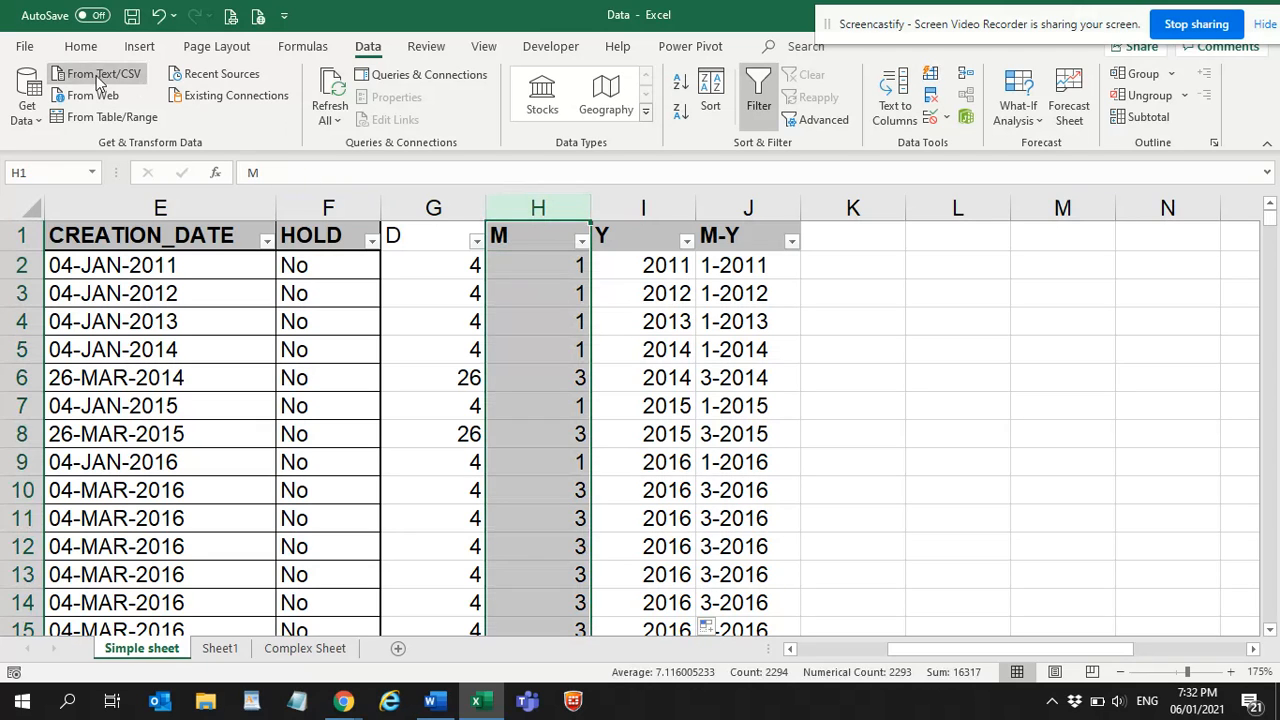
pyautogui.click(81, 46)
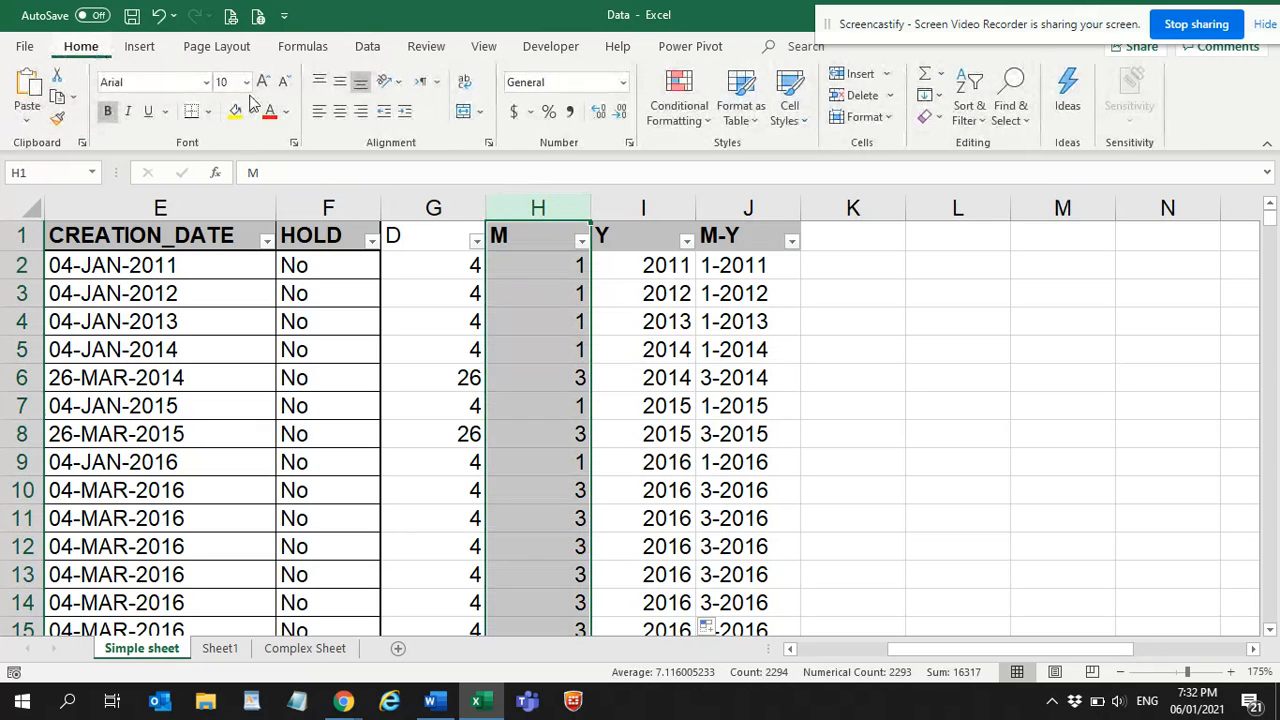
pyautogui.click(294, 143)
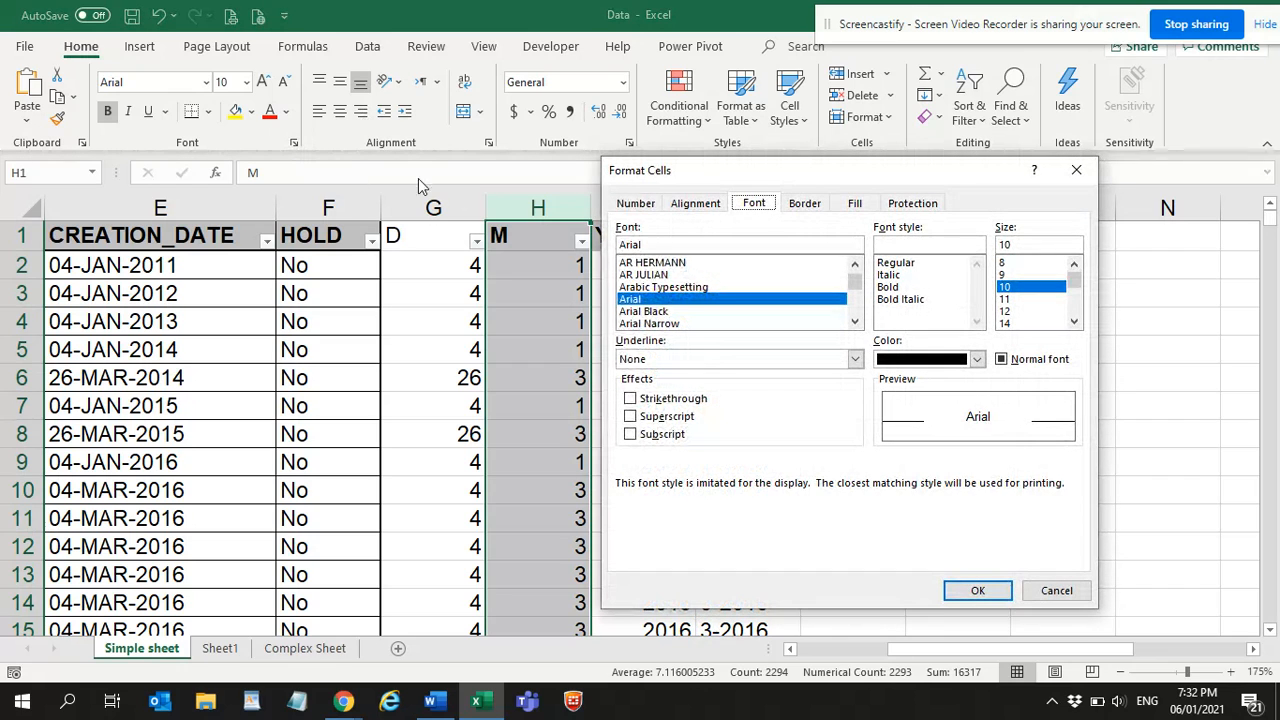
pyautogui.click(636, 204)
pyautogui.click(631, 292)
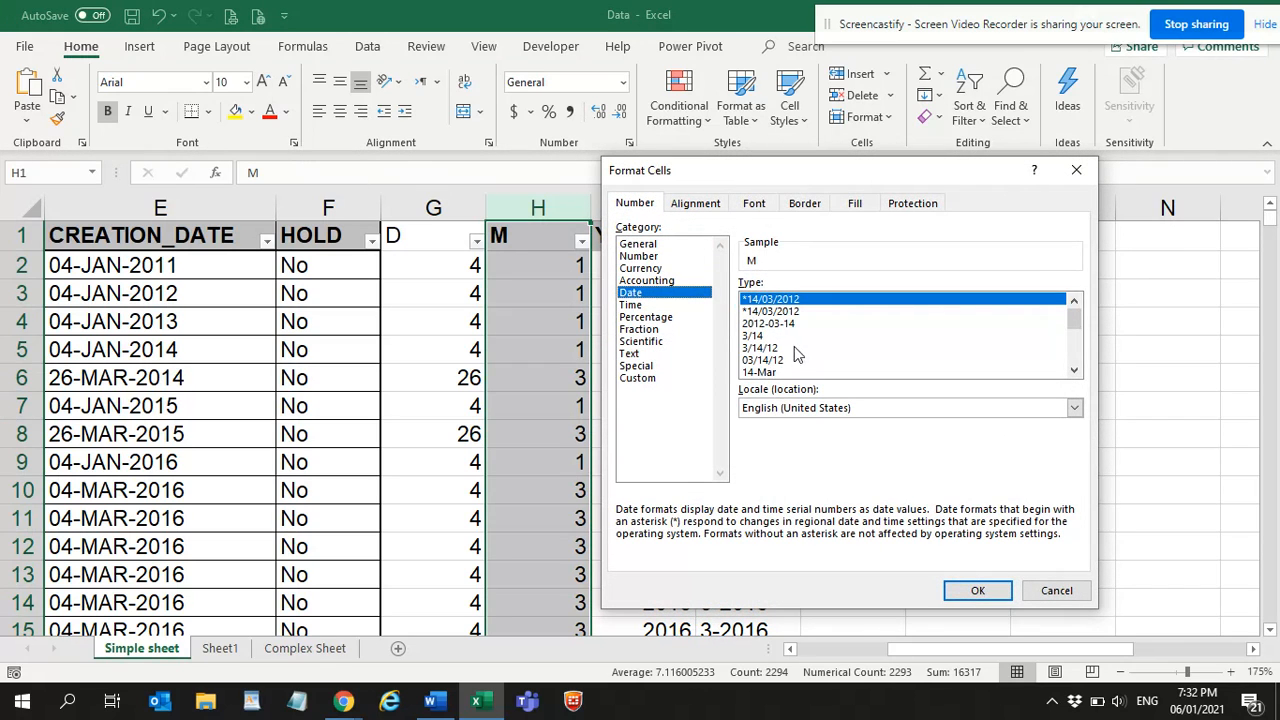
pyautogui.click(1074, 370)
pyautogui.click(1074, 370)
pyautogui.click(1074, 370)
pyautogui.click(1074, 370)
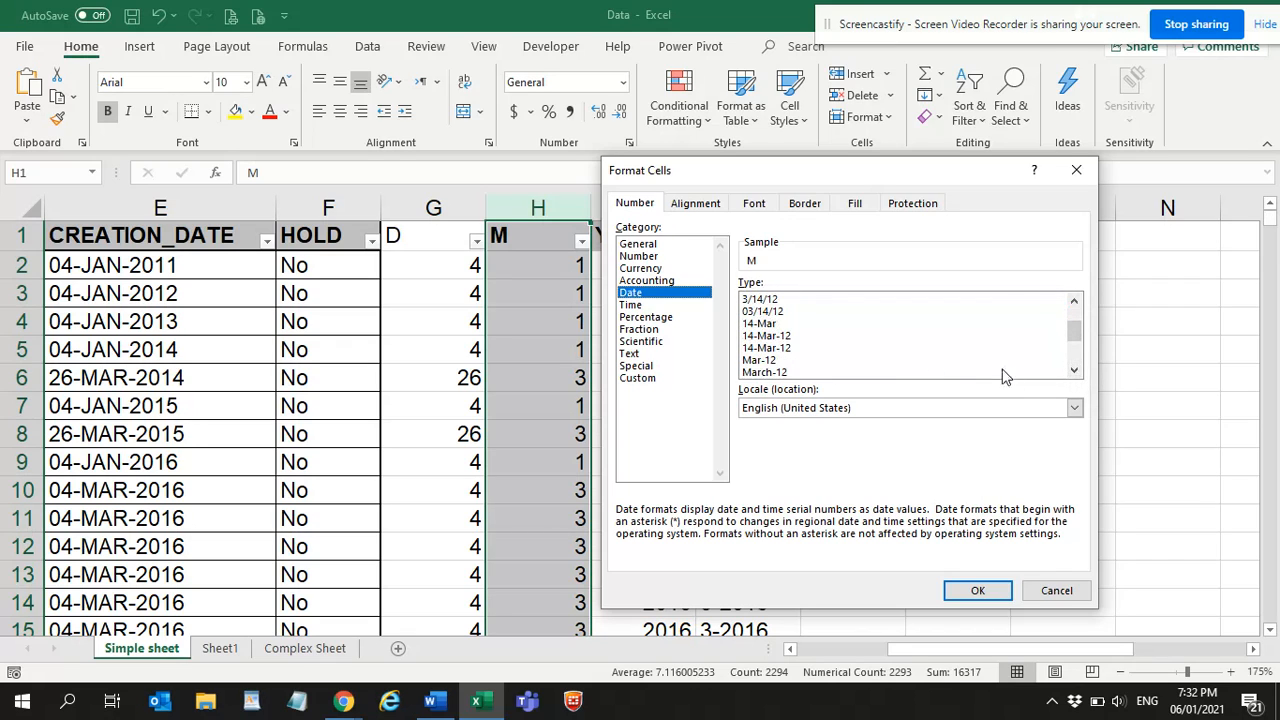
pyautogui.click(1074, 370)
pyautogui.click(1074, 370)
pyautogui.click(1074, 370)
pyautogui.click(1074, 370)
pyautogui.click(1074, 370)
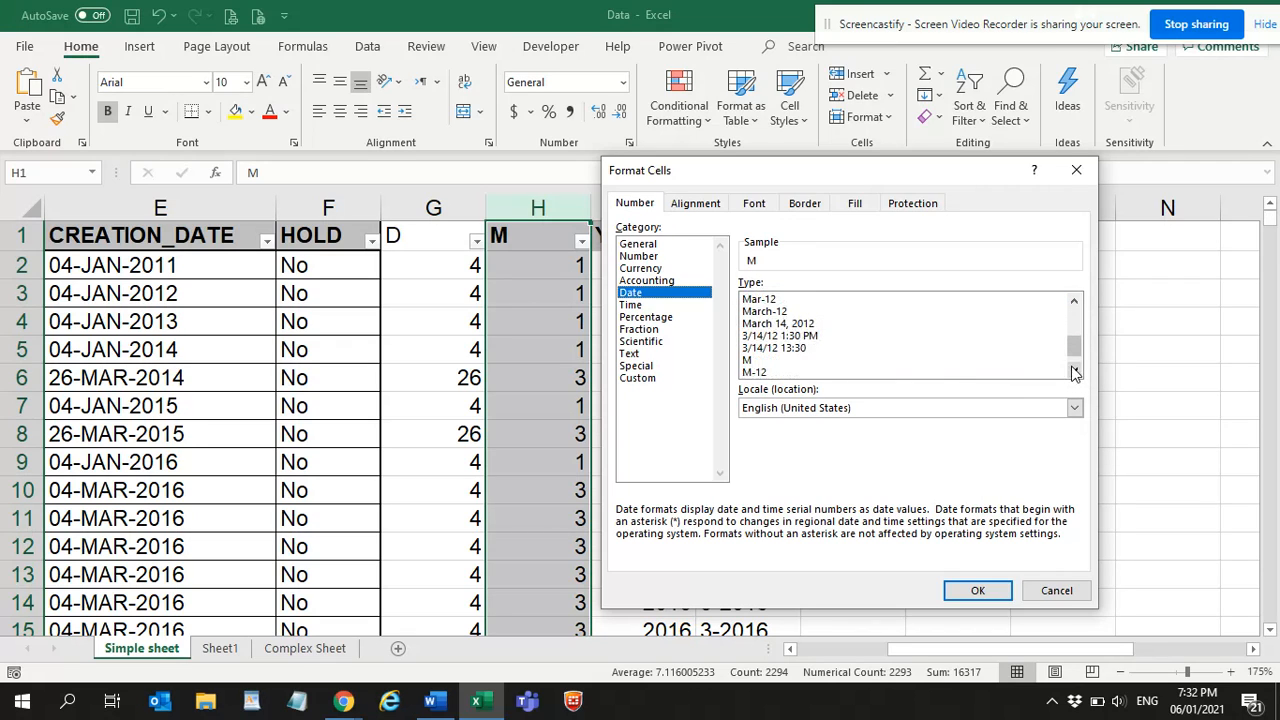
pyautogui.click(758, 361)
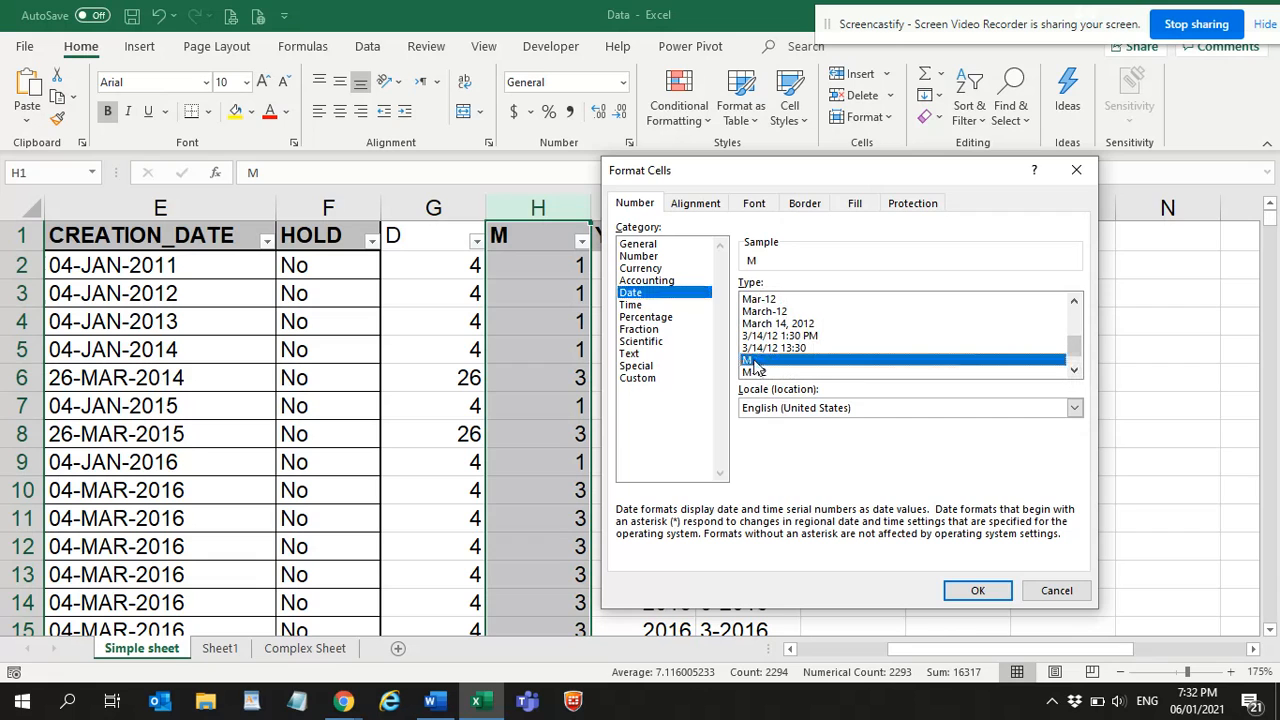
pyautogui.click(970, 591)
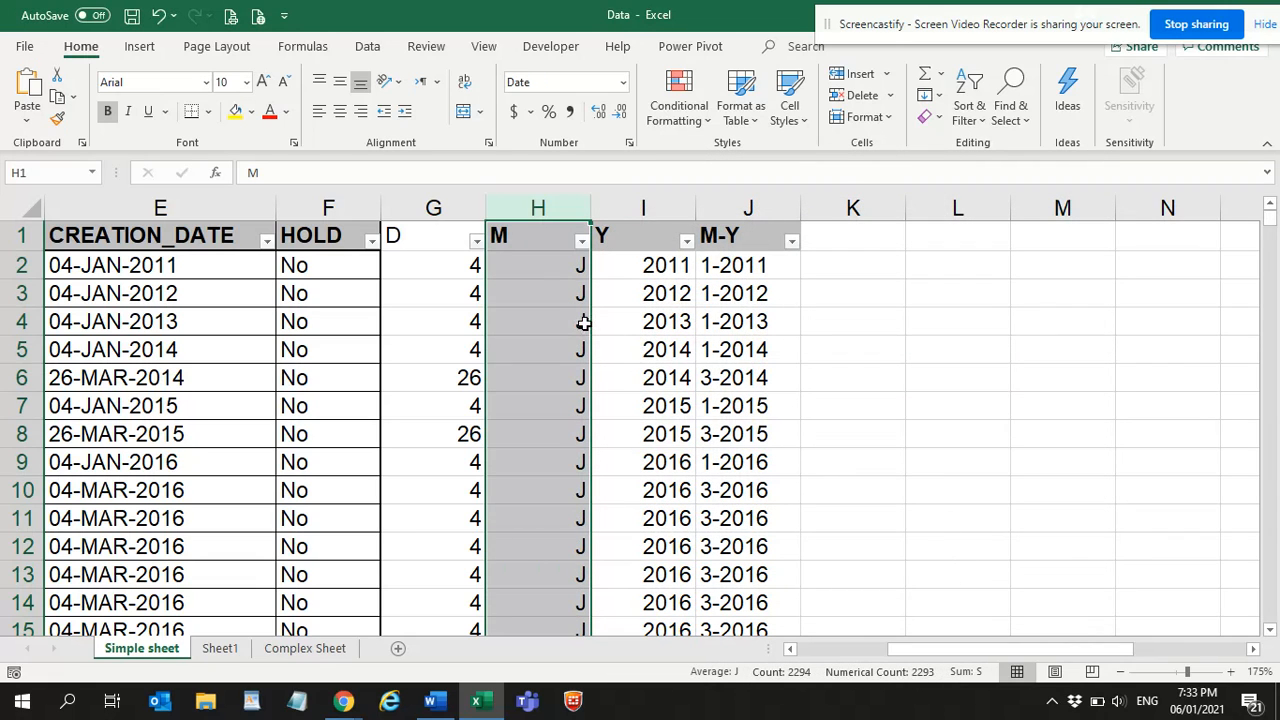
# Step: Look through the month column's formatted values and undo the Date format on column H
pyautogui.scroll(-19, 566, 290)
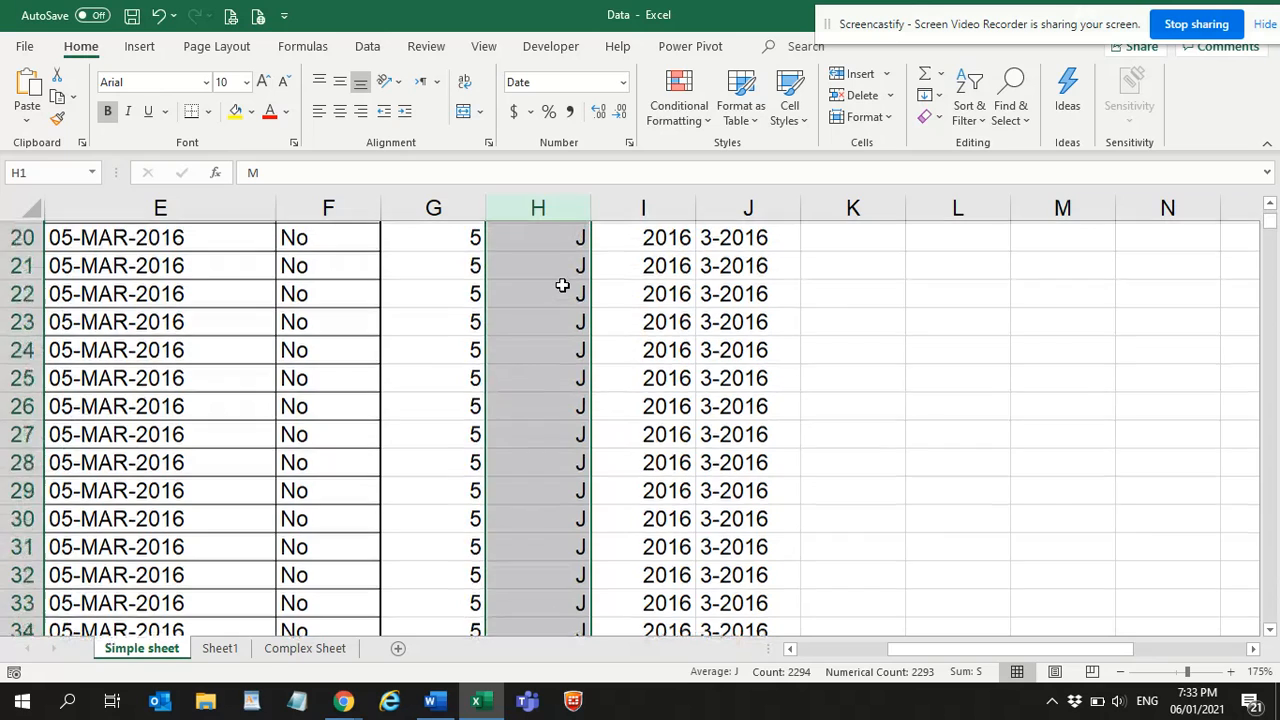
pyautogui.scroll(19, 561, 300)
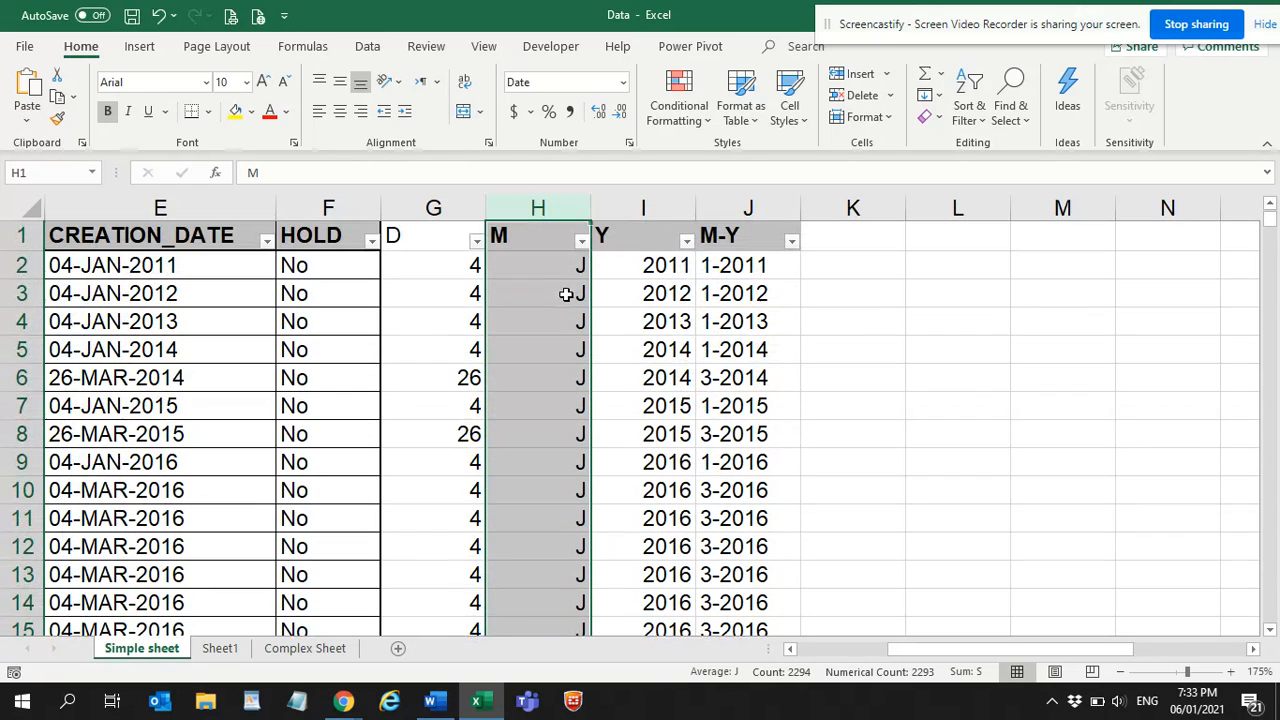
pyautogui.hotkey('ctrl', 'z')
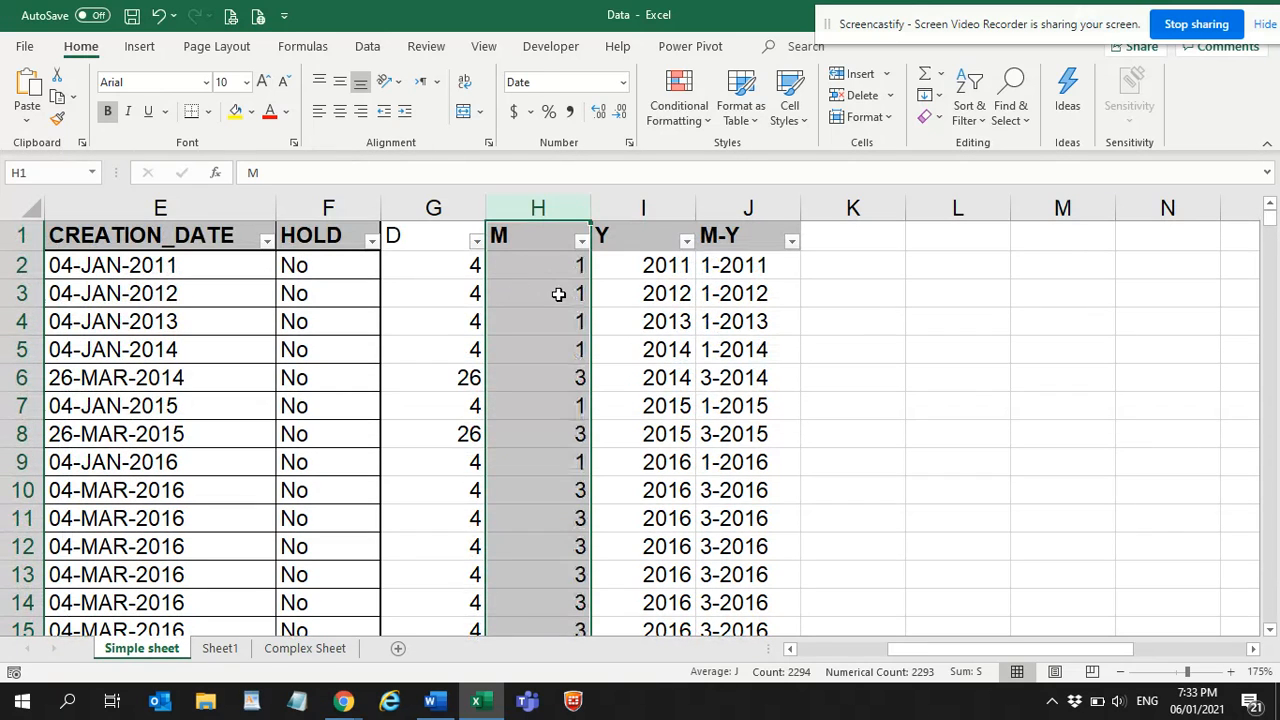
# Step: Center the contents of the month column H horizontally
pyautogui.click(340, 112)
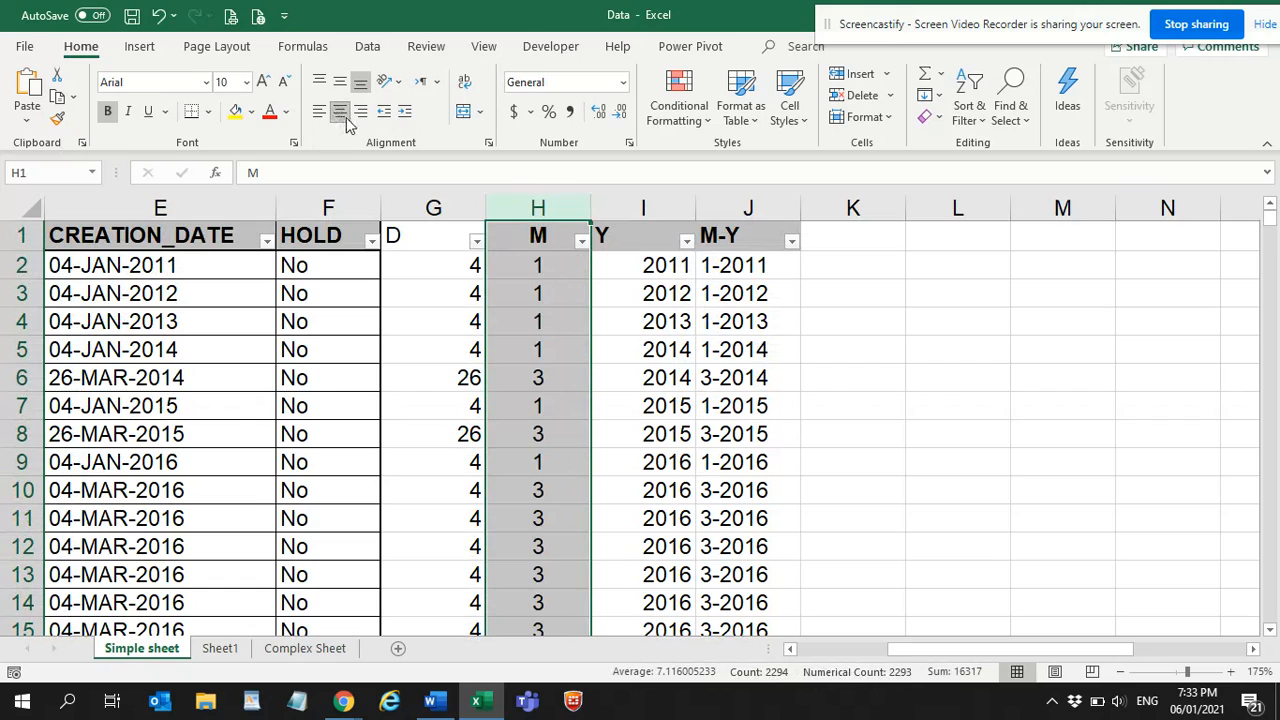
pyautogui.click(544, 264)
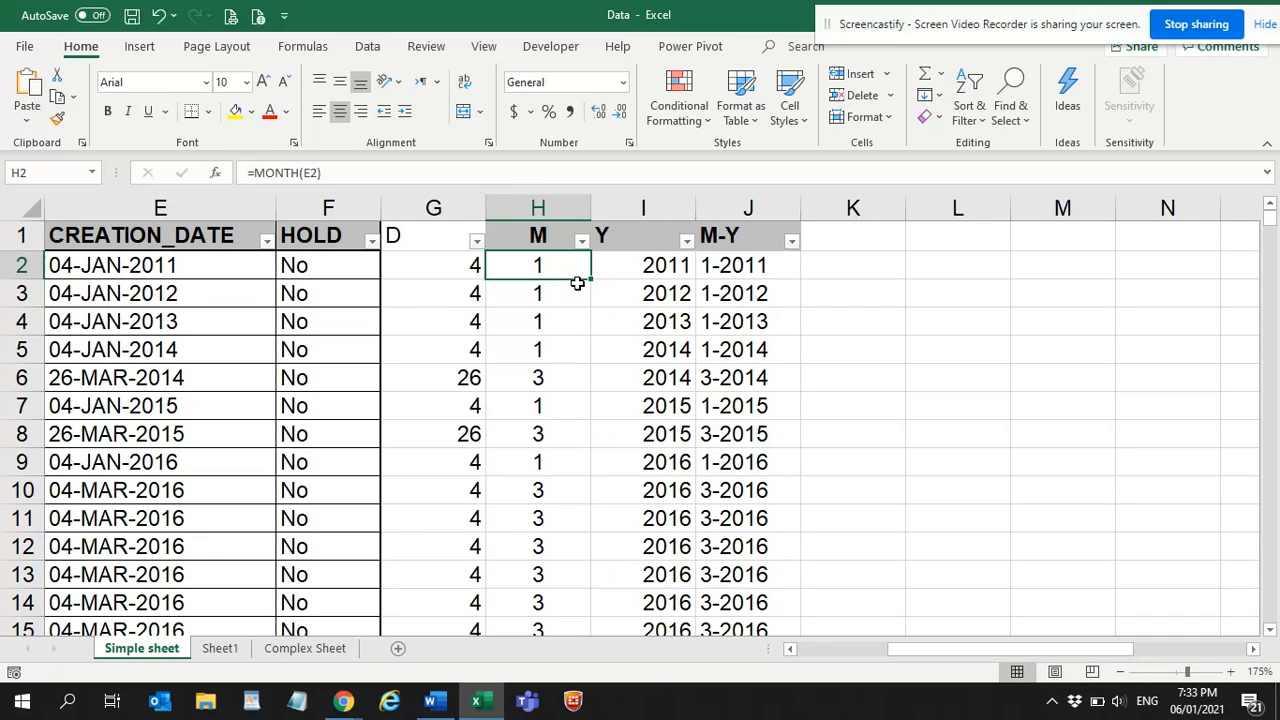
# Step: On Sheet1, enter 1 and 2 in B3:B4 under Month, and Jan and Feb in C3:C4 under Month Series
pyautogui.click(214, 649)
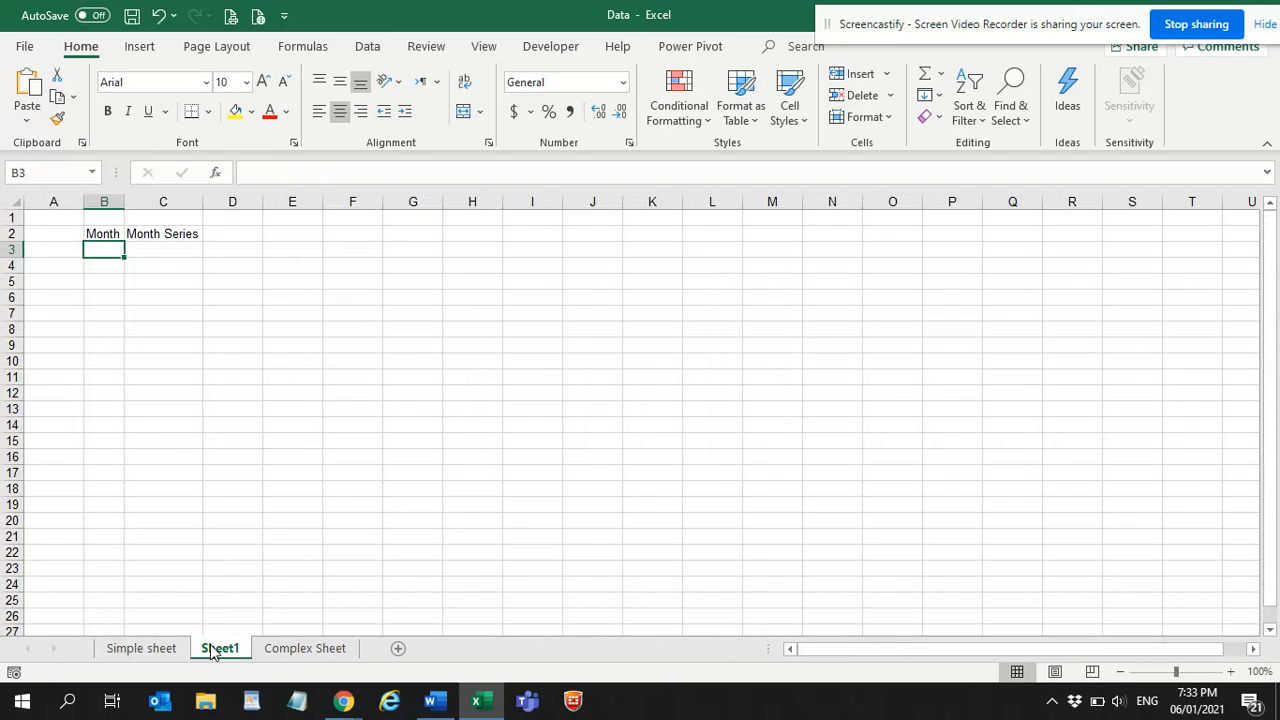
pyautogui.write('1')
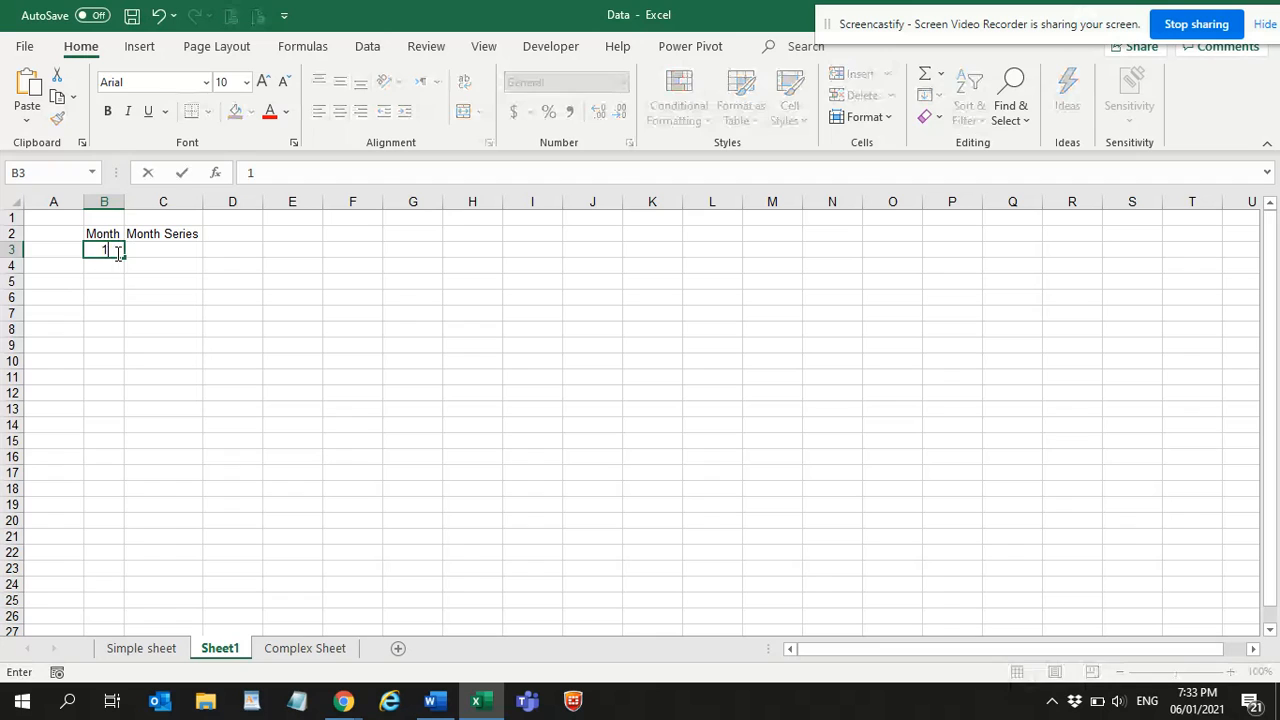
pyautogui.press('Return')
pyautogui.write('2')
pyautogui.click(159, 251)
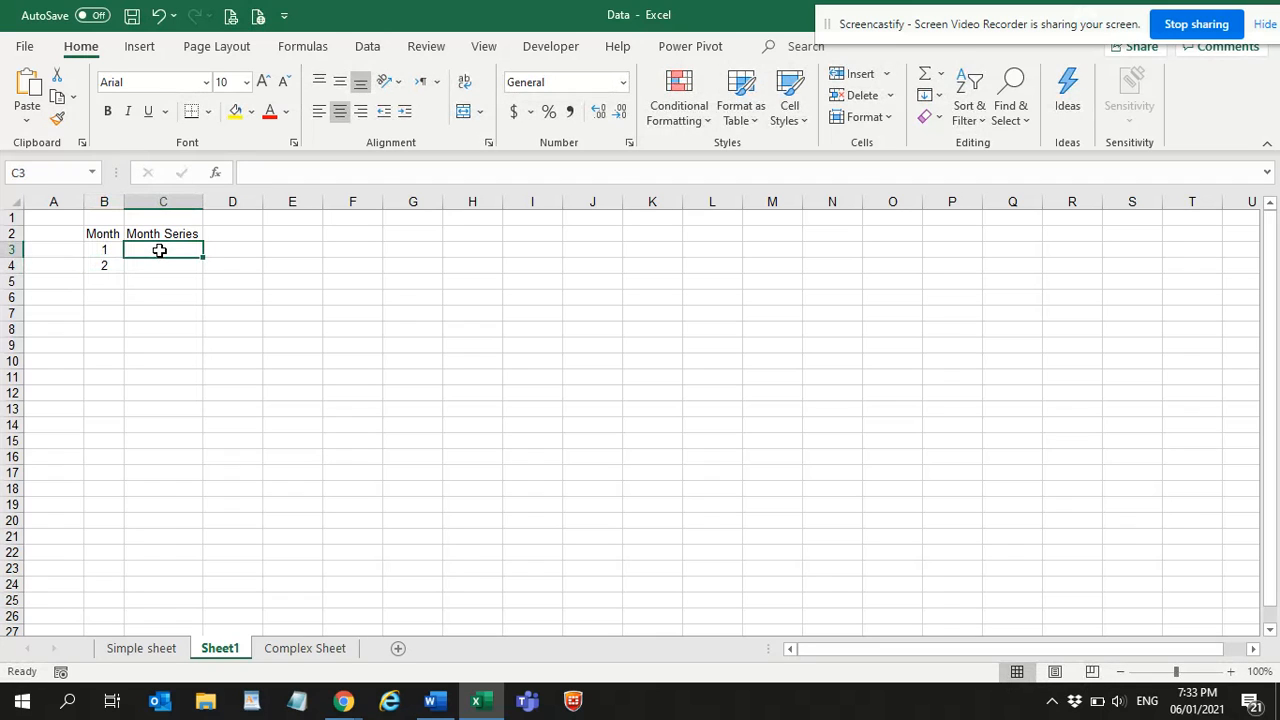
pyautogui.write('Jan')
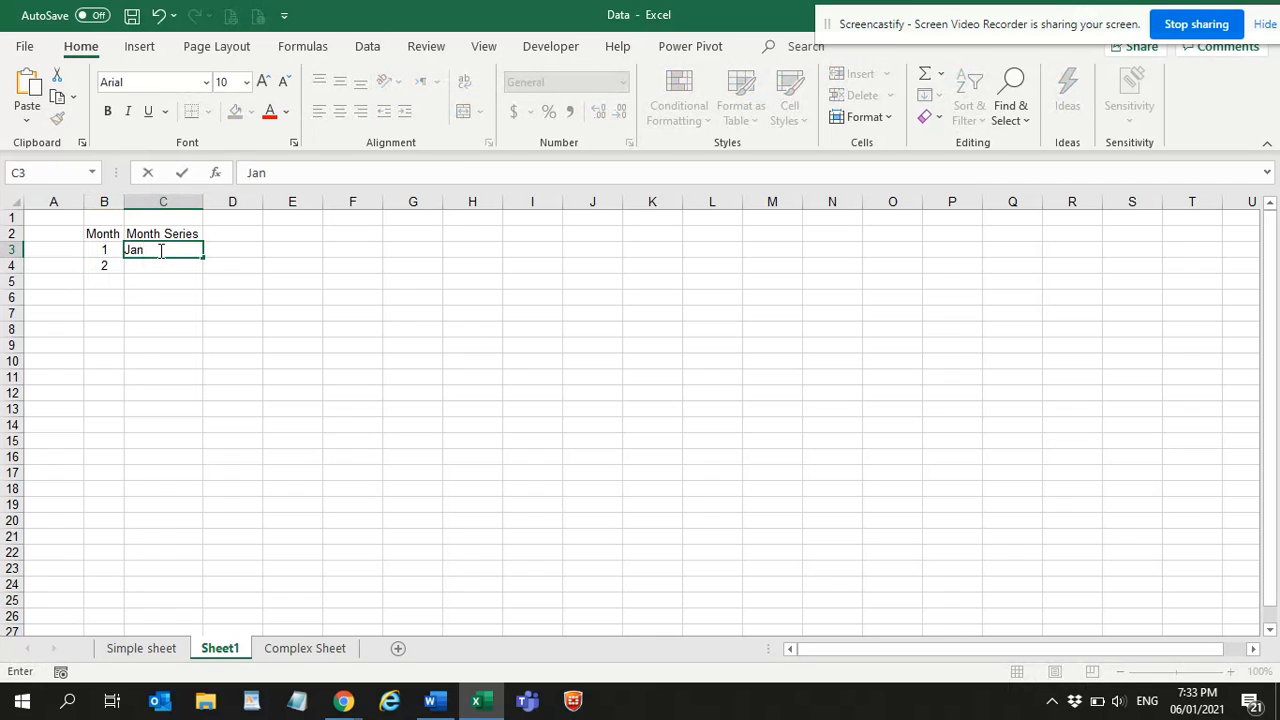
pyautogui.press('Return')
pyautogui.write('Feb')
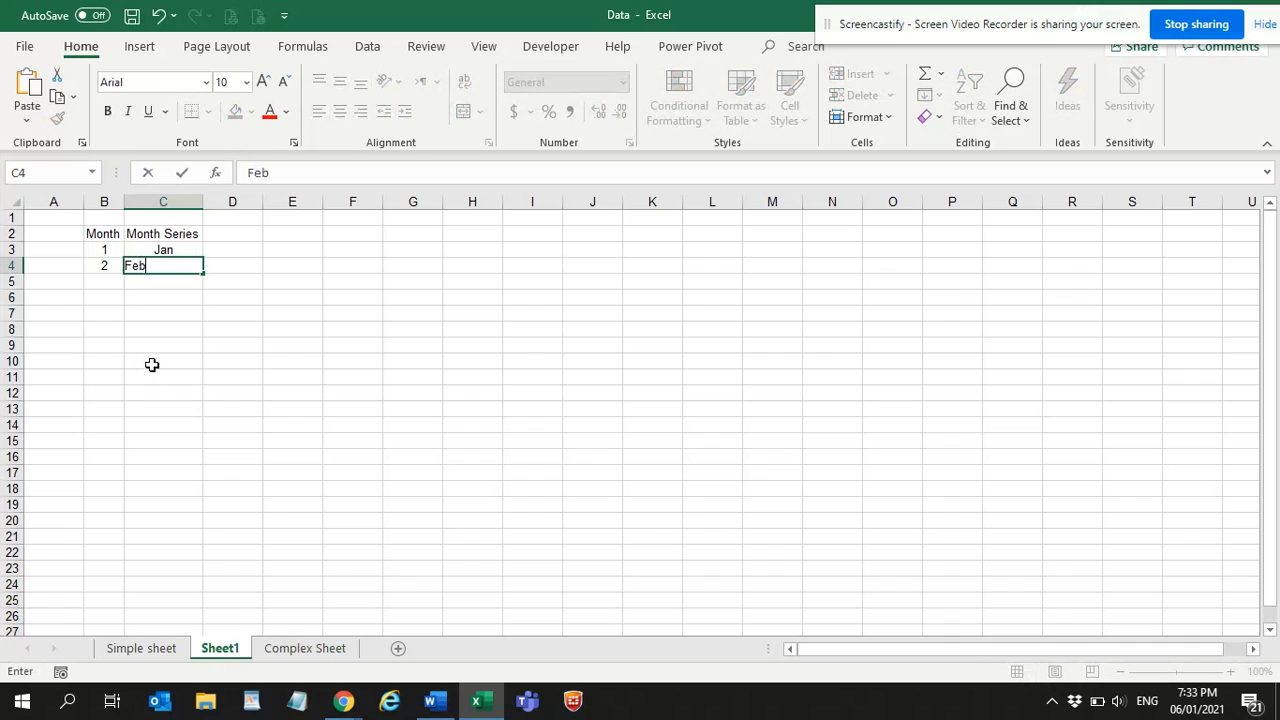
# Step: Extend the Month and Month Series entries in B3:C4 down to row 14, completing 1 to 12 and Jan to Dec
pyautogui.click(152, 365)
pyautogui.moveTo(104, 250); pyautogui.dragTo(194, 427)
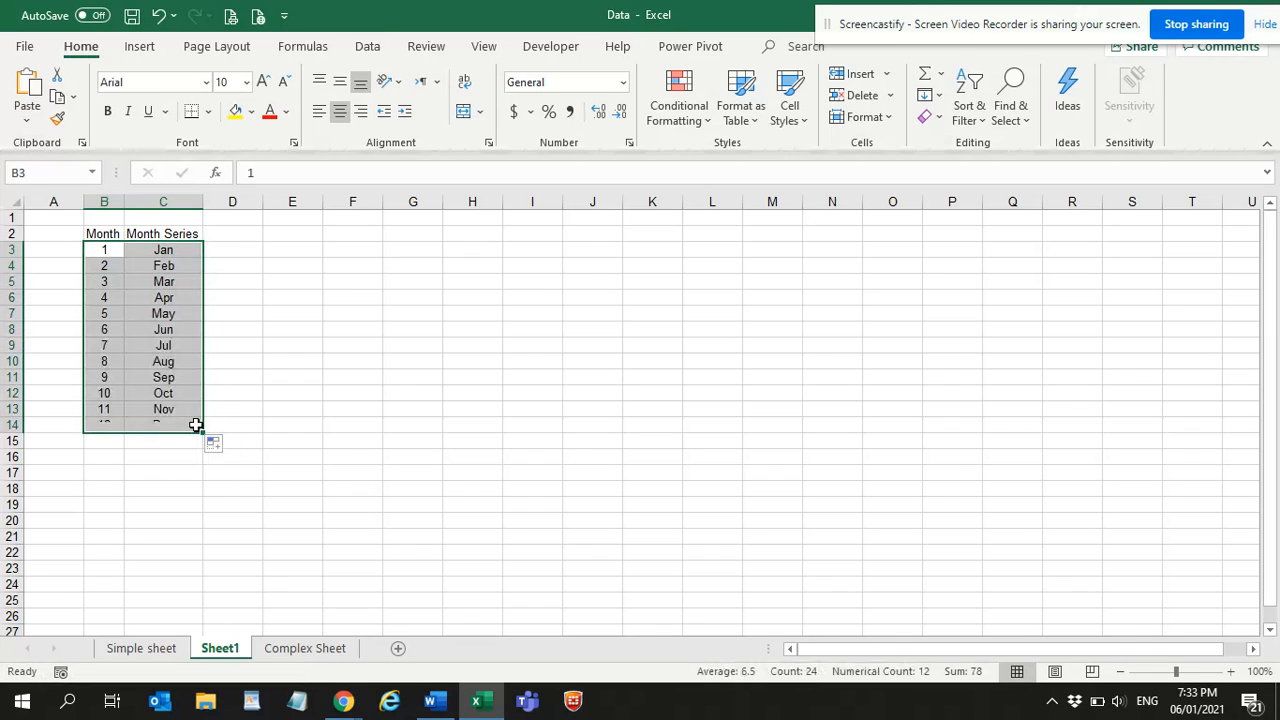
# Step: Return to the Simple sheet worksheet with the CREATION_DATE data
pyautogui.click(140, 648)
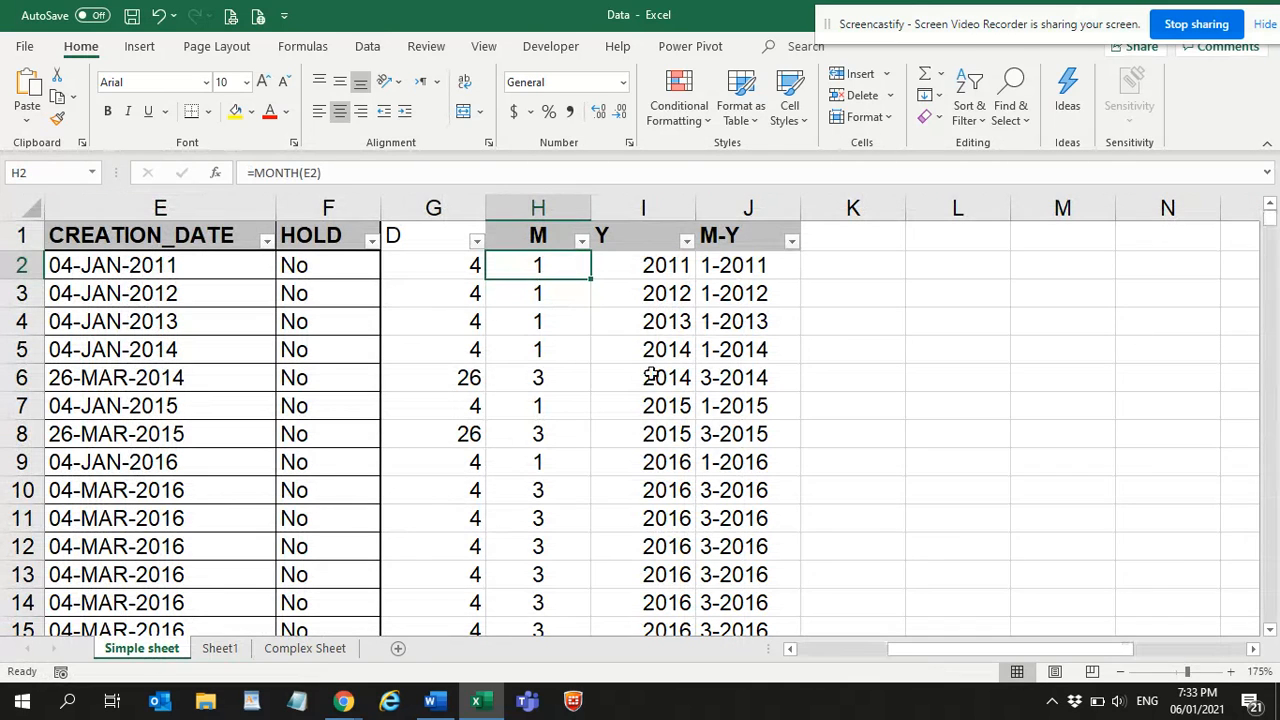
pyautogui.click(538, 226)
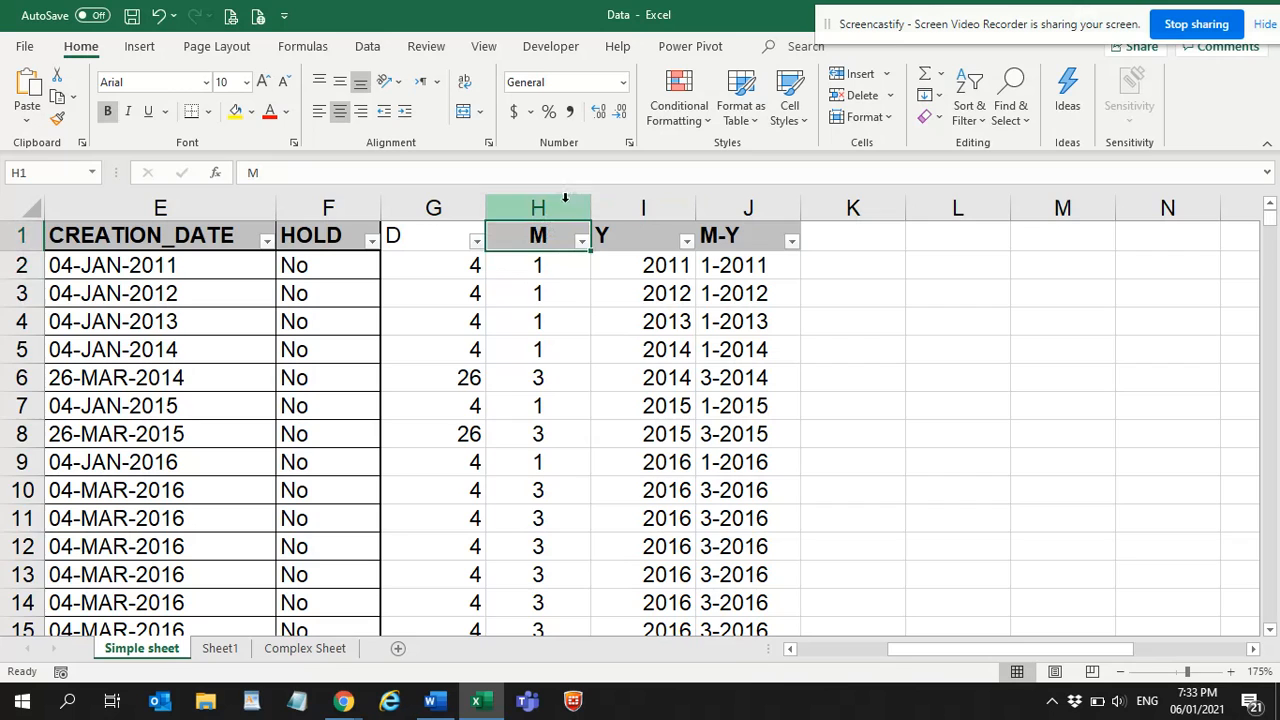
pyautogui.click(558, 202)
pyautogui.rightClick(558, 202)
pyautogui.click(619, 366)
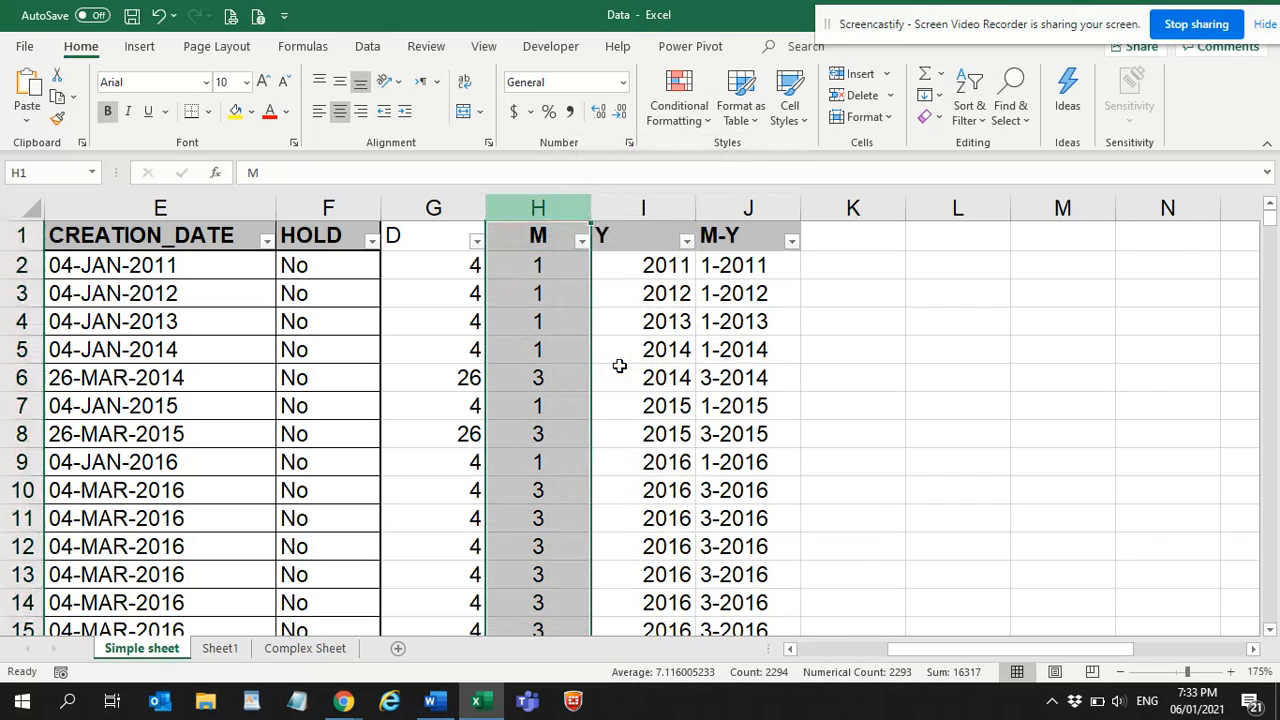
pyautogui.hotkey('ctrl', 'z')
# Step: Insert a blank column between the M and Y columns
pyautogui.click(650, 208)
pyautogui.rightClick(643, 209)
pyautogui.click(673, 364)
# Step: Enter an XLOOKUP formula in I2 that finds H2 in Sheet1!$B$3:$B$14 and returns the month name from Sheet1!$C$3:$C$14
pyautogui.click(651, 266)
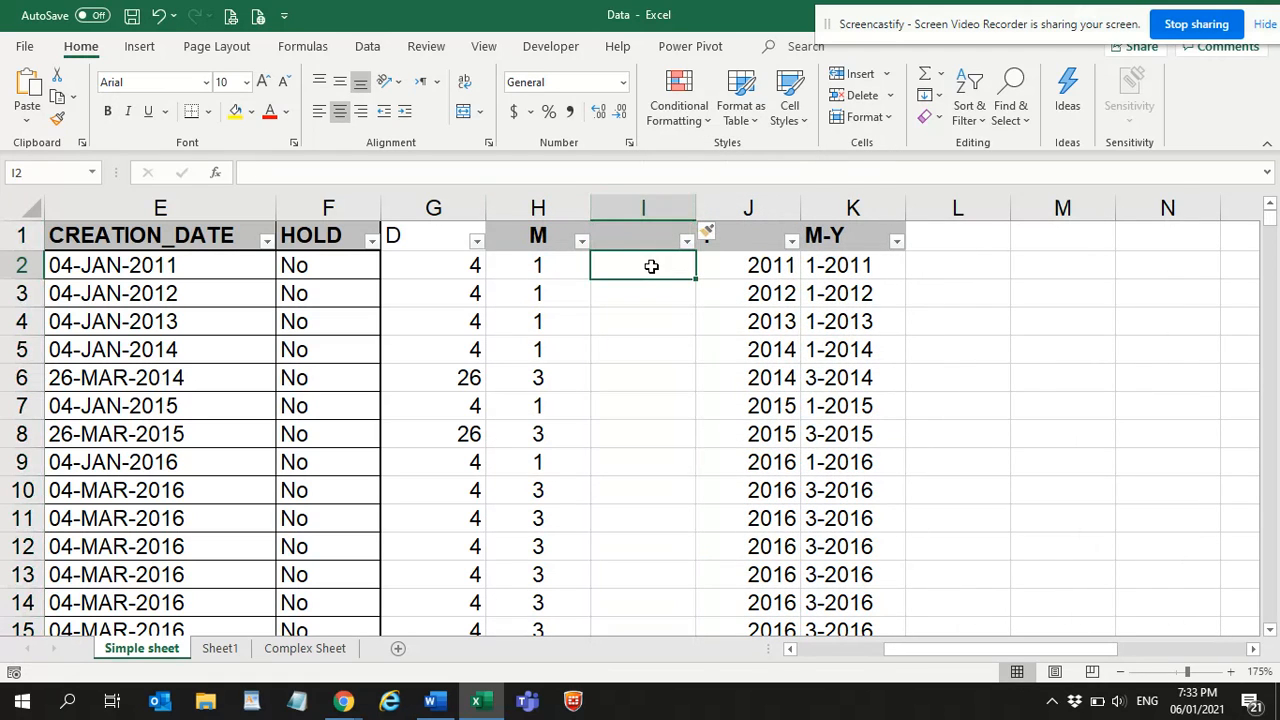
pyautogui.write('=')
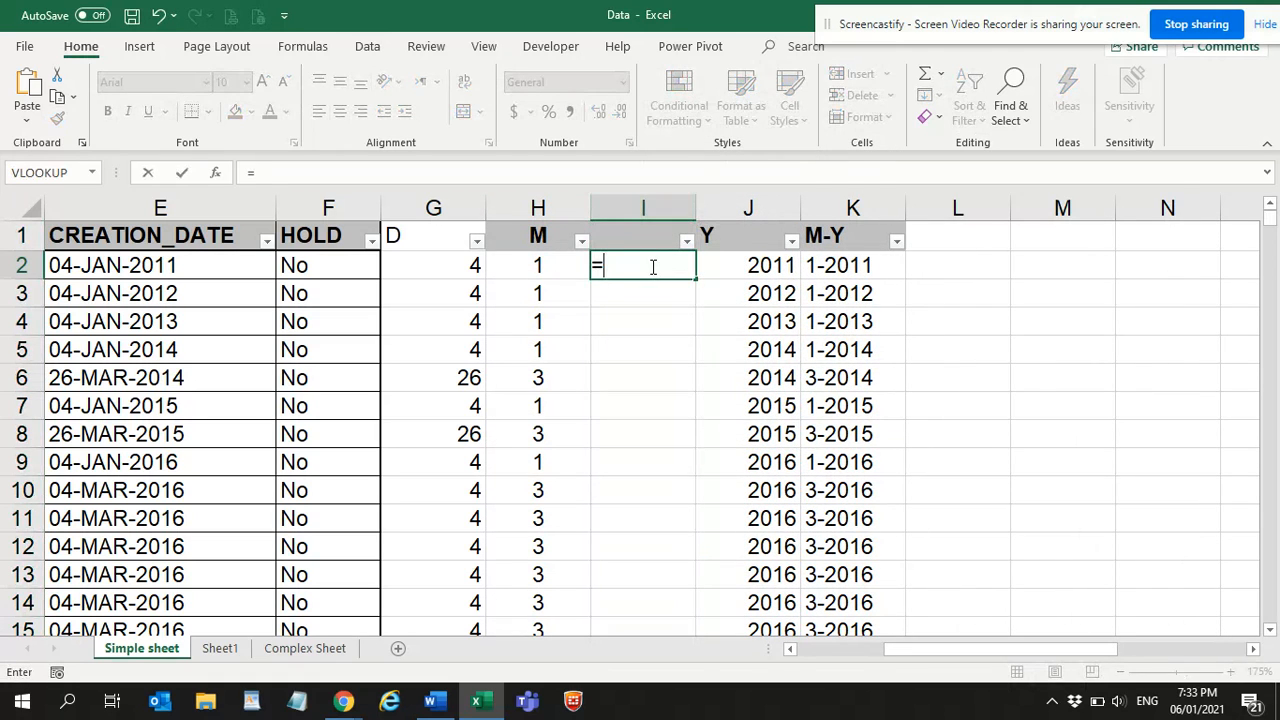
pyautogui.write('Xlookup(')
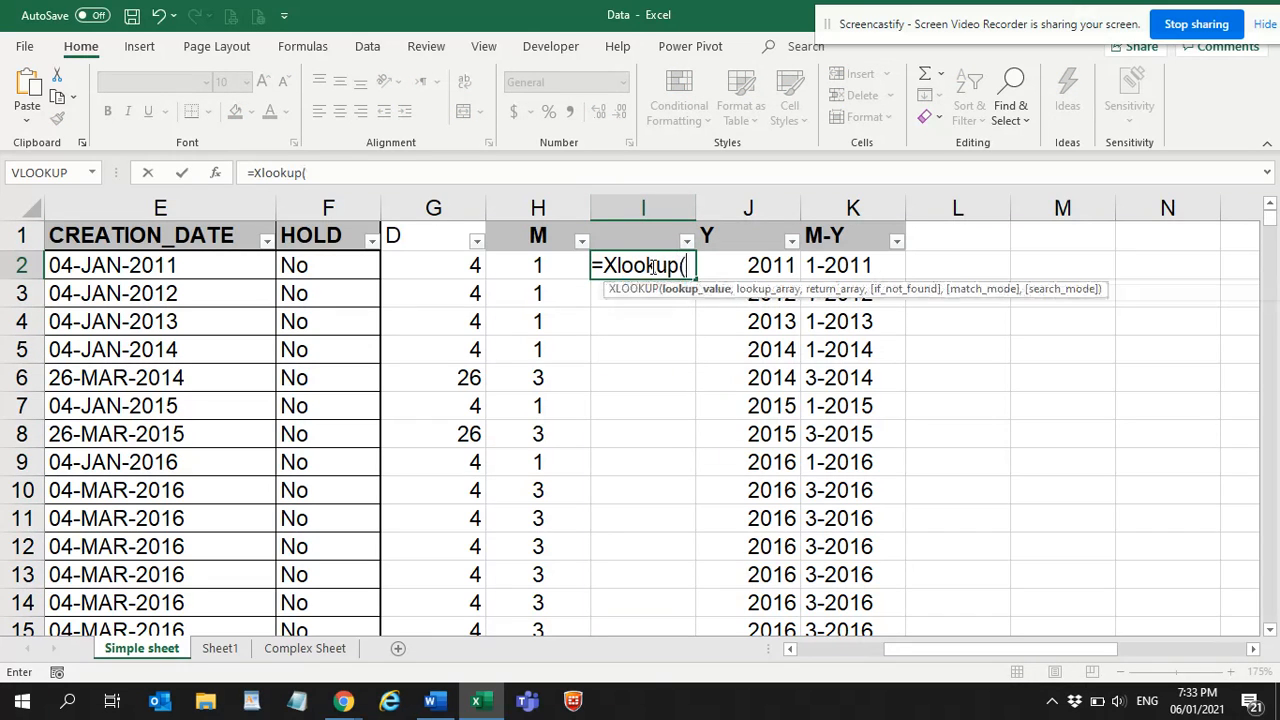
pyautogui.click(564, 265)
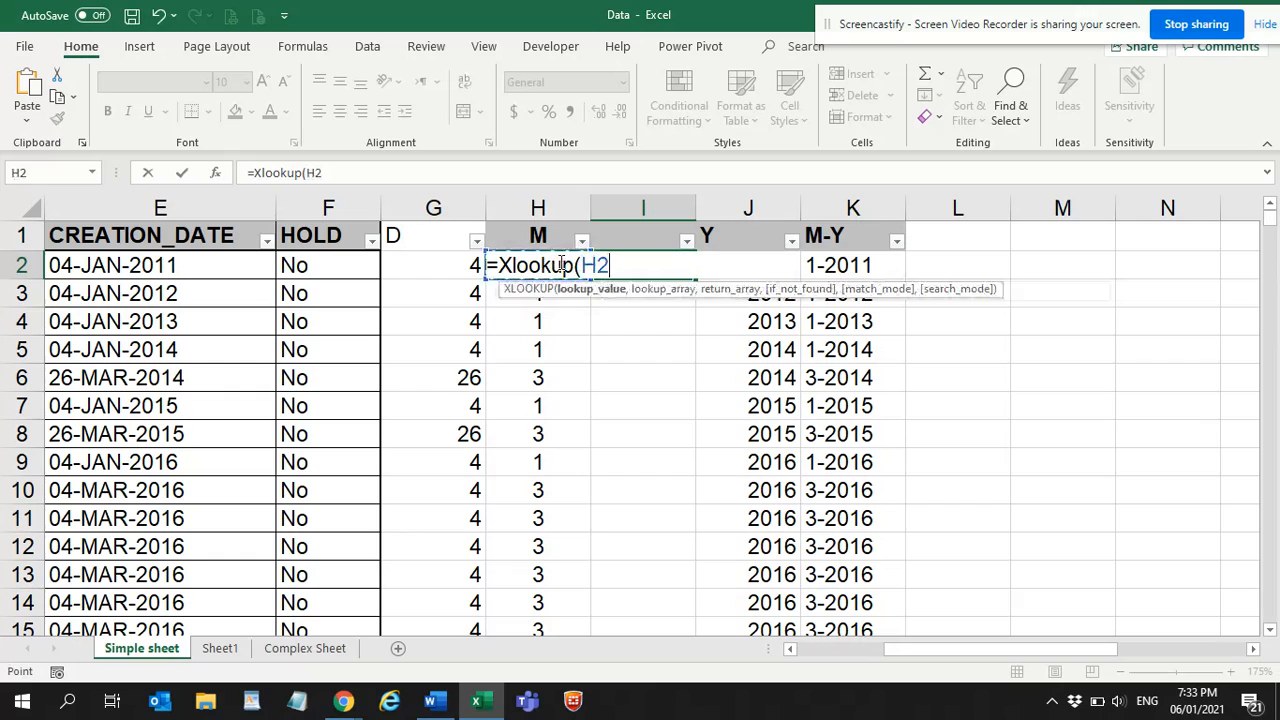
pyautogui.write(',')
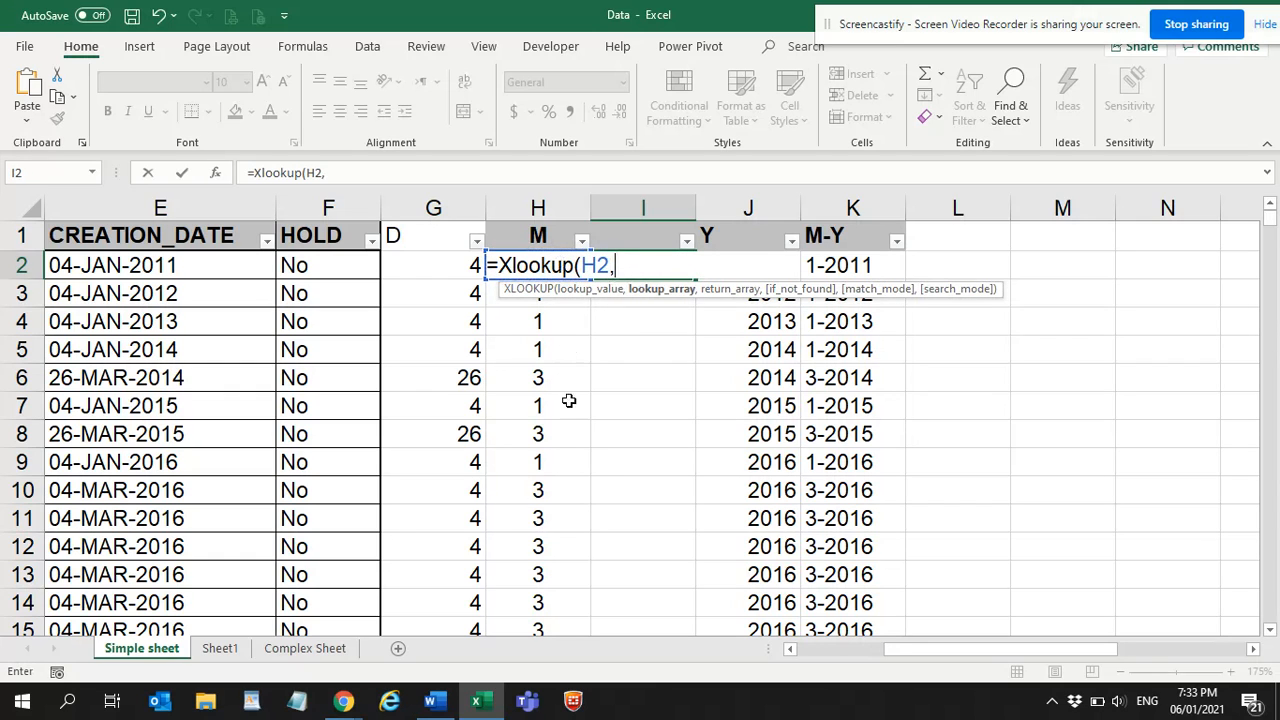
pyautogui.click(220, 648)
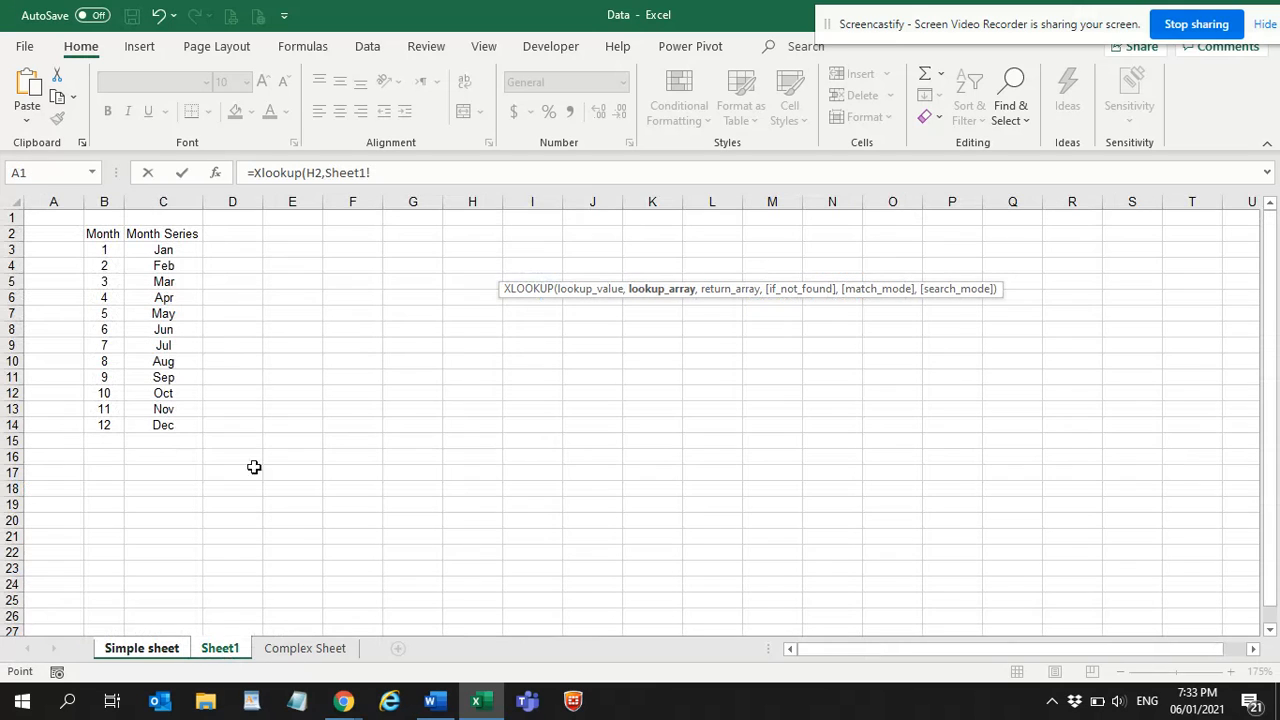
pyautogui.moveTo(109, 251); pyautogui.dragTo(102, 421)
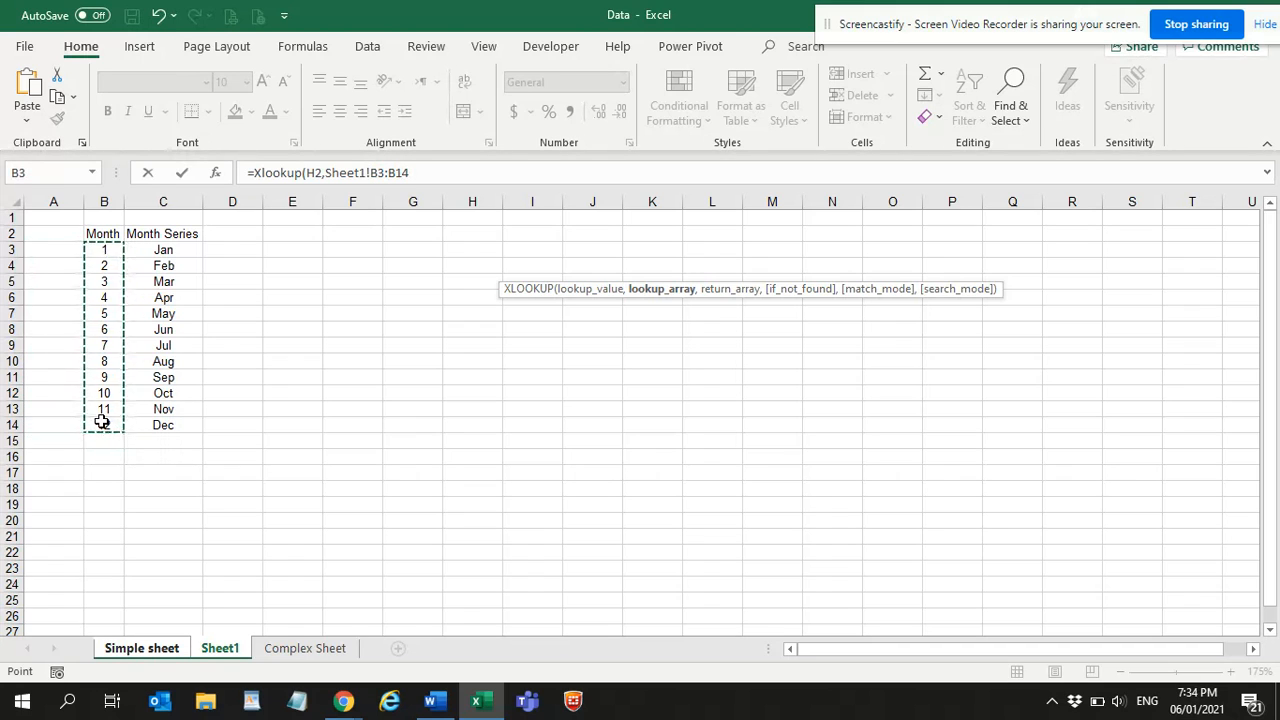
pyautogui.press('F4')
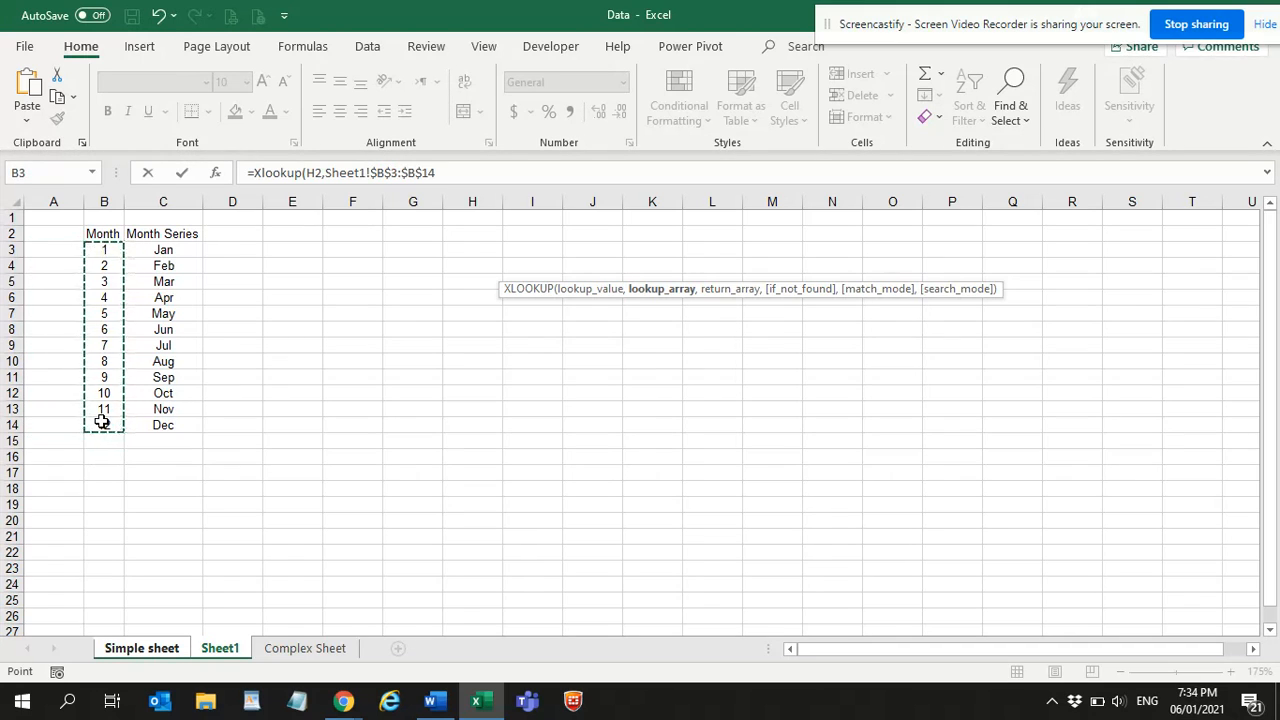
pyautogui.write(',')
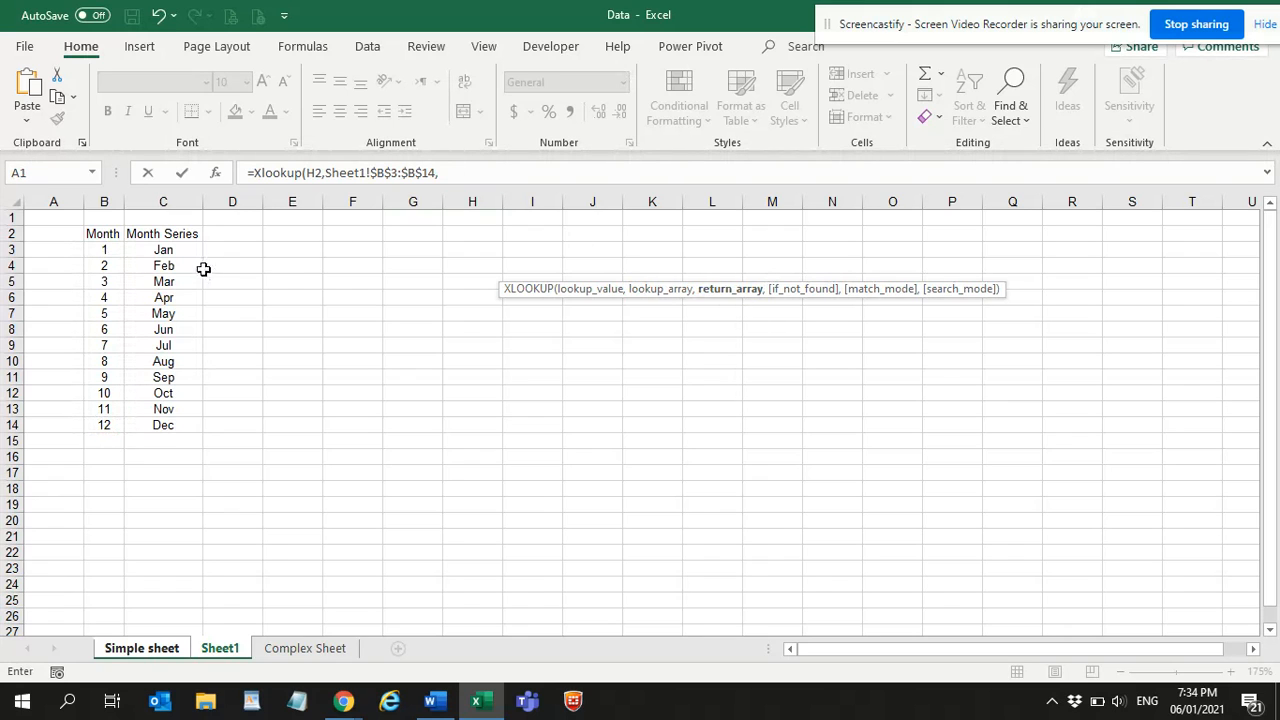
pyautogui.moveTo(185, 255); pyautogui.dragTo(173, 420)
pyautogui.press('F4')
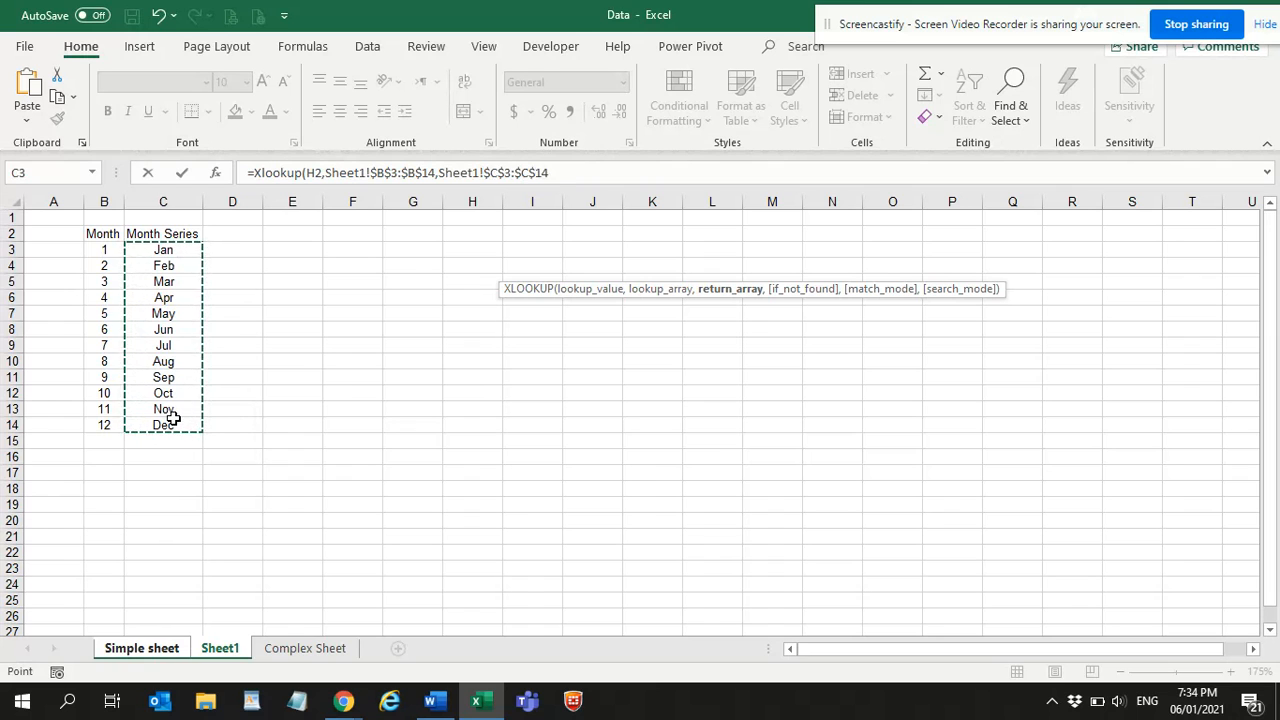
pyautogui.press('Return')
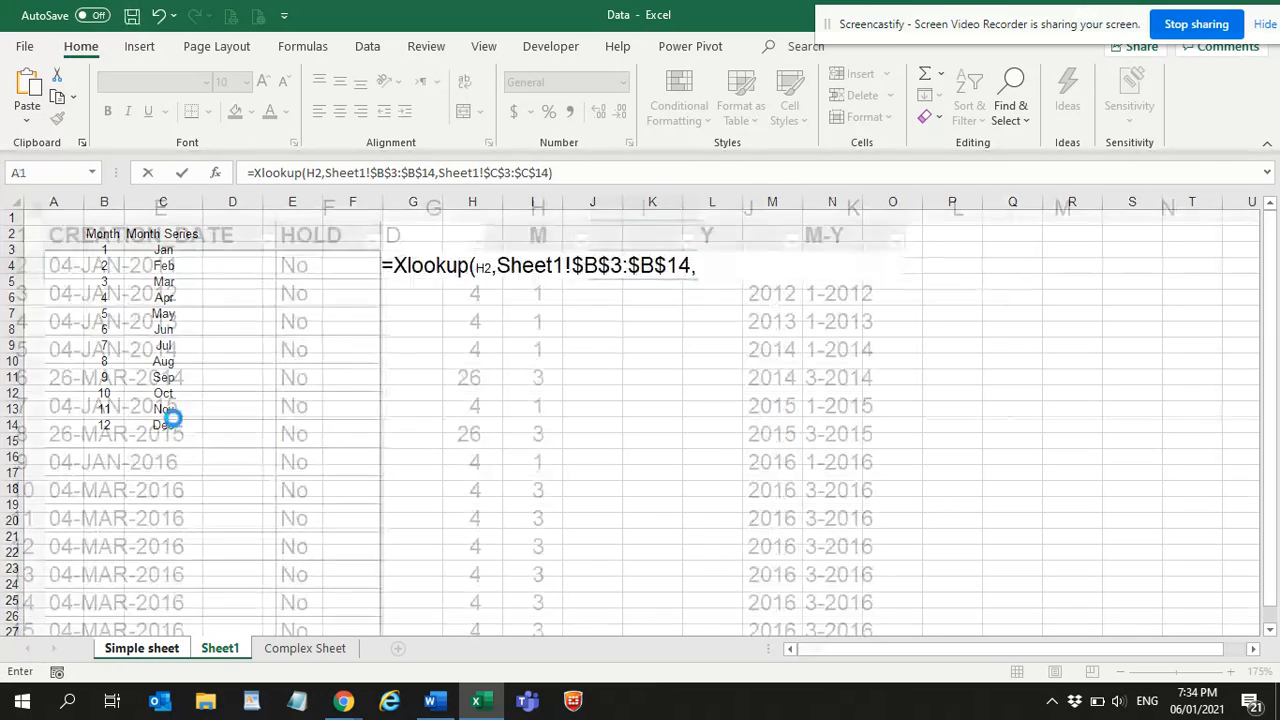
# Step: Fill the XLOOKUP formula from I2 down to the end of the data in column I
pyautogui.click(661, 262)
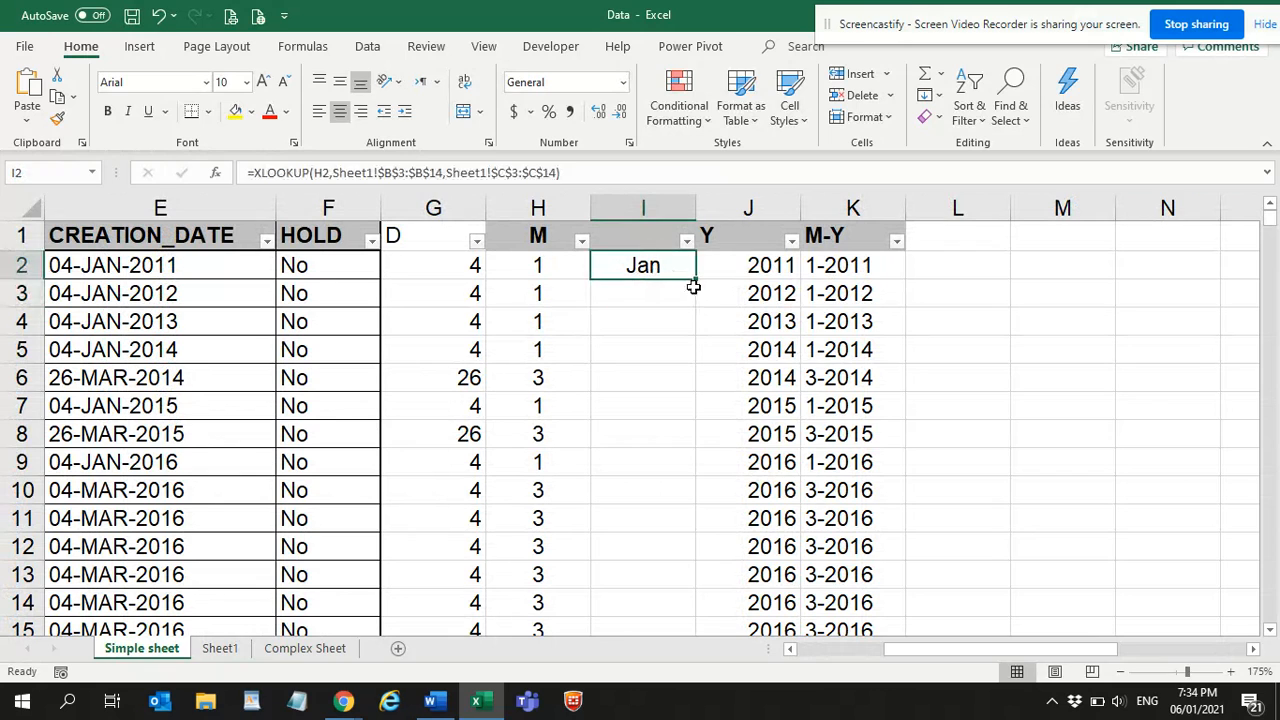
pyautogui.doubleClick(694, 285)
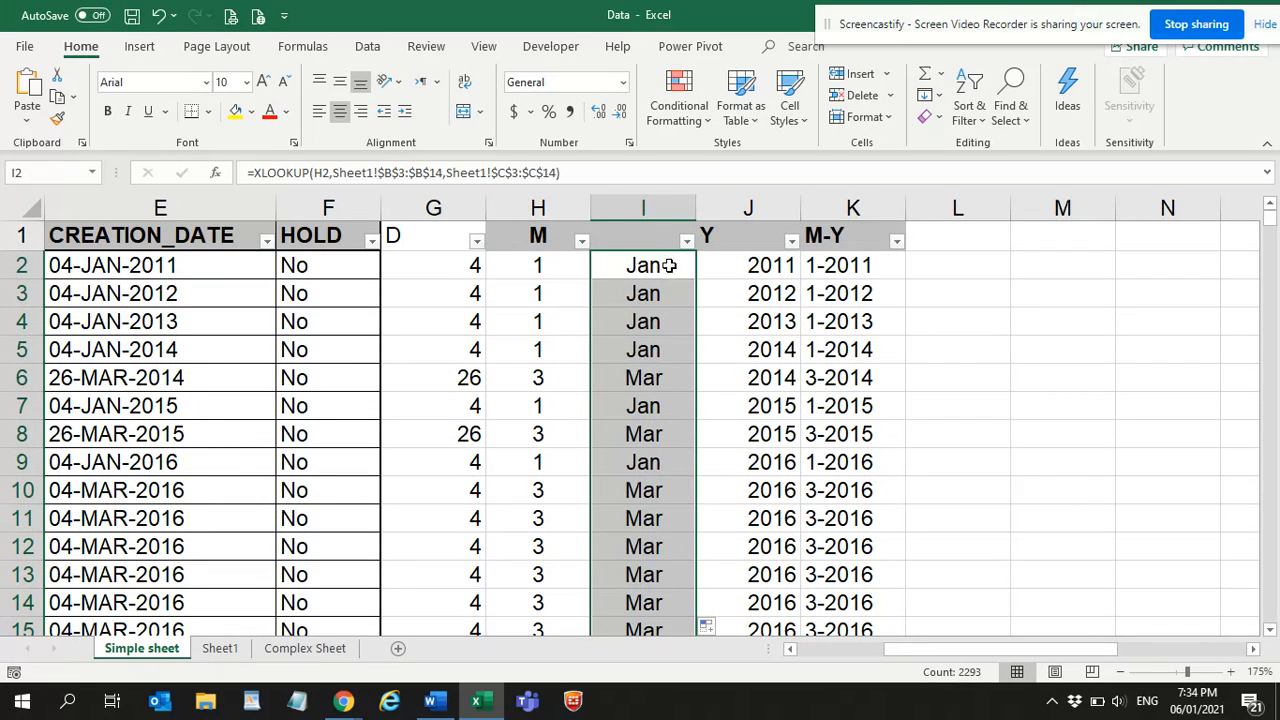
pyautogui.keyDown('ctrl'); pyautogui.scroll(-3, 672, 276); pyautogui.keyUp('ctrl')
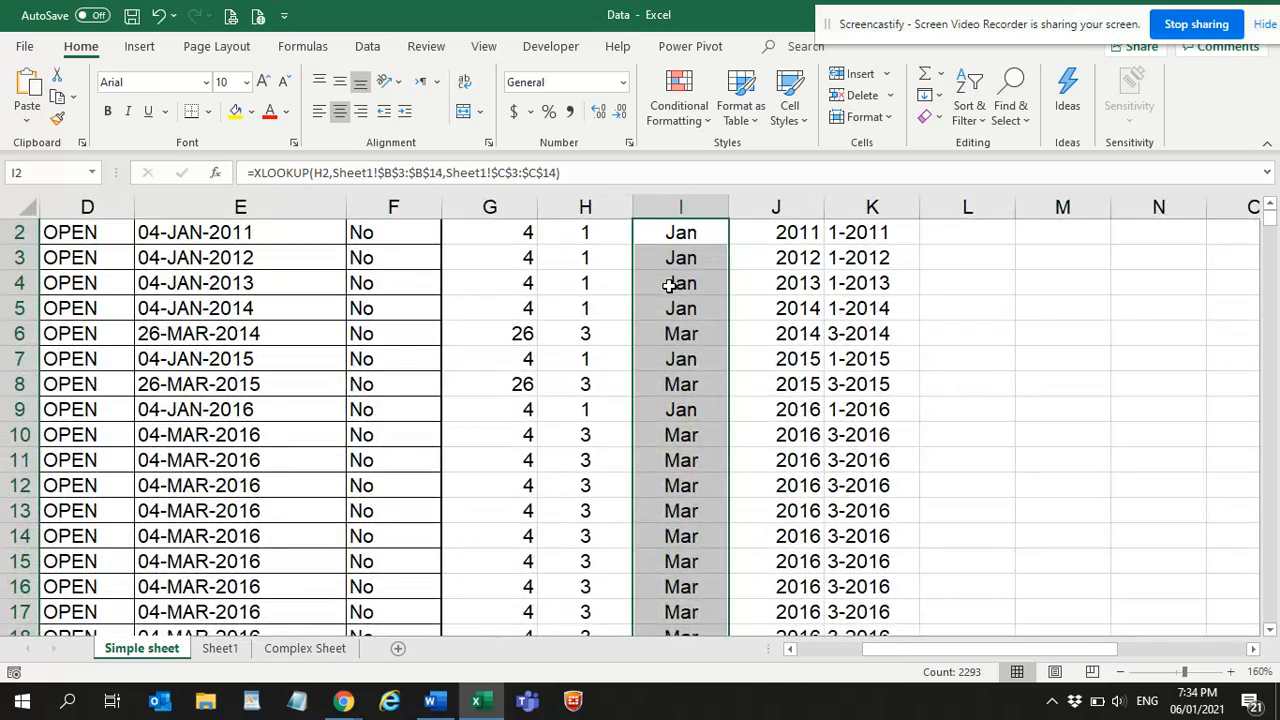
# Step: Change the M-Y formula in K2 to =I2&"-"&J2 and fill it down column K
pyautogui.click(767, 226)
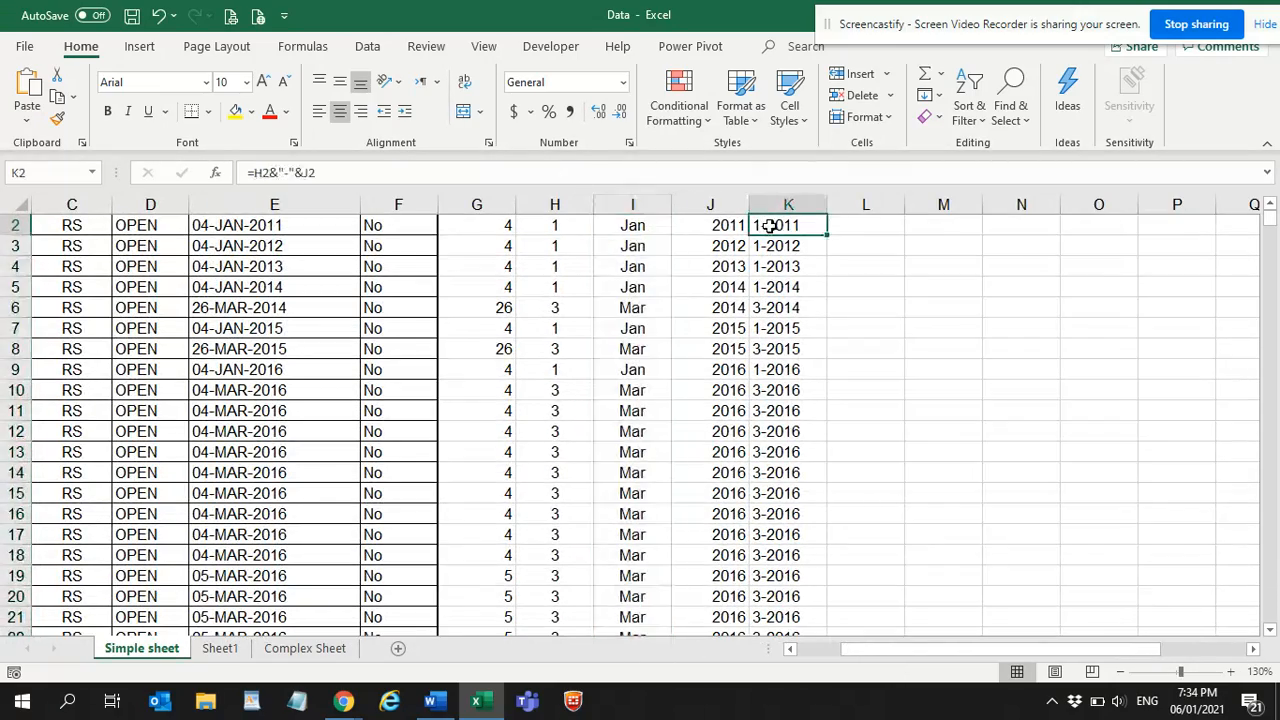
pyautogui.scroll(1, 767, 226)
pyautogui.doubleClick(785, 247)
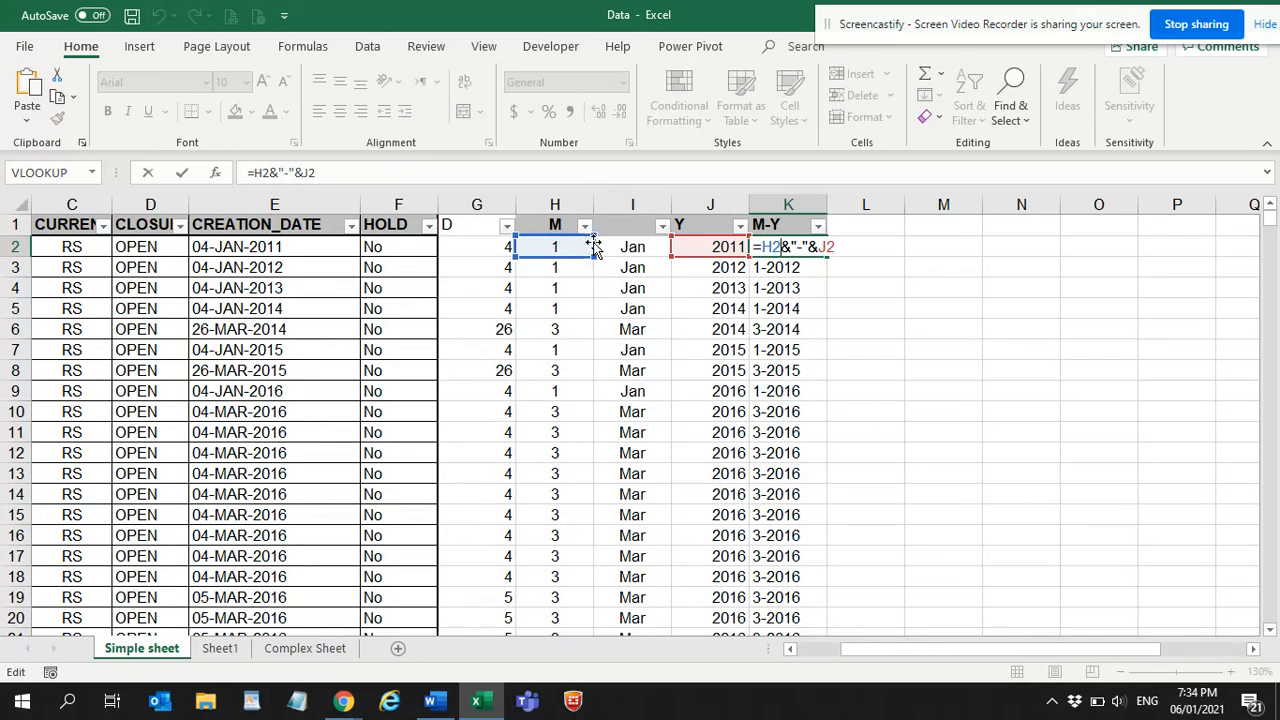
pyautogui.moveTo(594, 252); pyautogui.dragTo(624, 247)
pyautogui.press('Return')
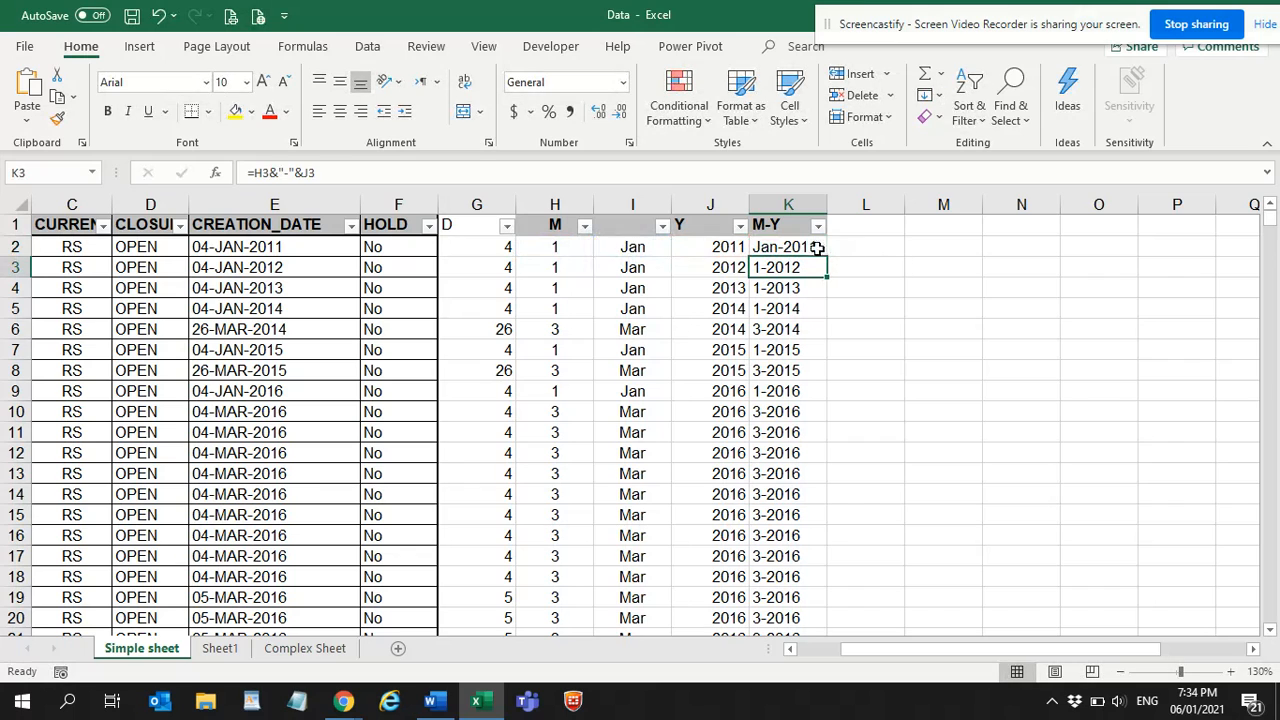
pyautogui.click(822, 248)
pyautogui.doubleClick(824, 257)
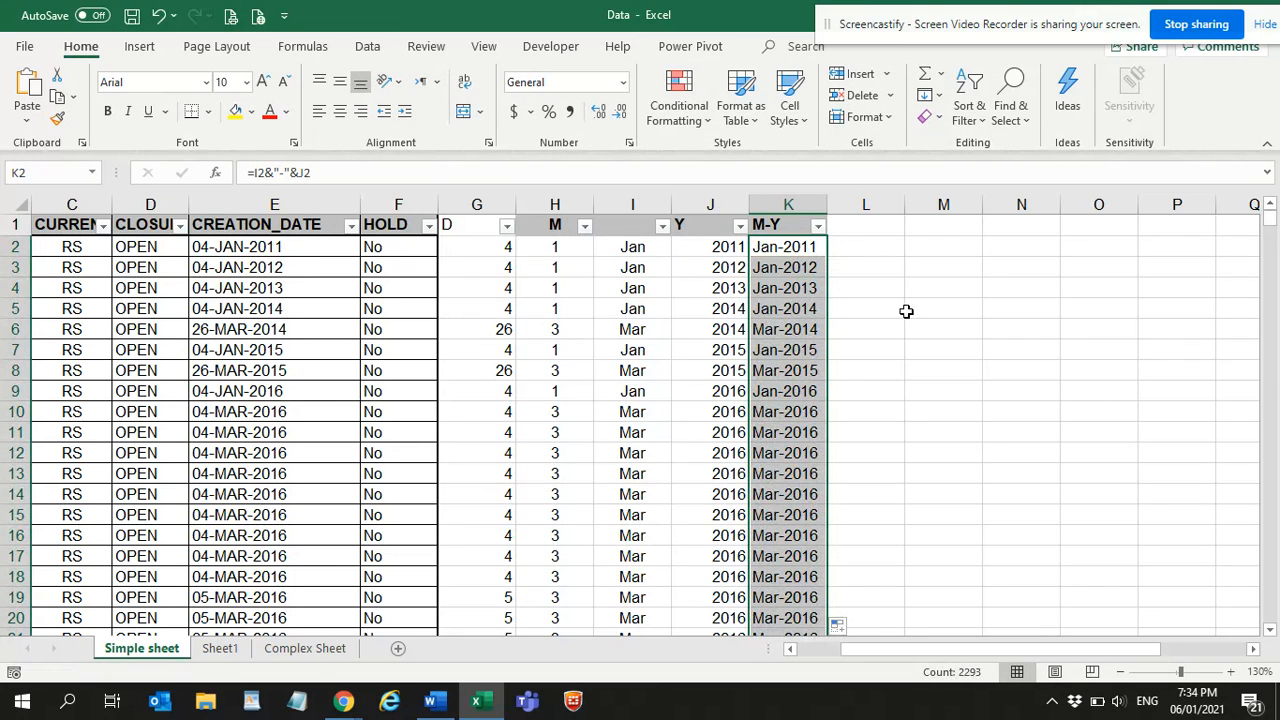
# Step: Review the XLOOKUP formula in I2, check the technical way listed in the Word document, and return to Excel
pyautogui.click(512, 251)
pyautogui.click(596, 249)
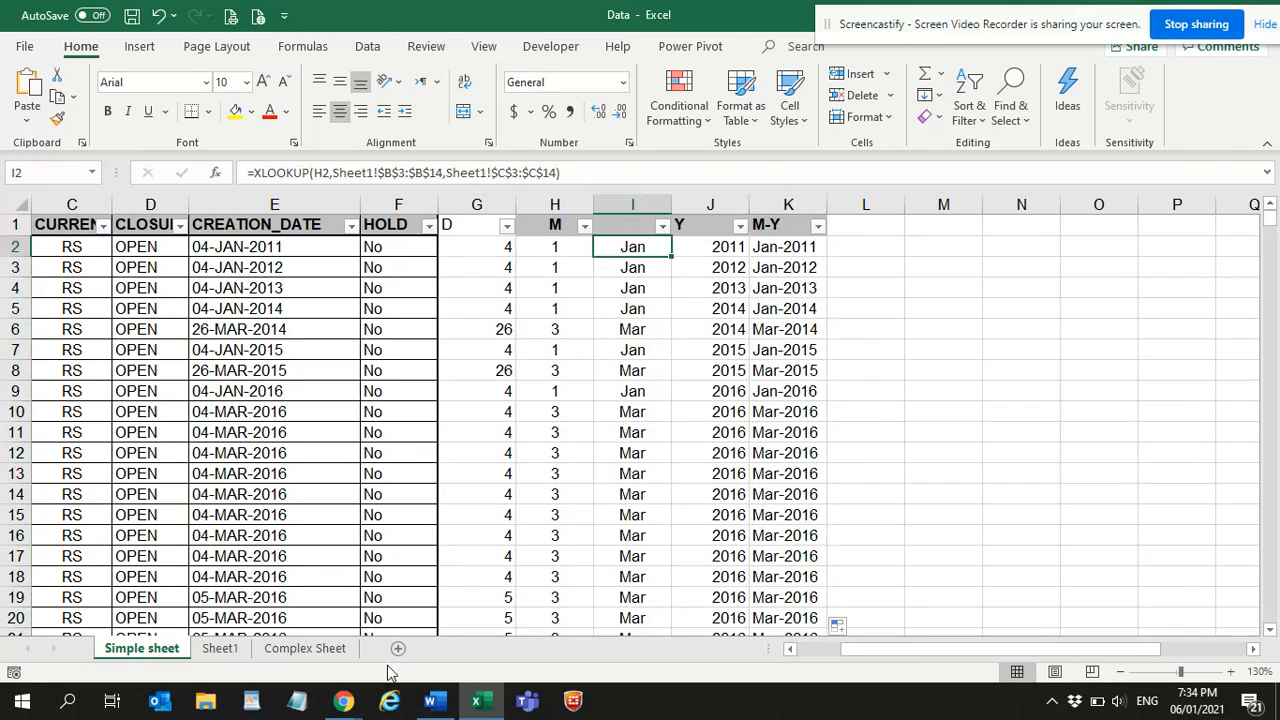
pyautogui.click(448, 708)
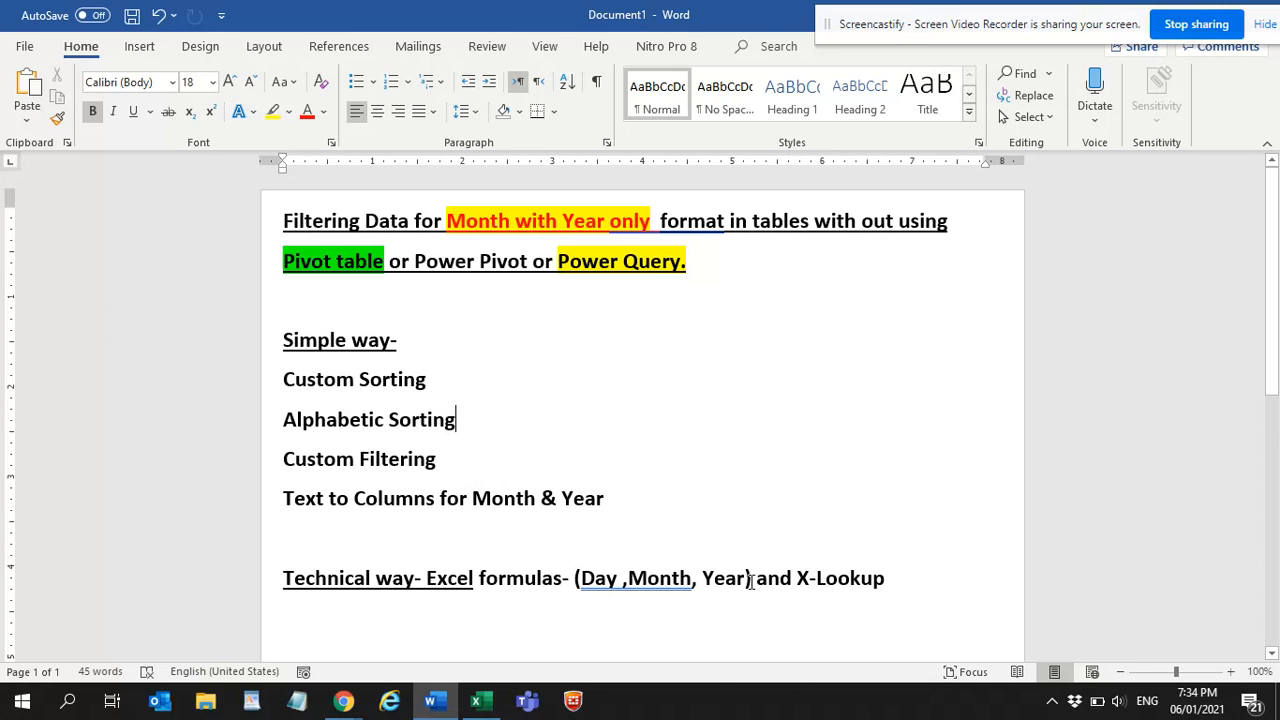
pyautogui.click(478, 700)
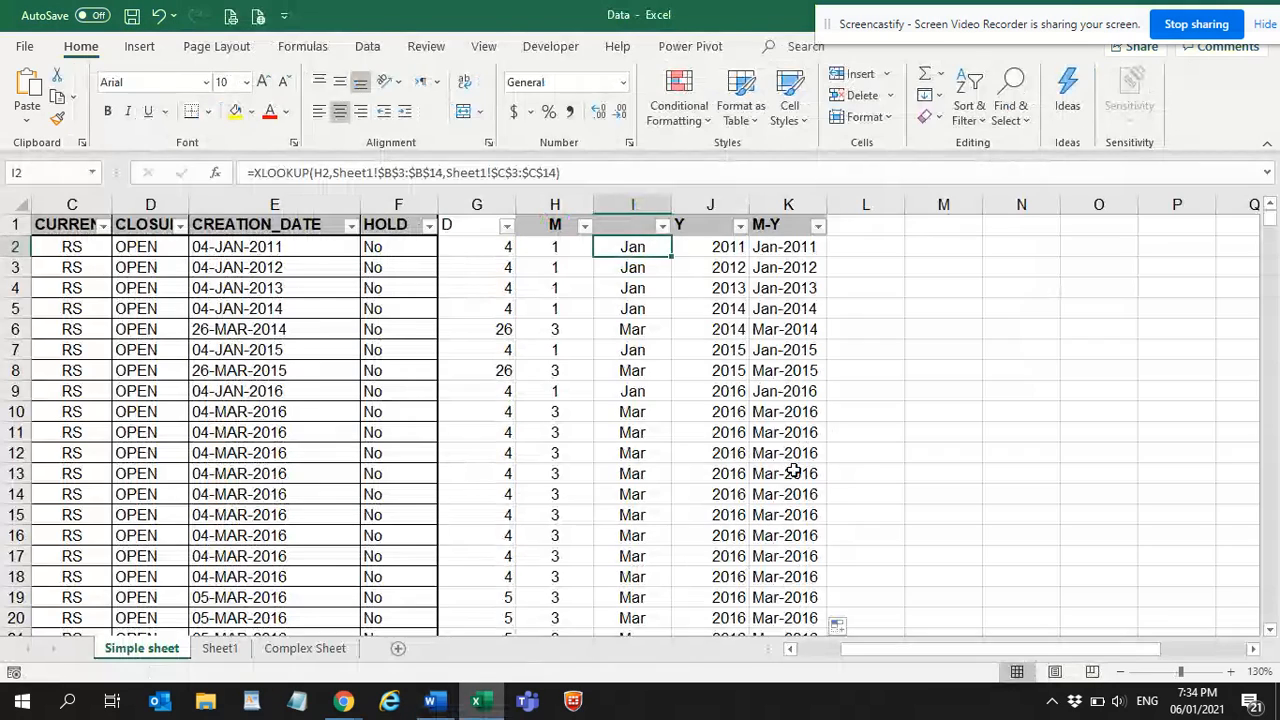
# Step: Look through the filter values of the M-Y and Y columns, leaving all of them selected
pyautogui.click(819, 226)
pyautogui.scroll(-8, 697, 443)
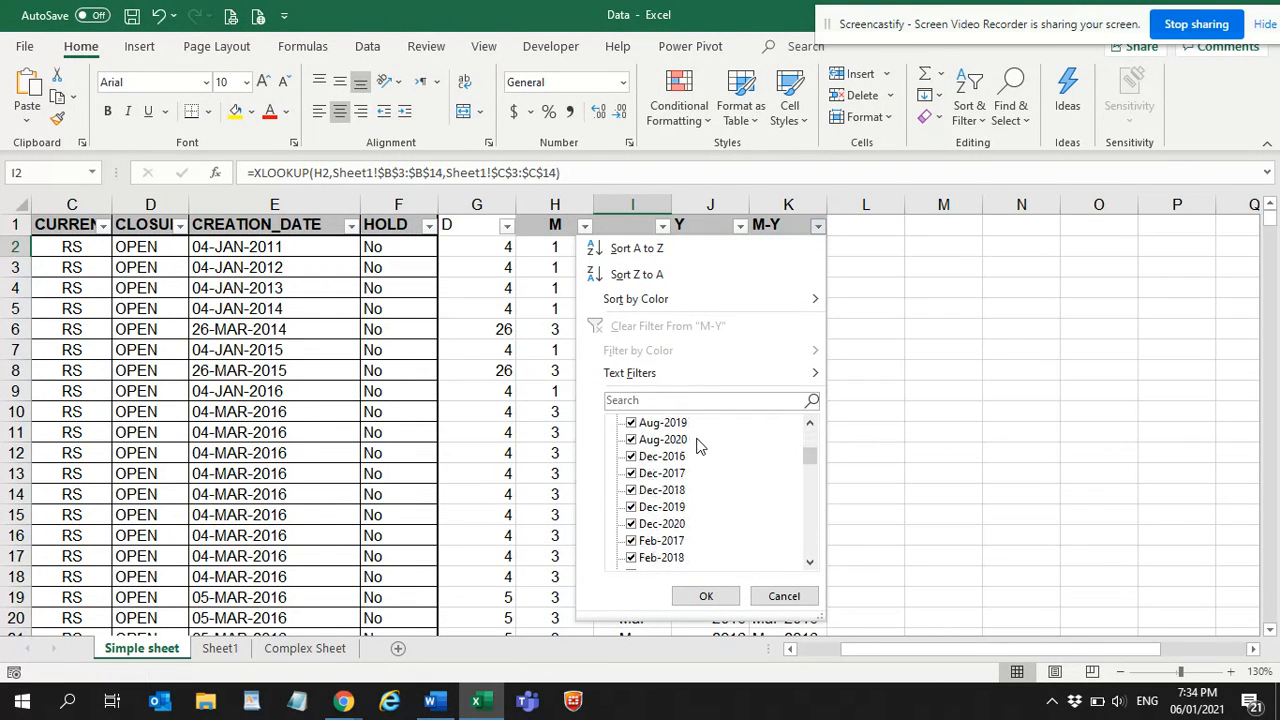
pyautogui.scroll(-9, 699, 447)
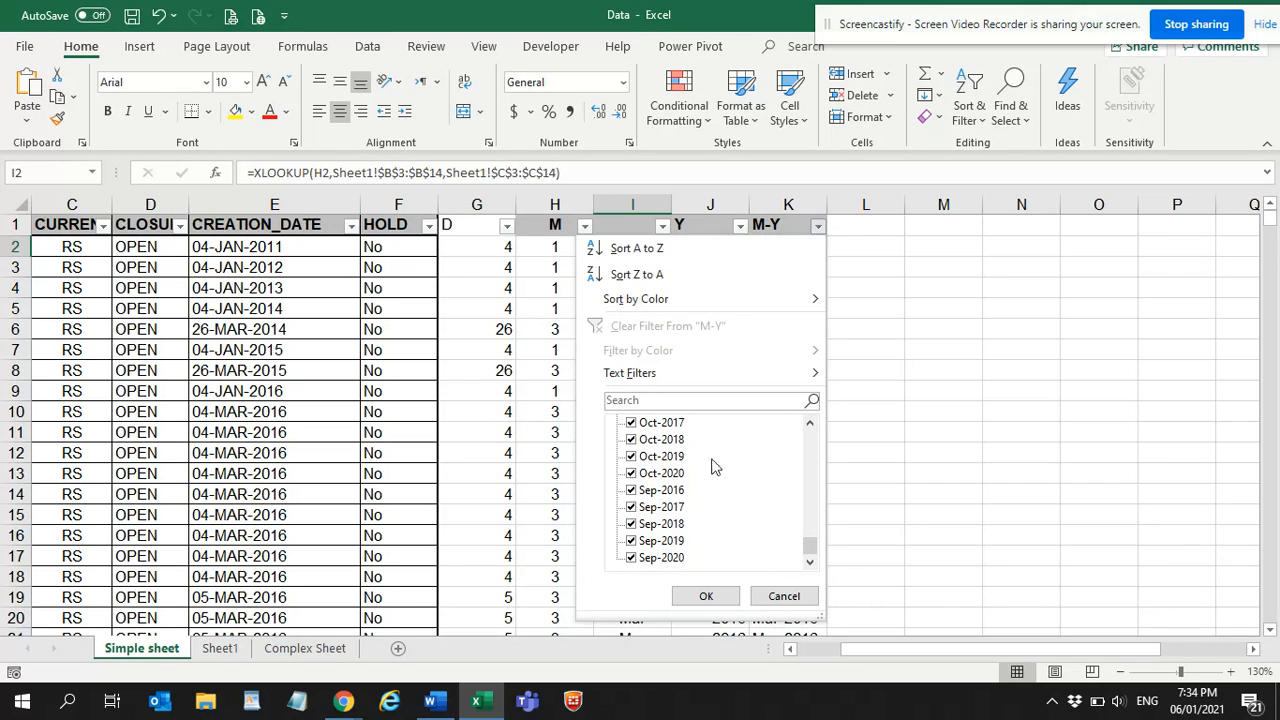
pyautogui.click(784, 595)
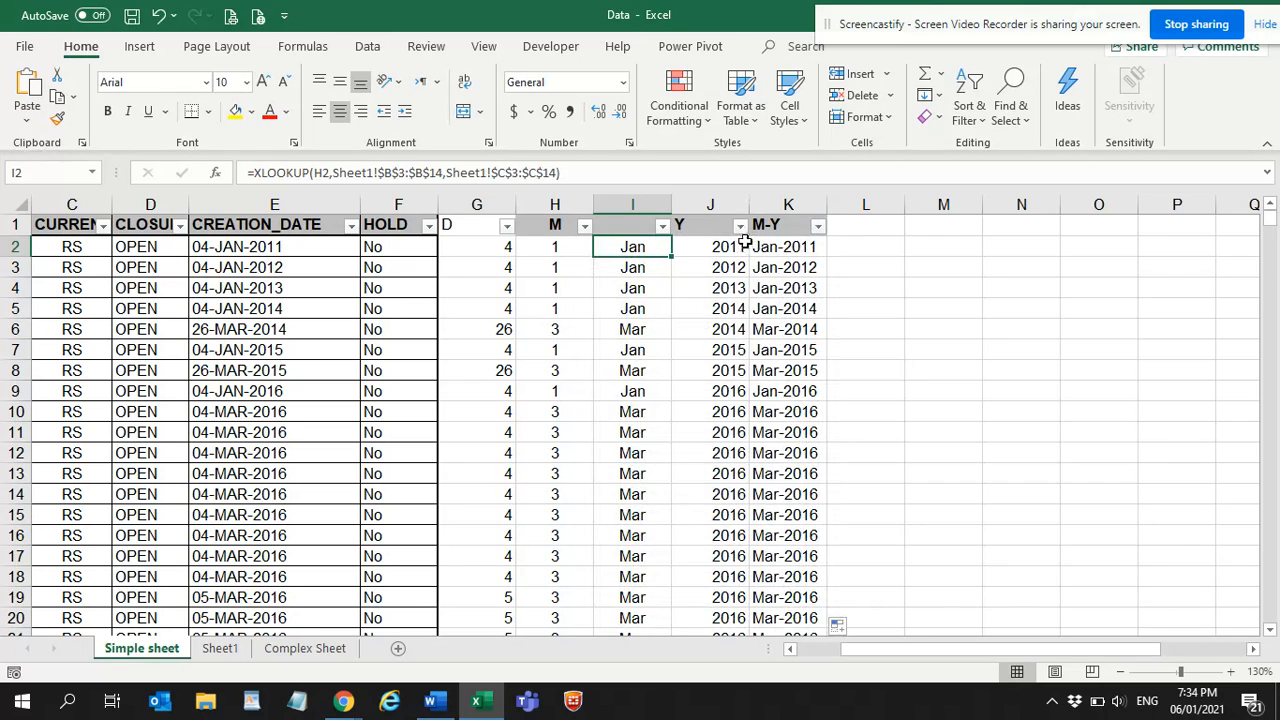
pyautogui.click(740, 226)
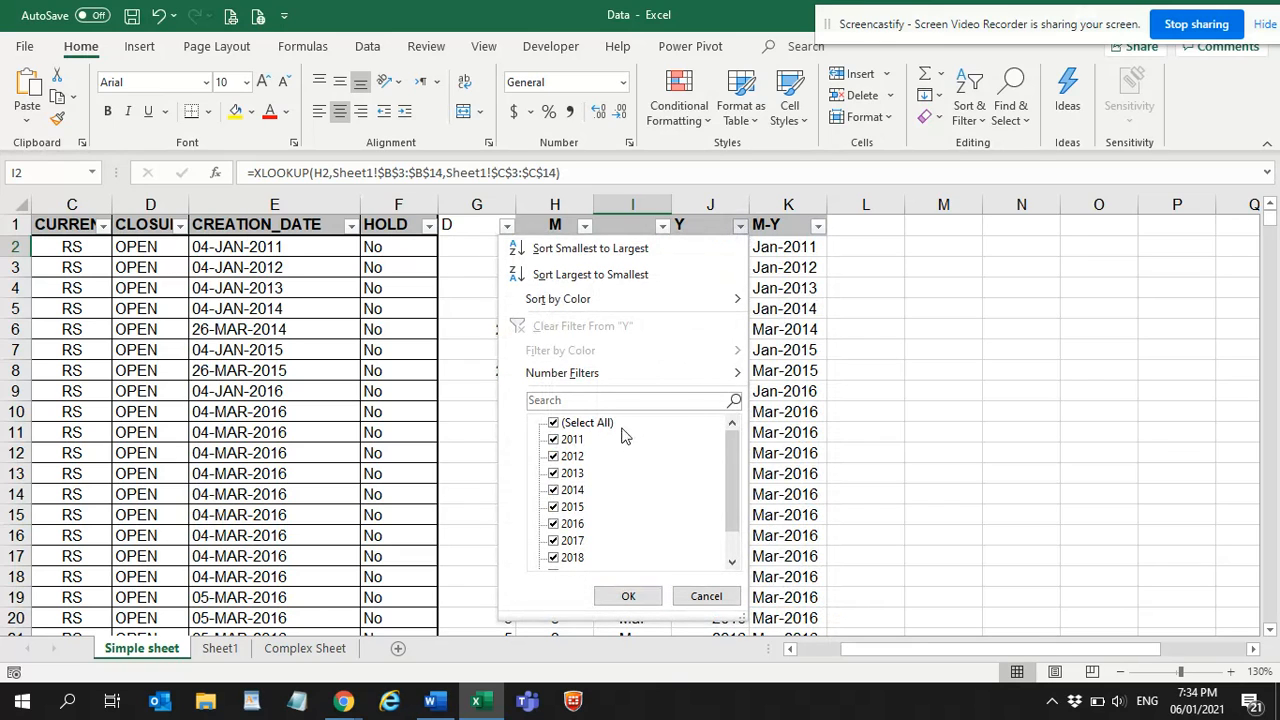
pyautogui.click(628, 595)
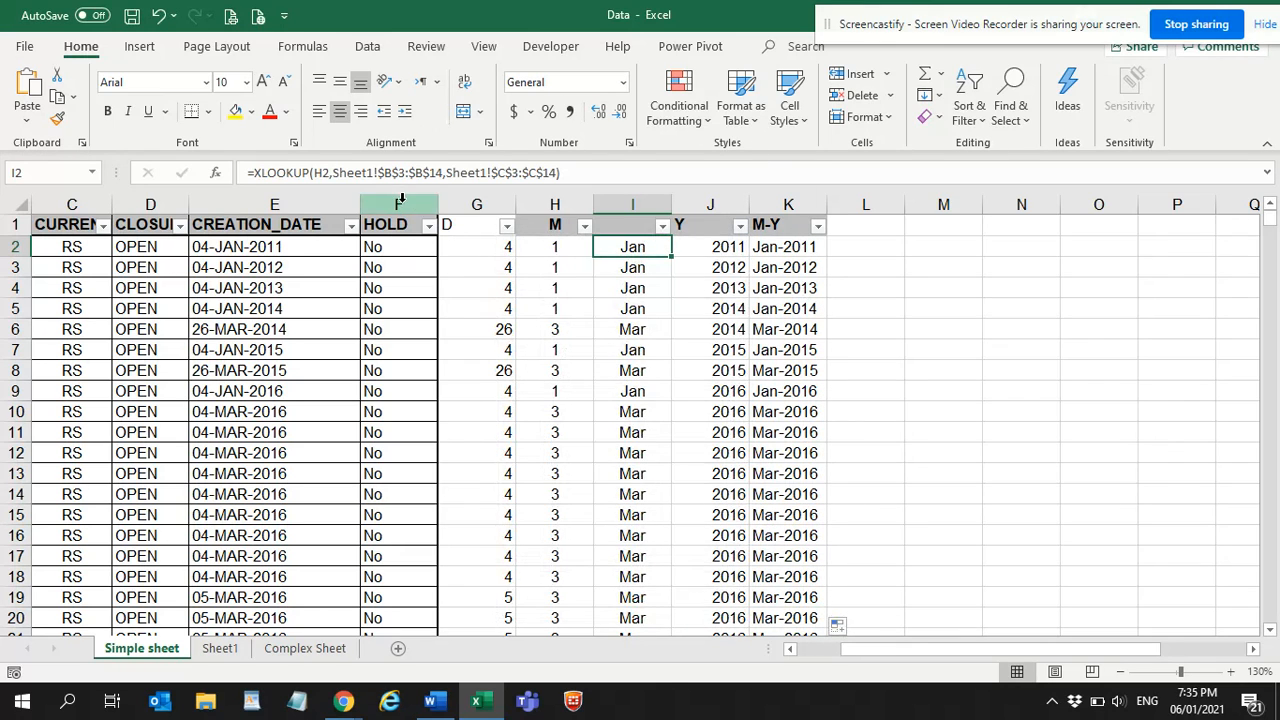
# Step: Set the data table's first sort level to column M, ordered by the custom list Jan, Feb, Mar, Apr, May, Jun
pyautogui.click(368, 46)
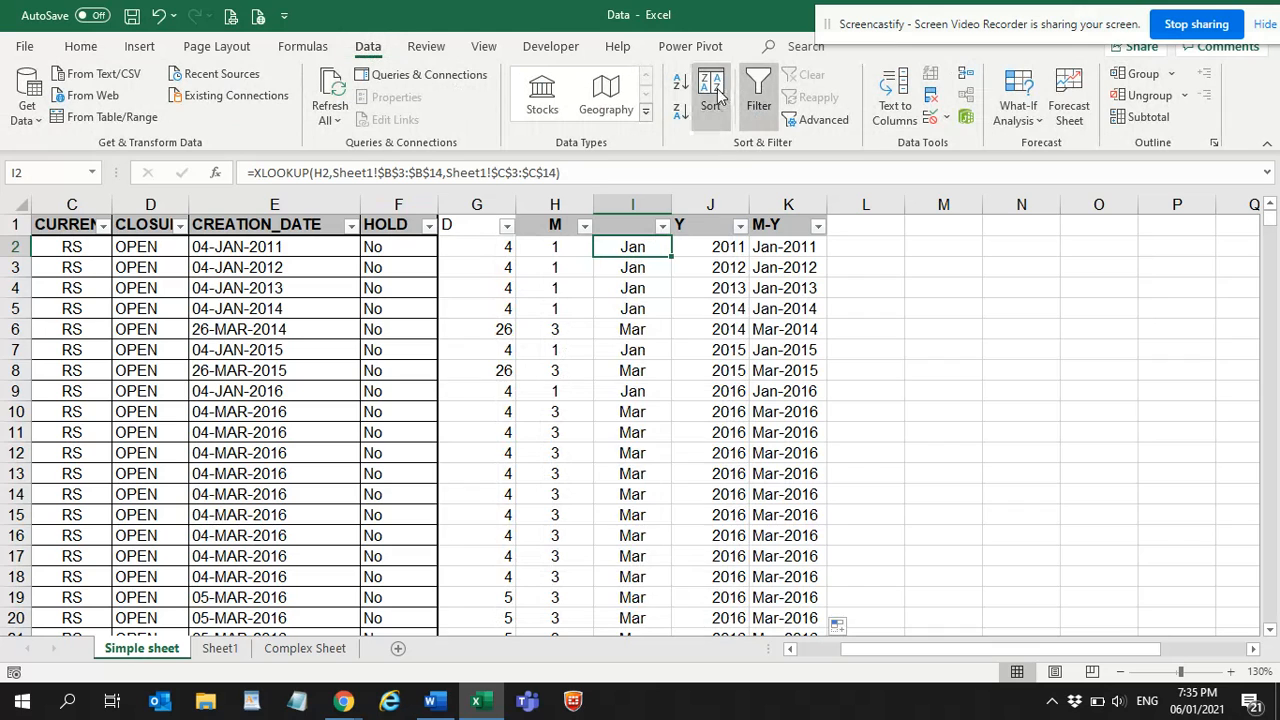
pyautogui.hotkey('ctrl', 'a')
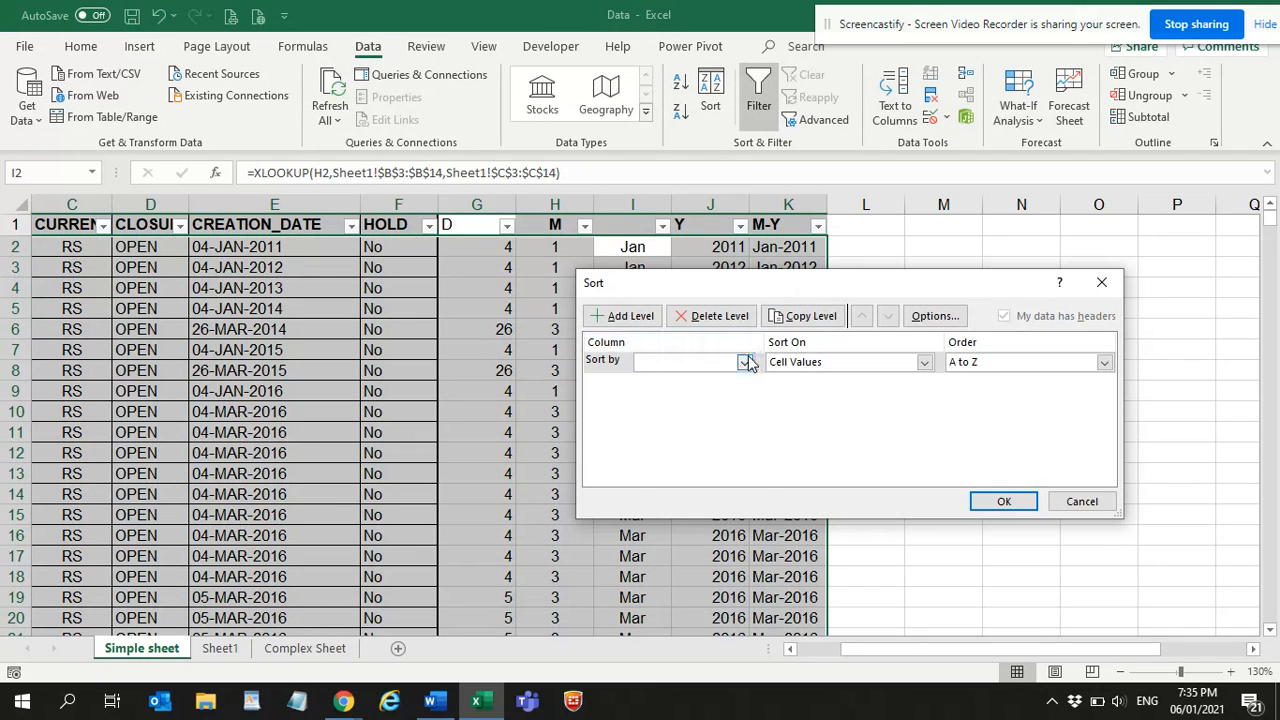
pyautogui.click(746, 362)
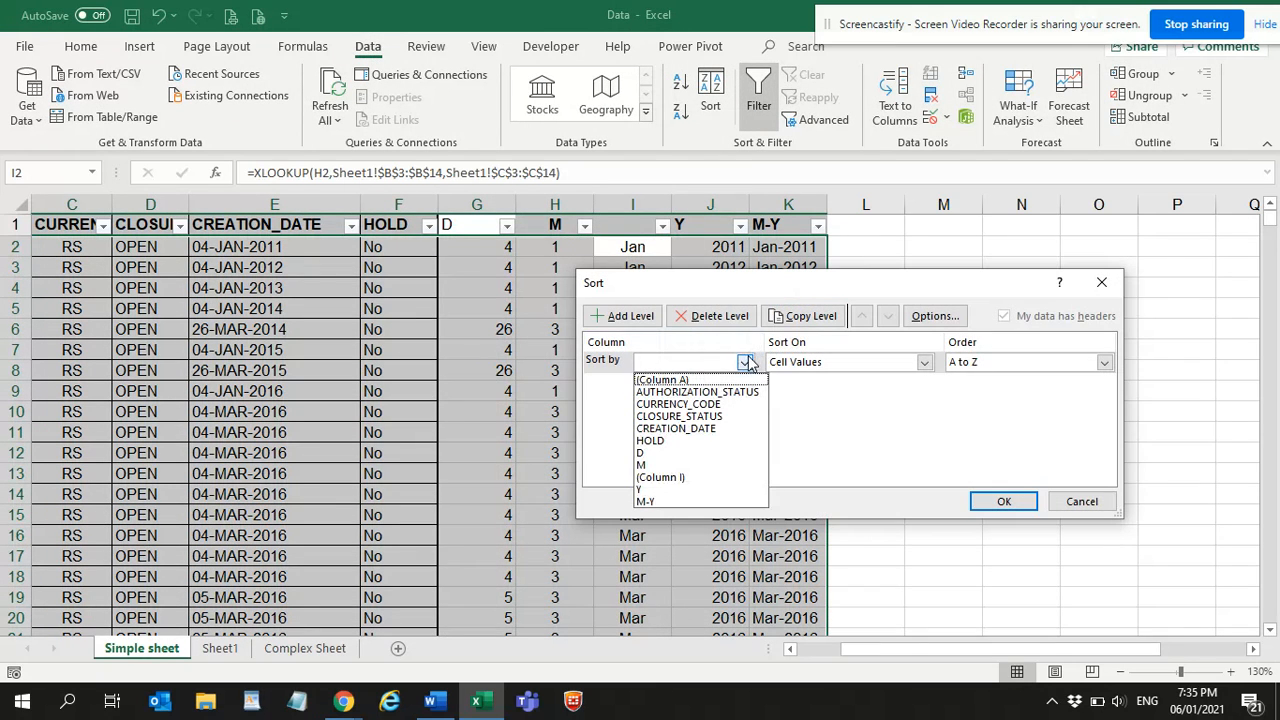
pyautogui.click(703, 465)
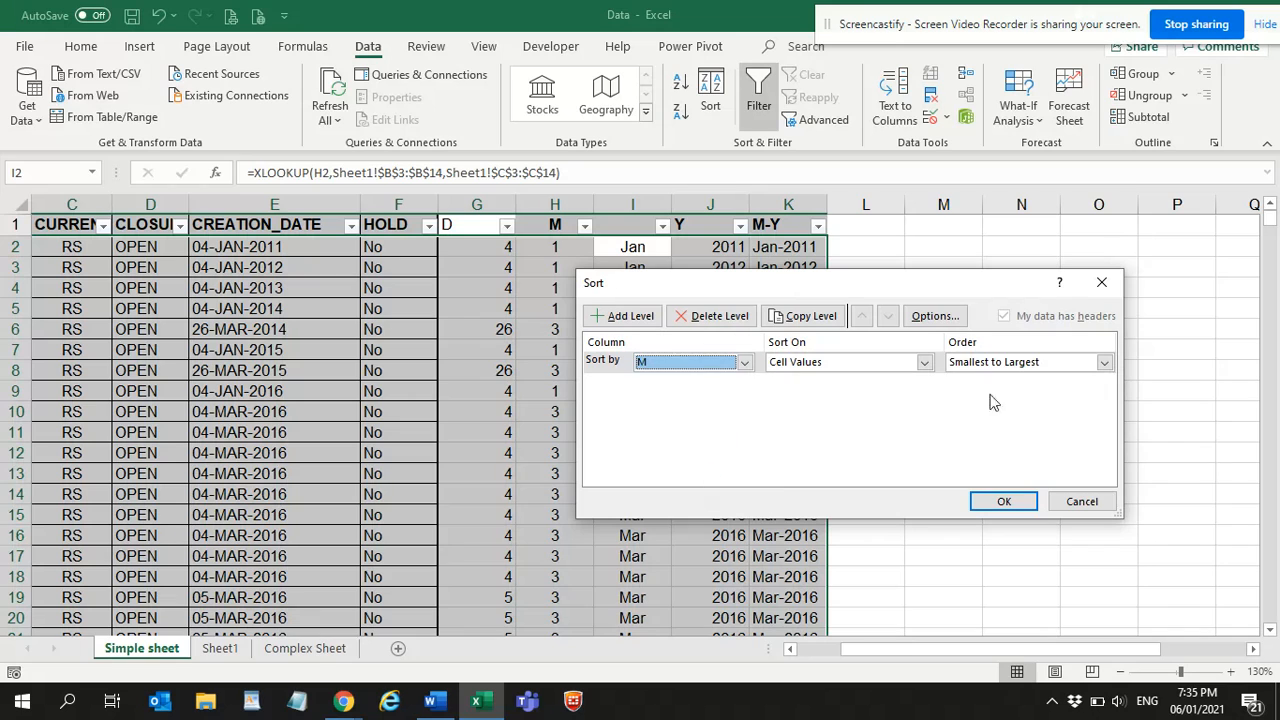
pyautogui.click(1105, 362)
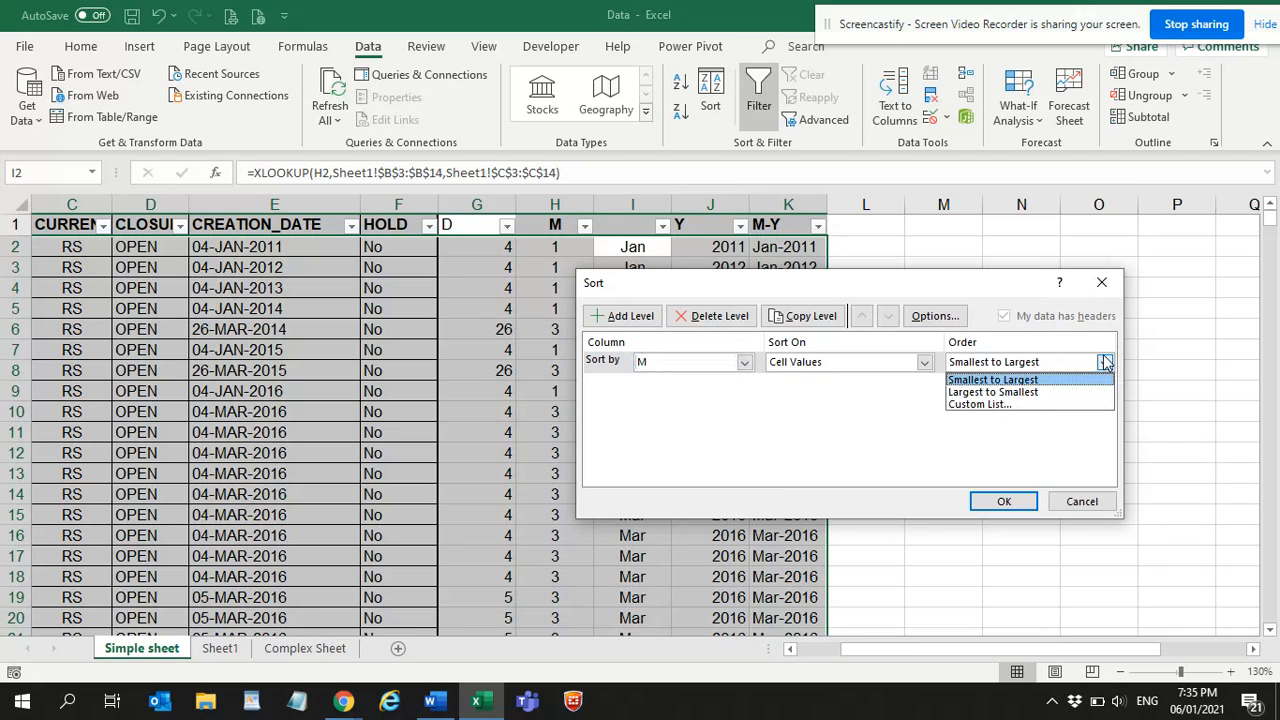
pyautogui.click(980, 404)
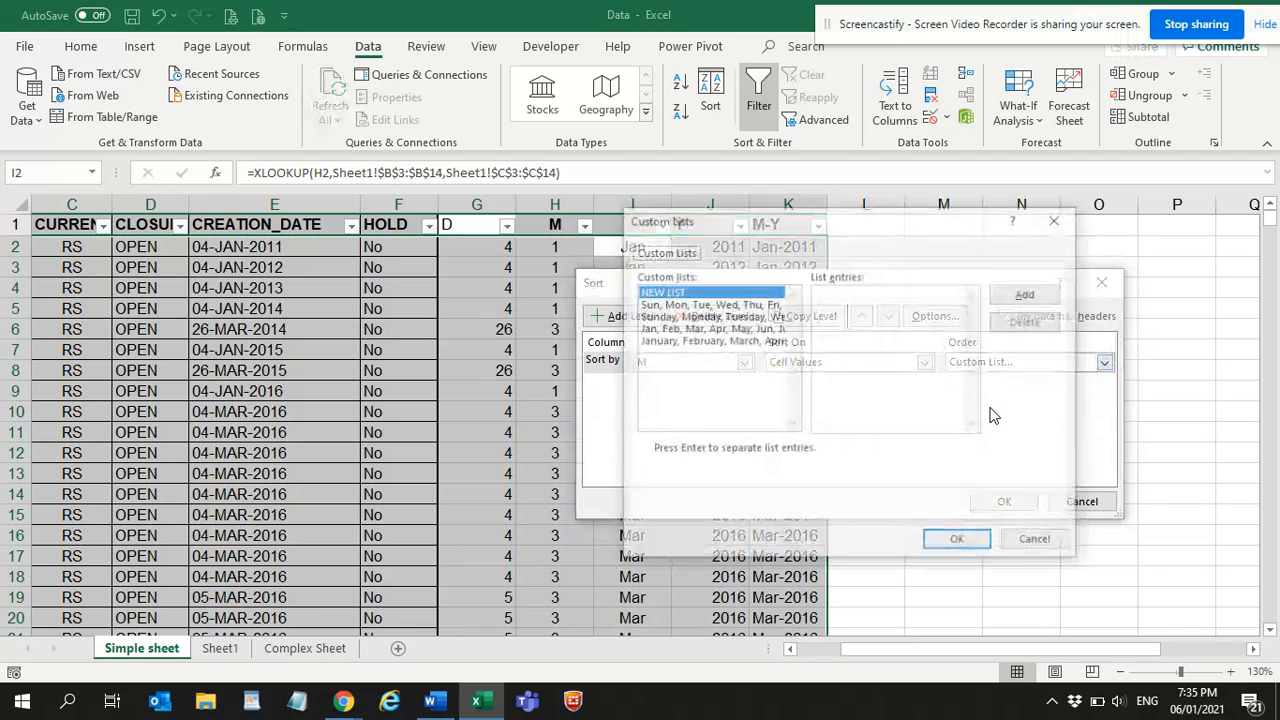
pyautogui.click(669, 330)
pyautogui.click(955, 540)
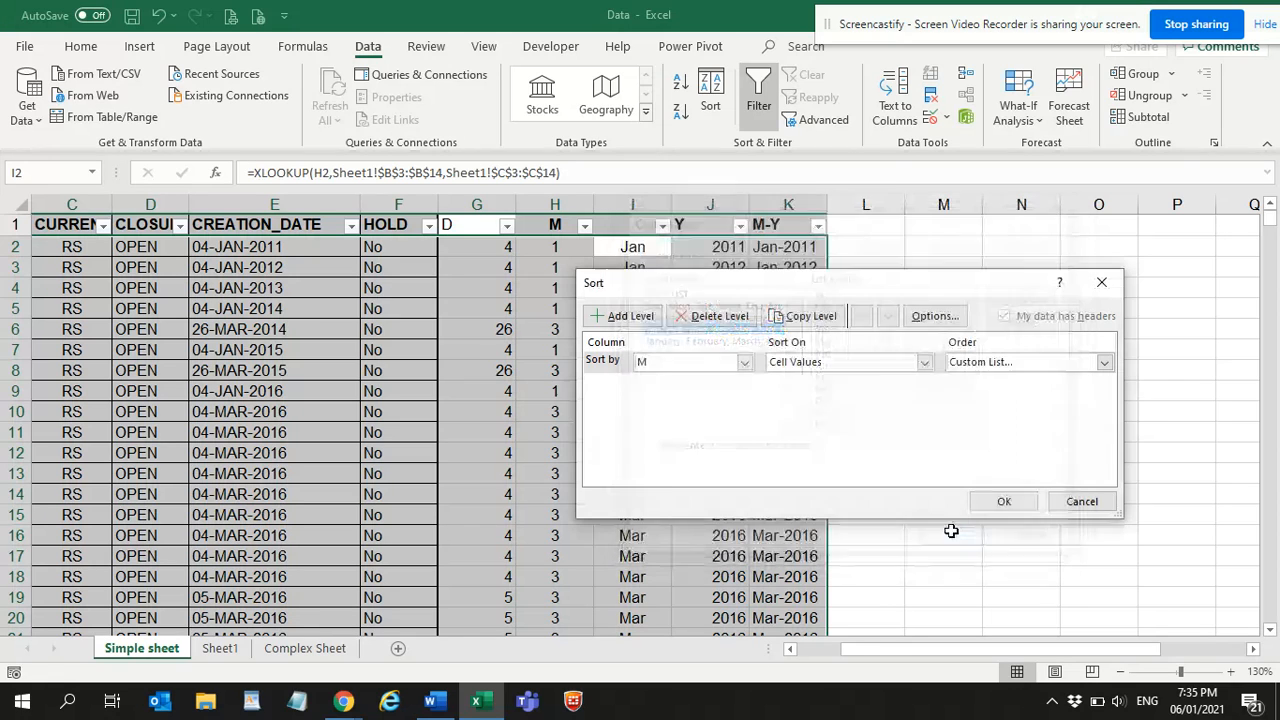
# Step: Add a second sort level on column Y, smallest to largest, and apply the sort
pyautogui.click(648, 320)
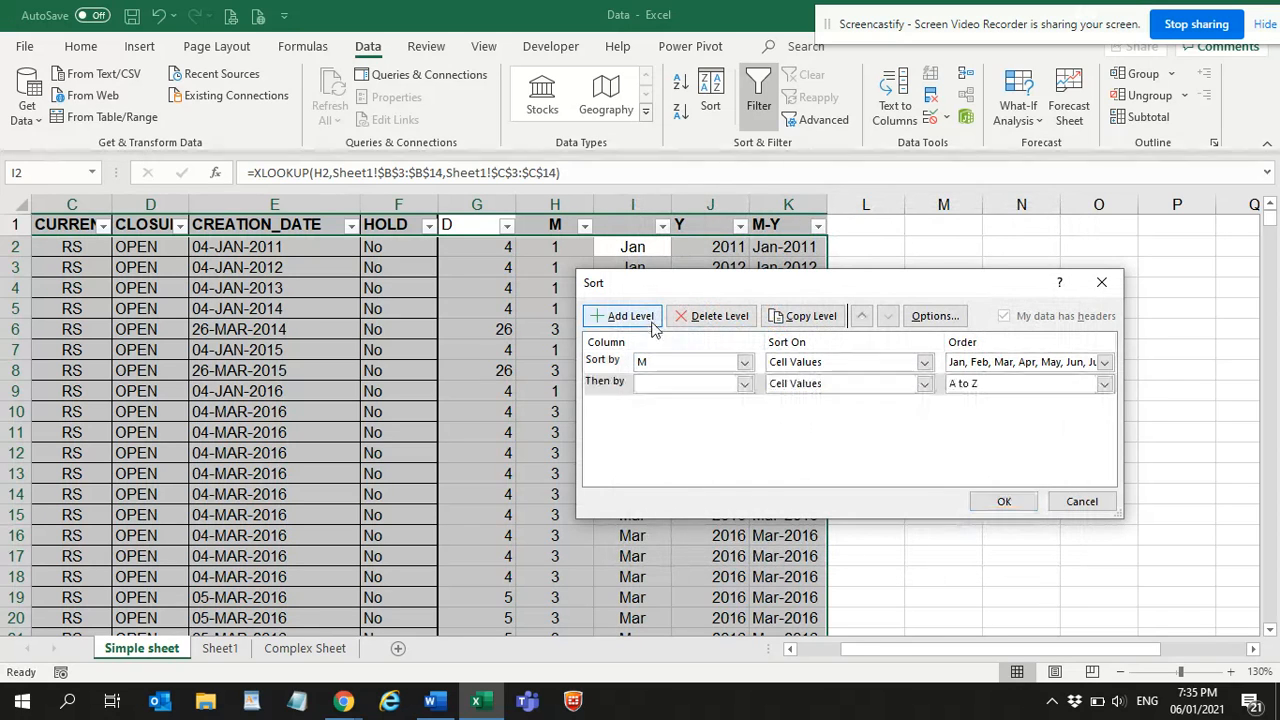
pyautogui.click(744, 384)
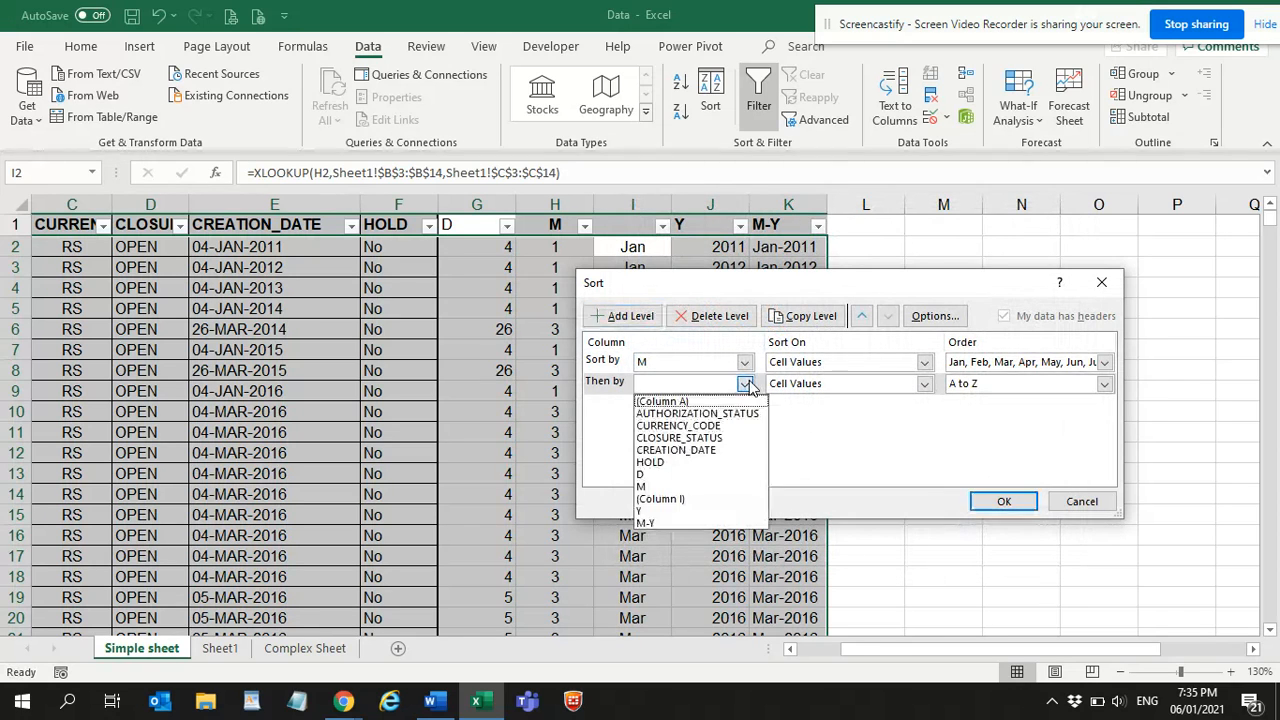
pyautogui.click(684, 515)
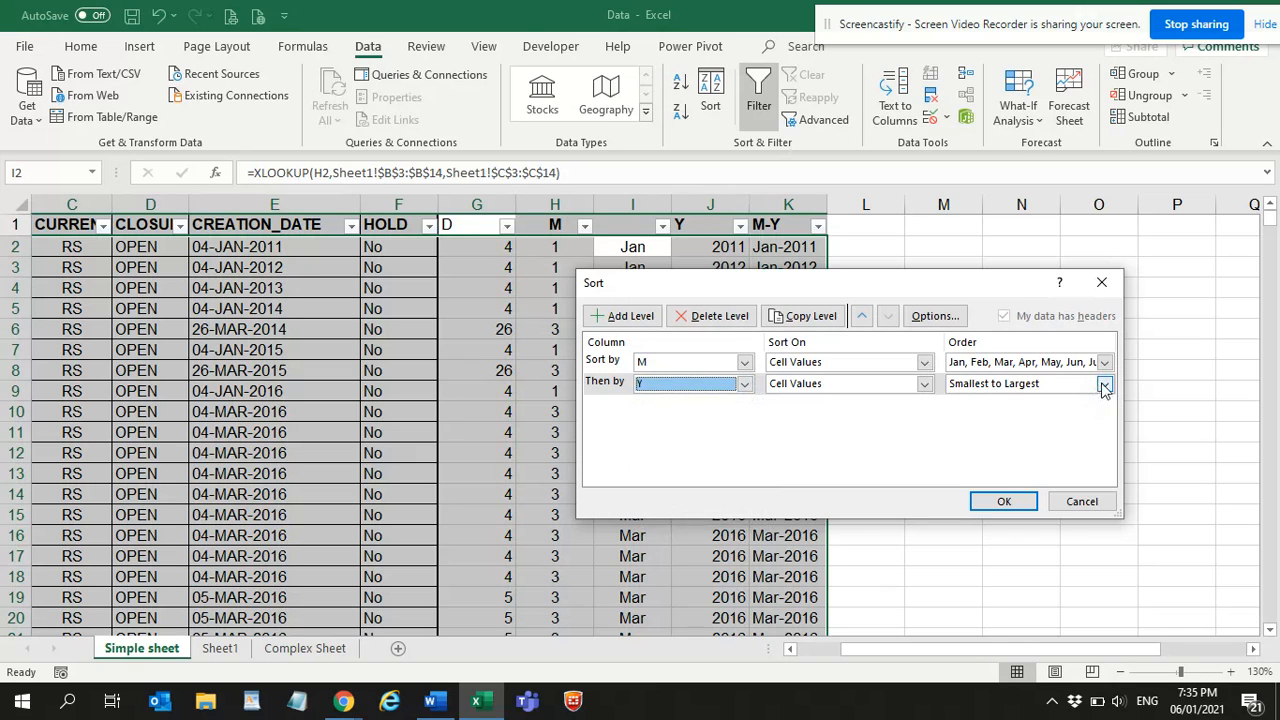
pyautogui.click(1004, 501)
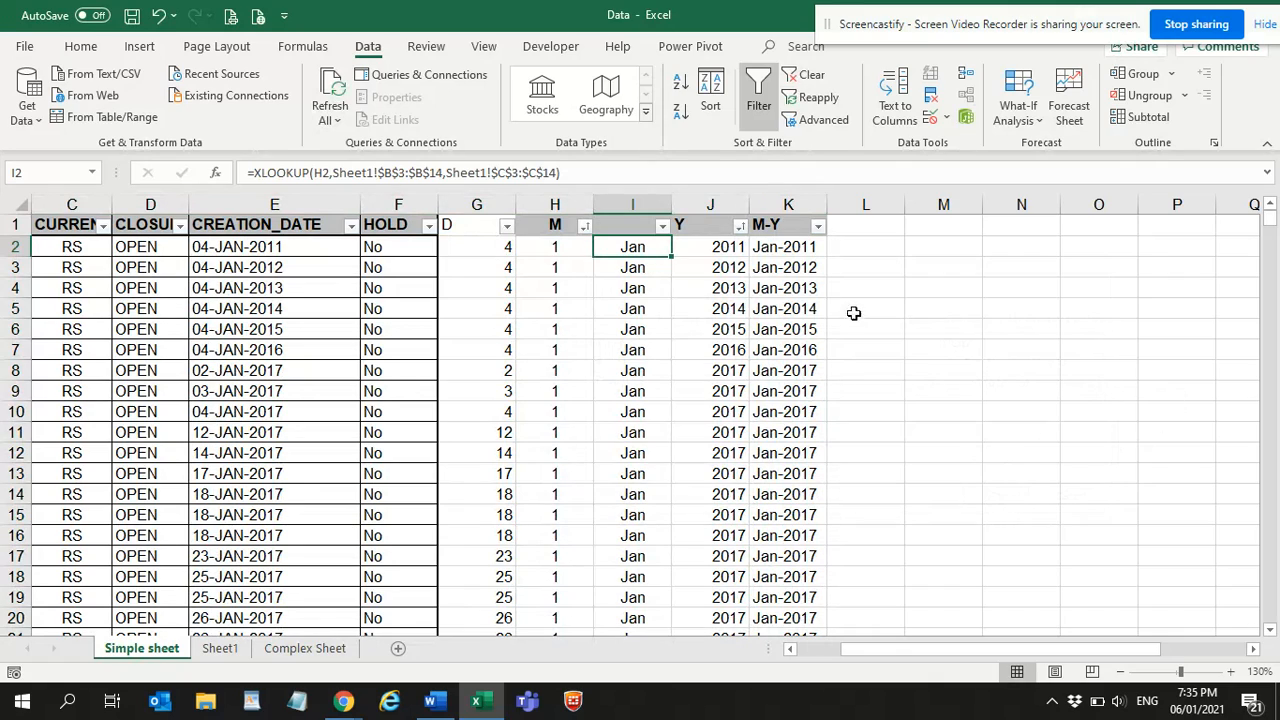
# Step: Review the sorted rows to check the month and year order in the M, Y and M-Y columns
pyautogui.scroll(-1, 781, 268)
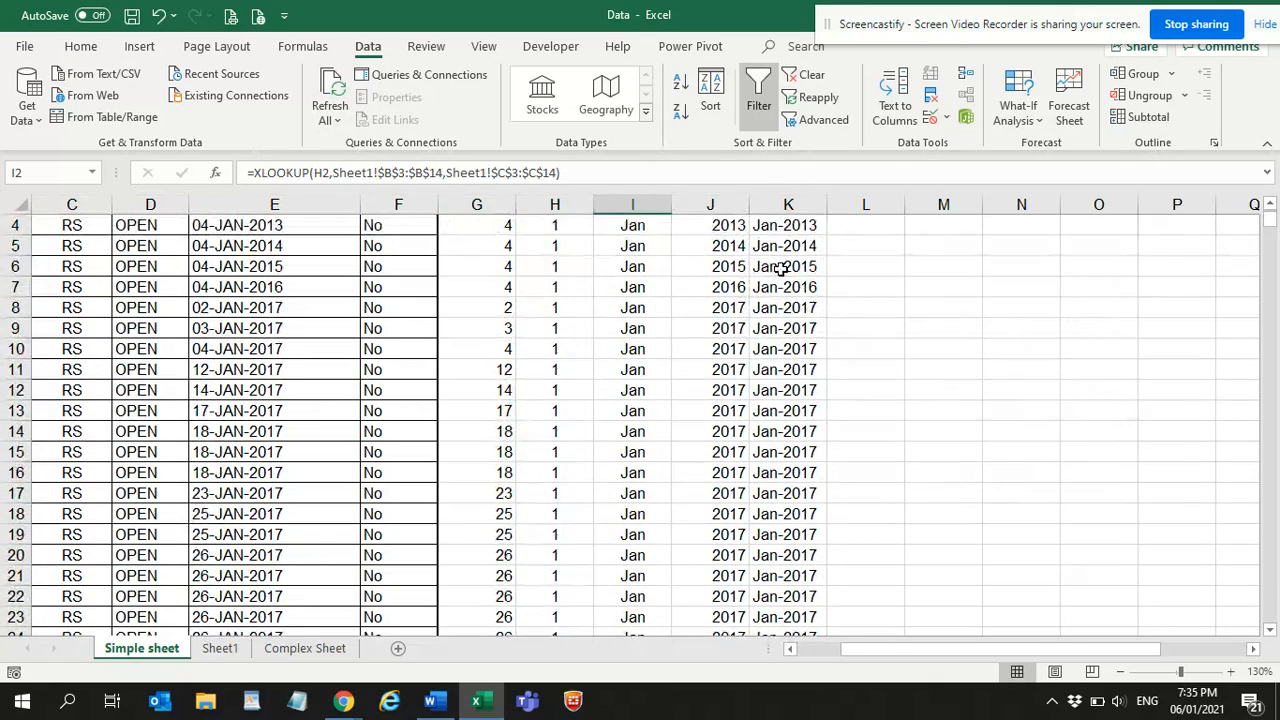
pyautogui.scroll(1, 781, 270)
pyautogui.scroll(-13, 781, 268)
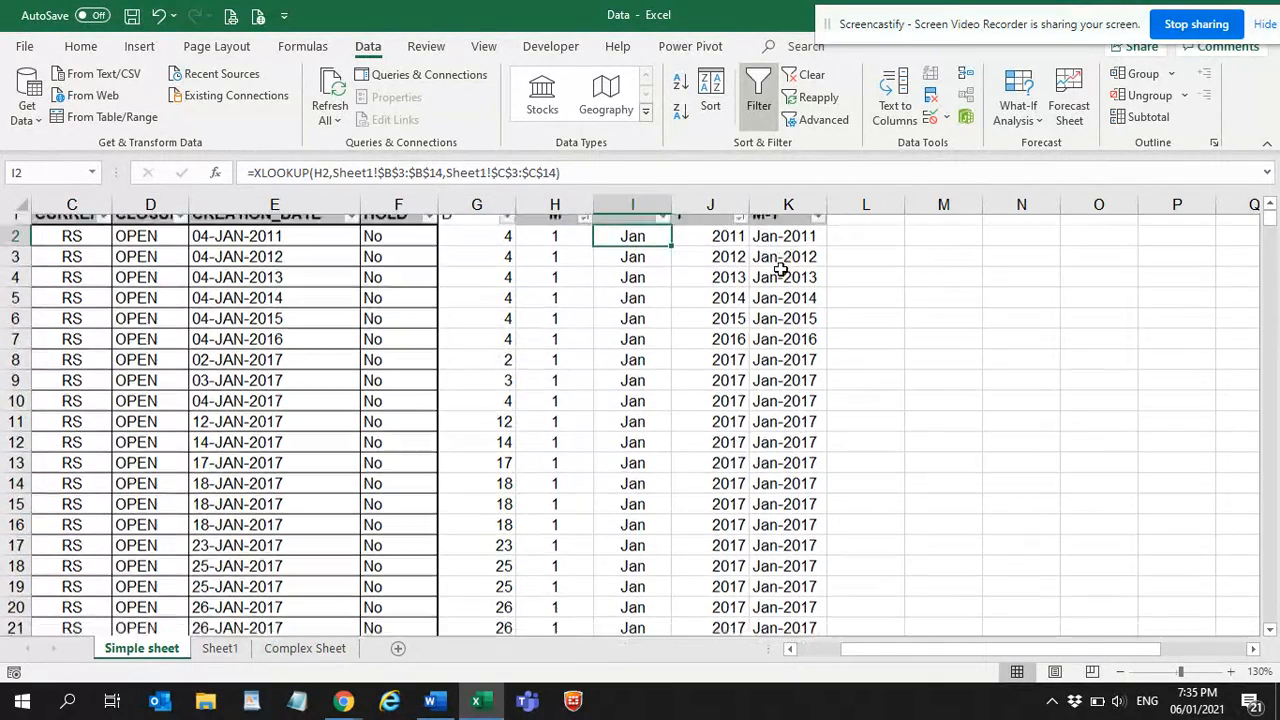
pyautogui.scroll(-7, 781, 268)
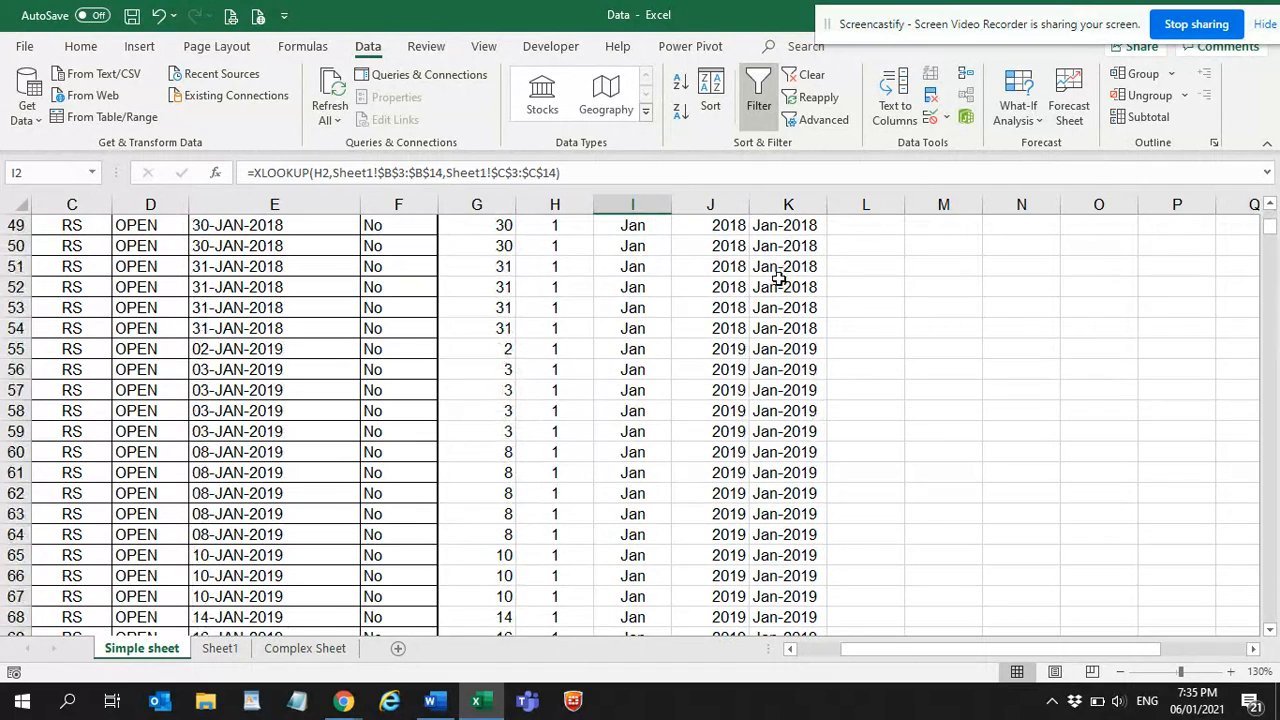
pyautogui.scroll(11, 778, 280)
pyautogui.scroll(9, 778, 283)
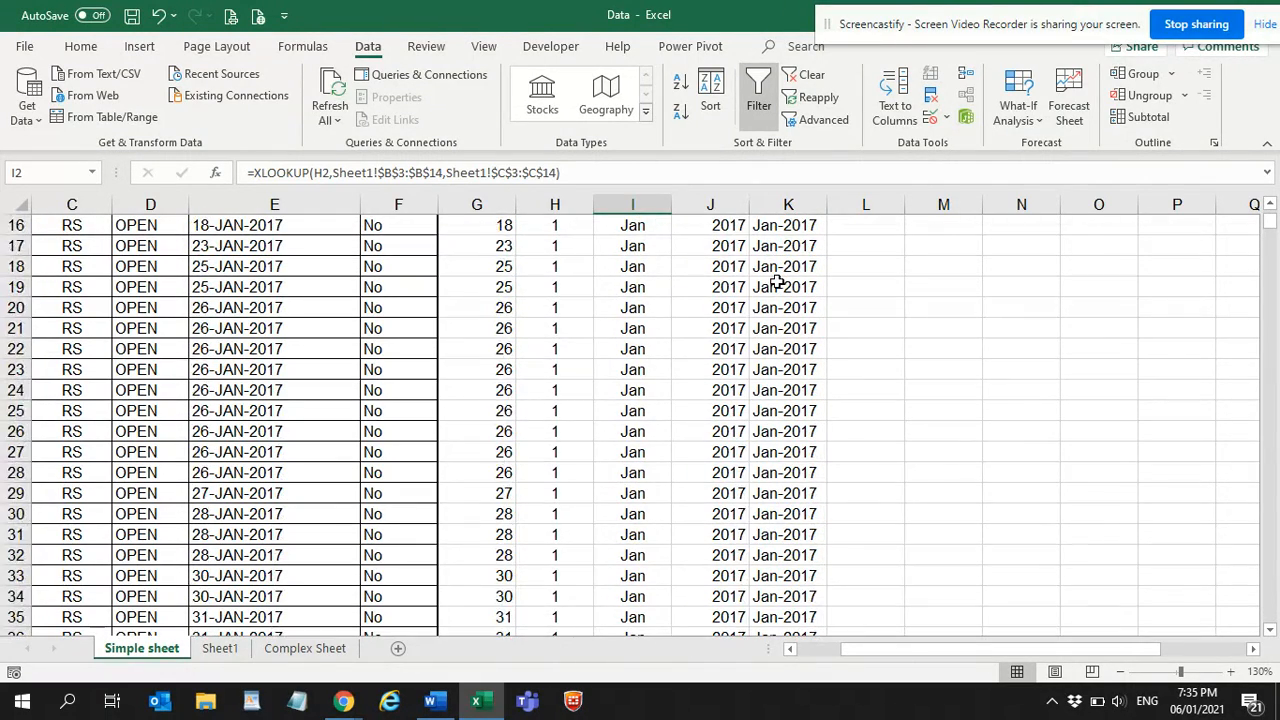
pyautogui.scroll(-13, 776, 285)
pyautogui.scroll(-20, 776, 287)
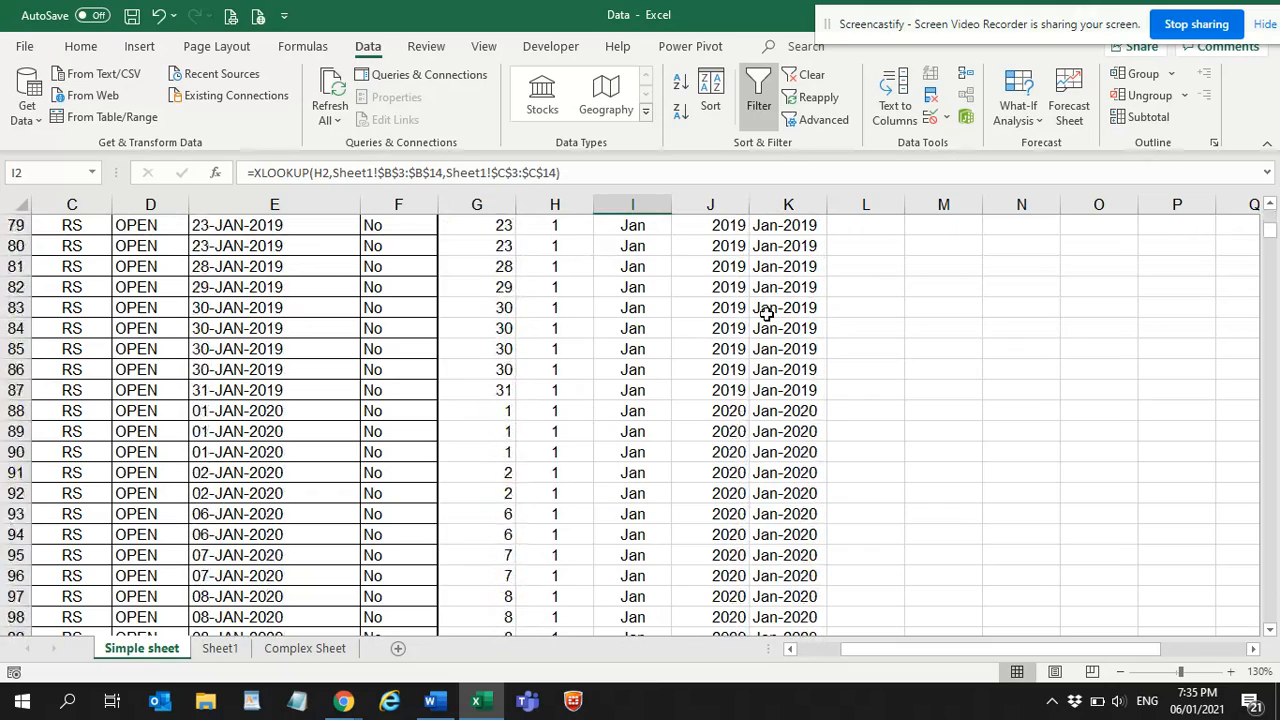
pyautogui.scroll(-20, 729, 347)
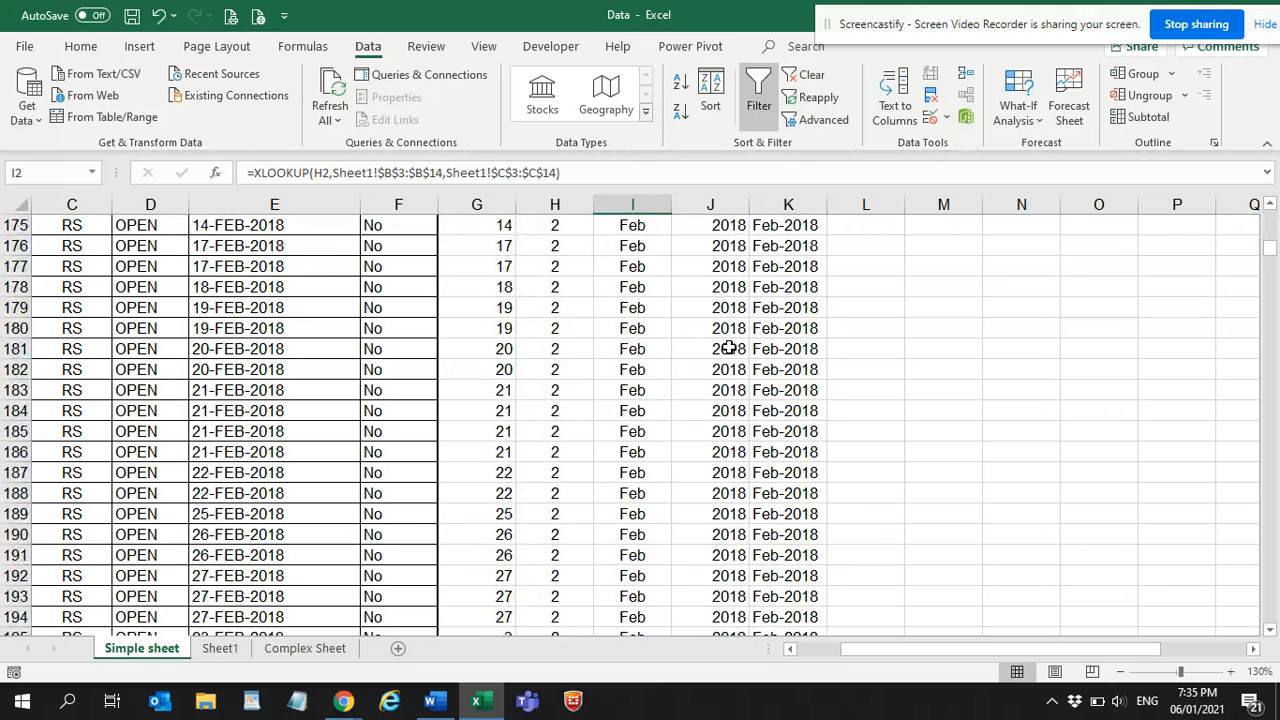
pyautogui.scroll(20, 729, 347)
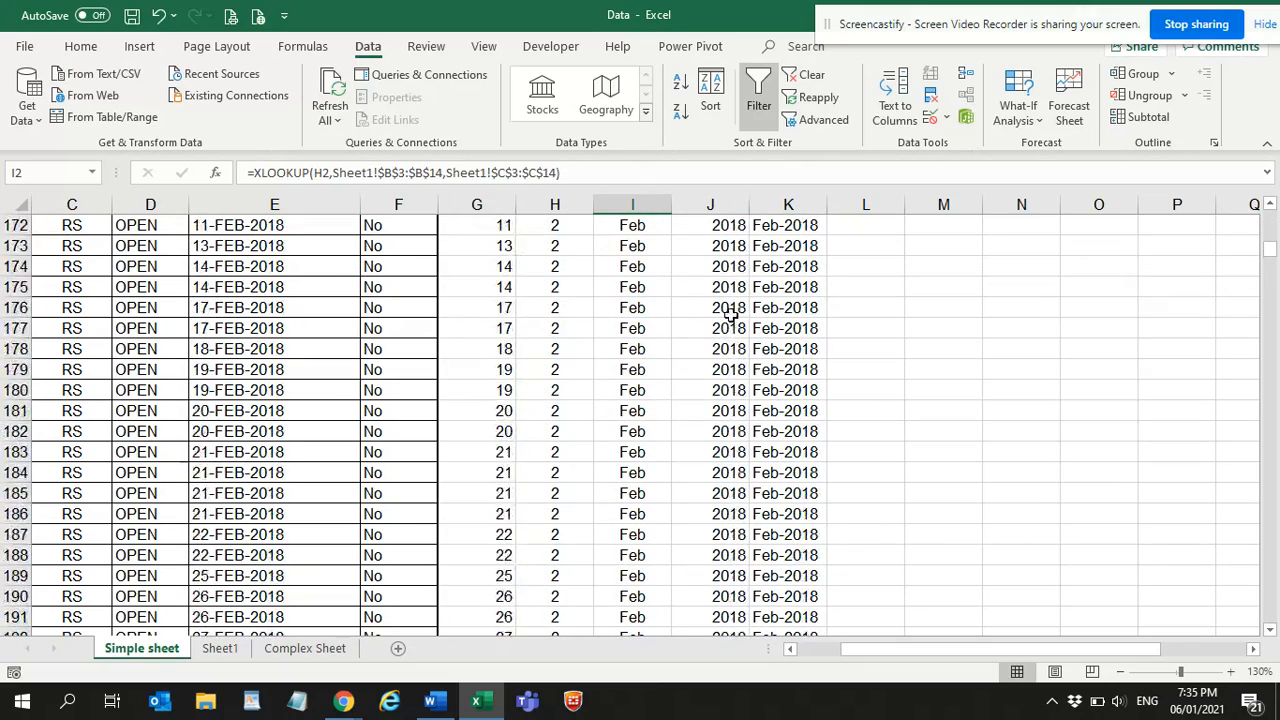
pyautogui.scroll(20, 751, 283)
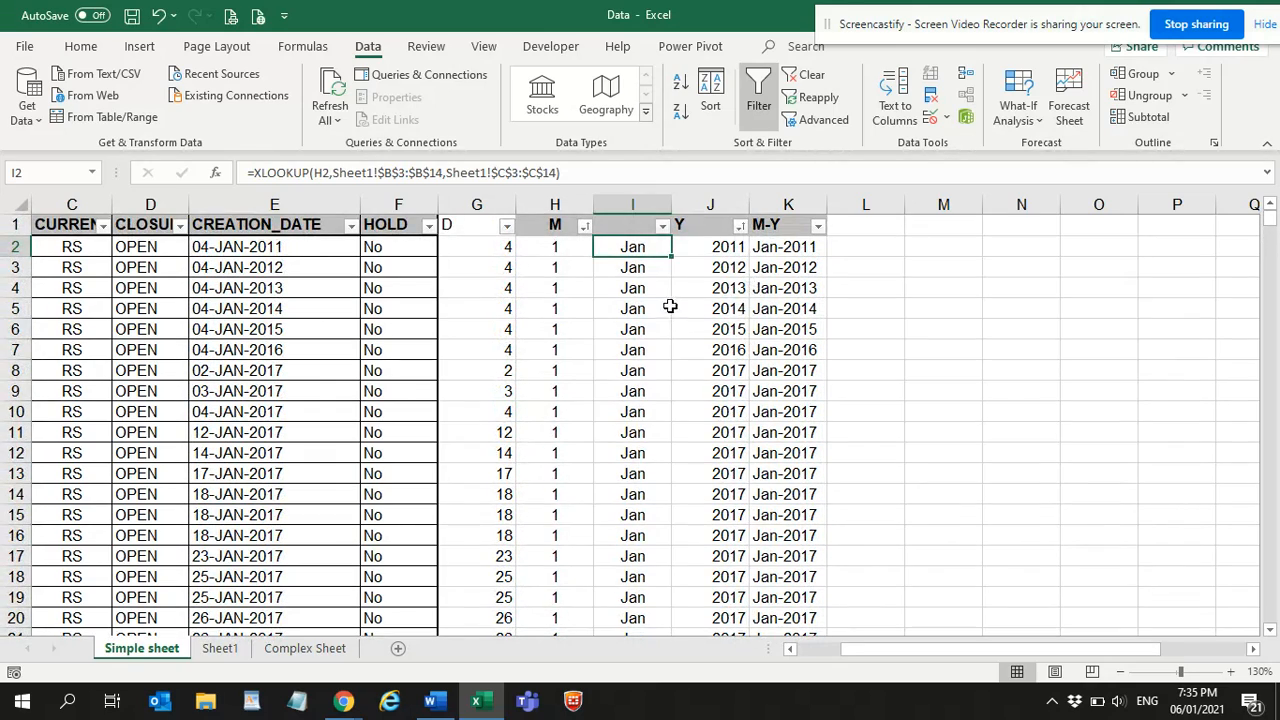
# Step: Freeze the panes at cell E2 so the header row and the columns before CREATION_DATE stay in view
pyautogui.click(328, 246)
pyautogui.click(428, 47)
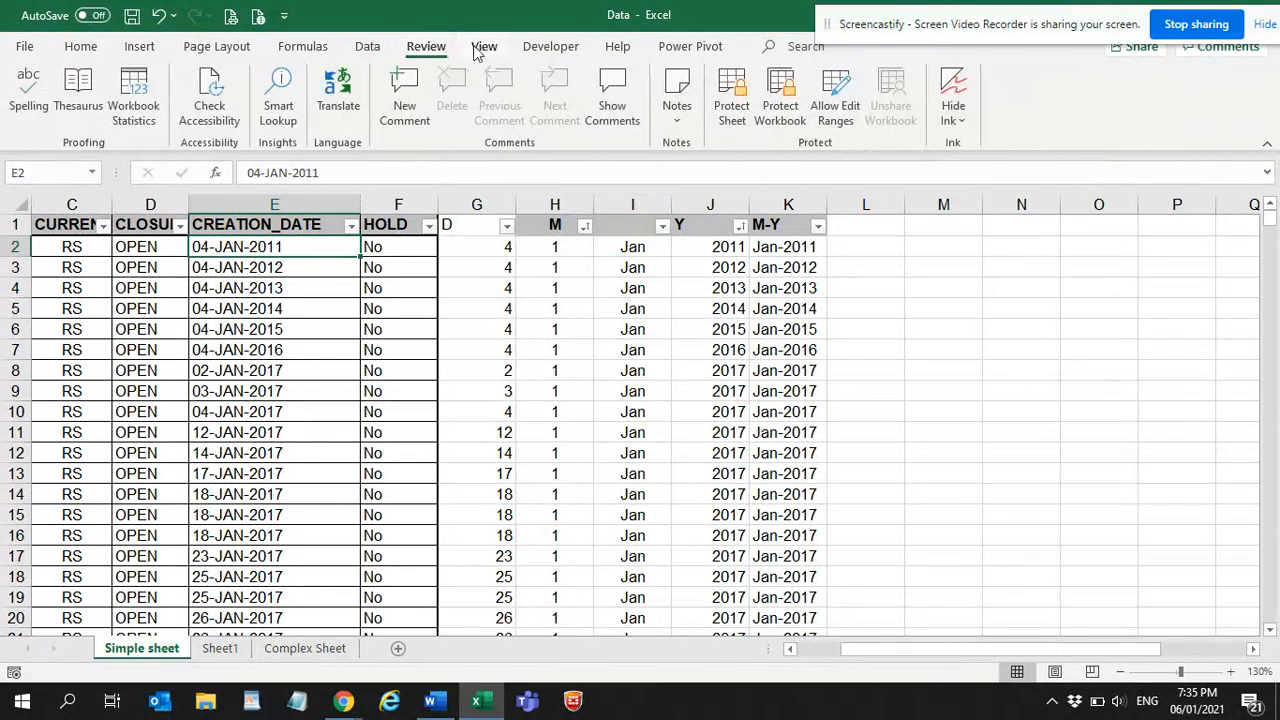
pyautogui.click(484, 47)
pyautogui.click(632, 112)
pyautogui.click(700, 150)
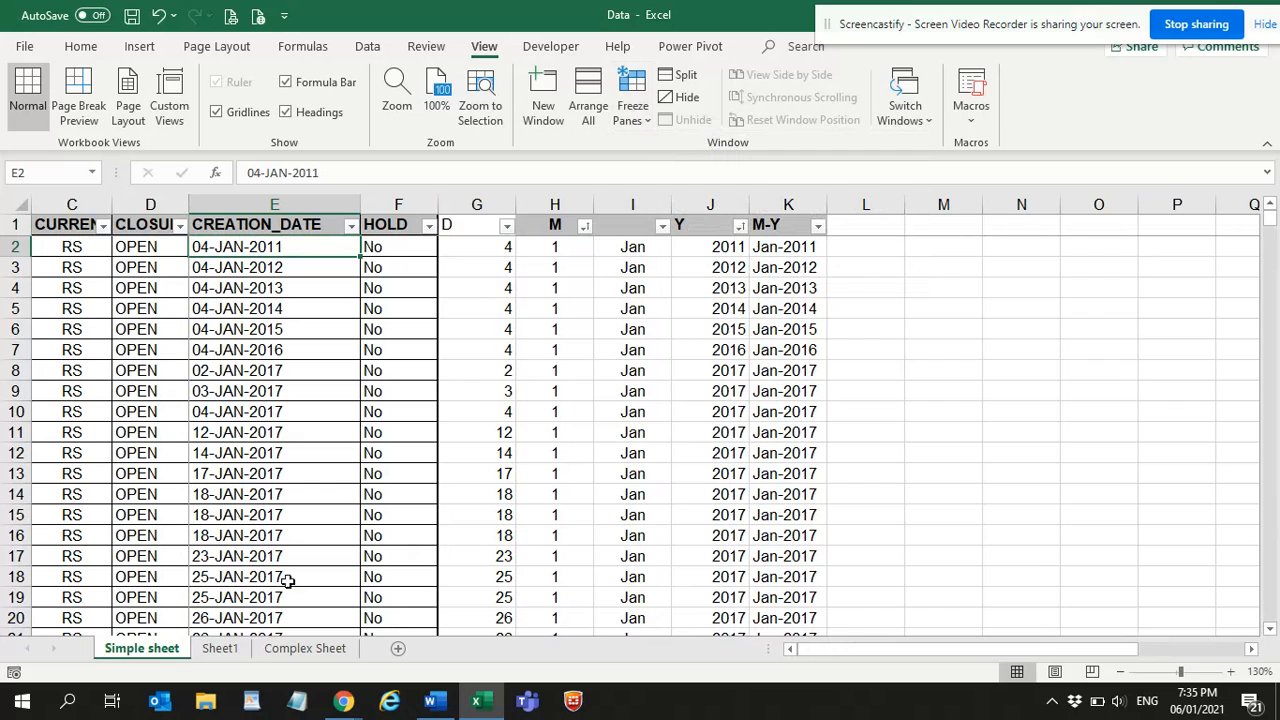
# Step: Examine the CREATION_DATE formats on the Complex Sheet and the month table on Sheet1, and return to the Simple sheet
pyautogui.click(305, 648)
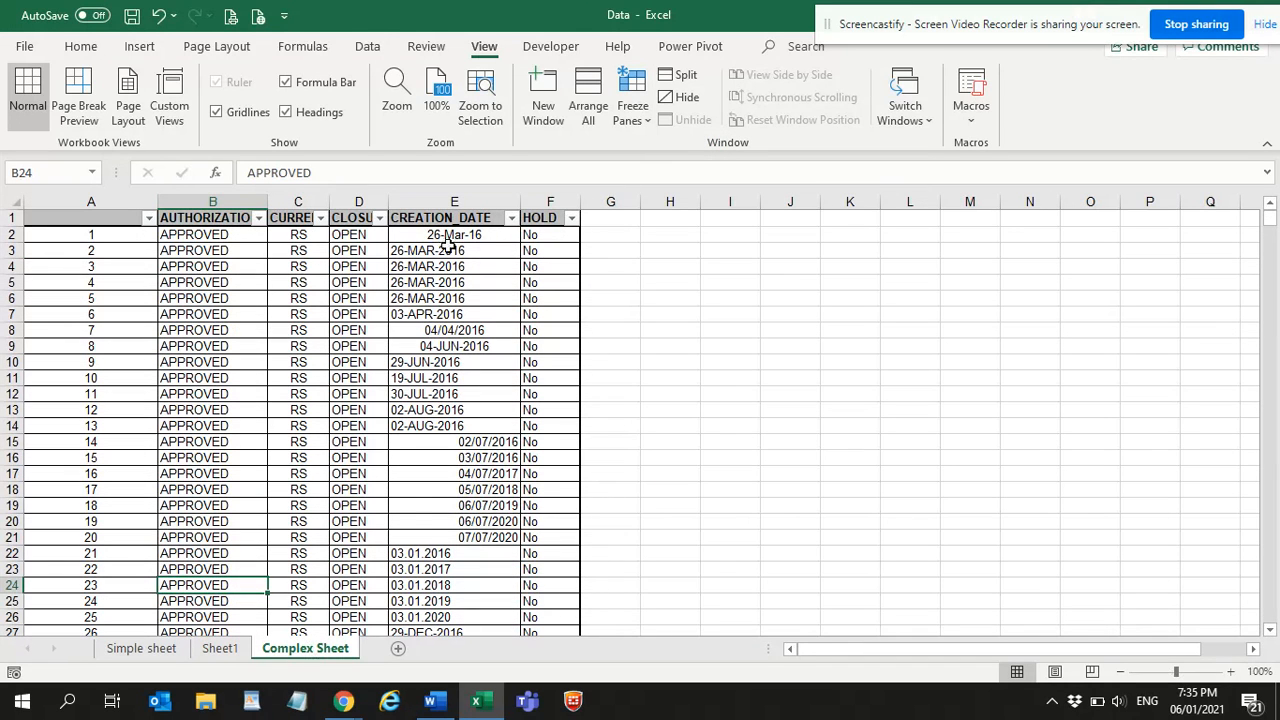
pyautogui.moveTo(449, 236); pyautogui.dragTo(446, 310)
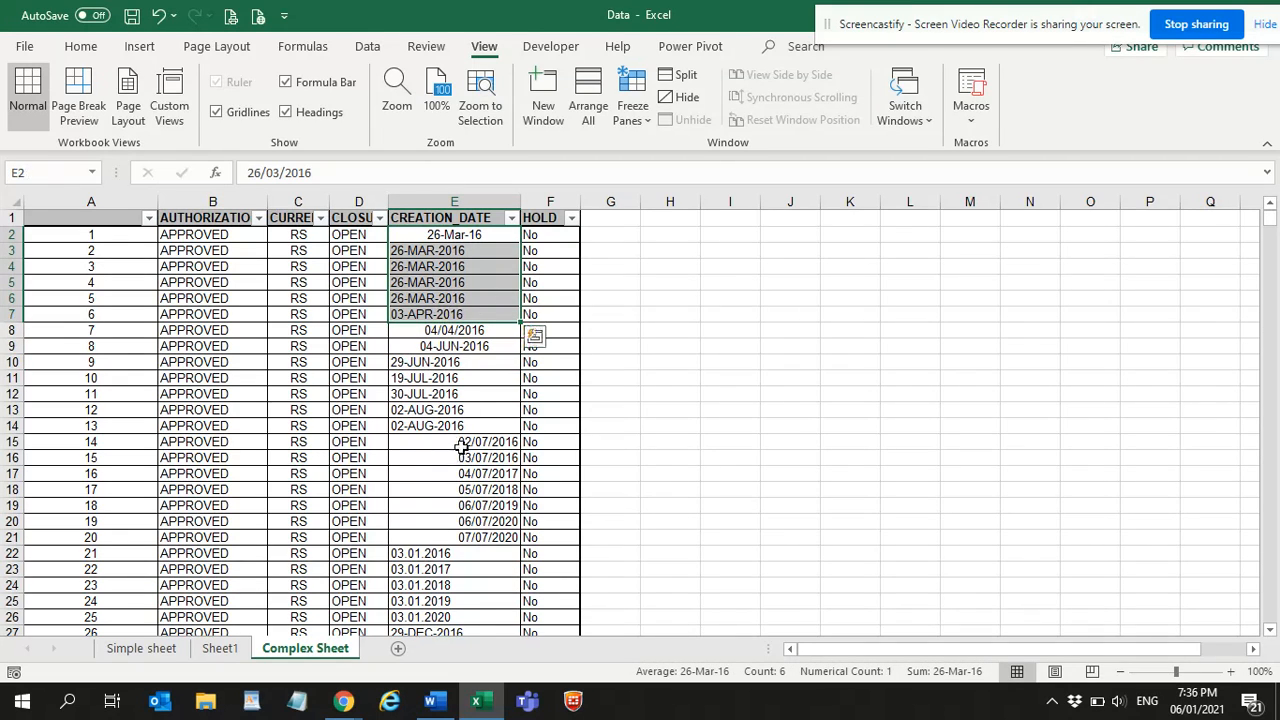
pyautogui.scroll(-1, 380, 525)
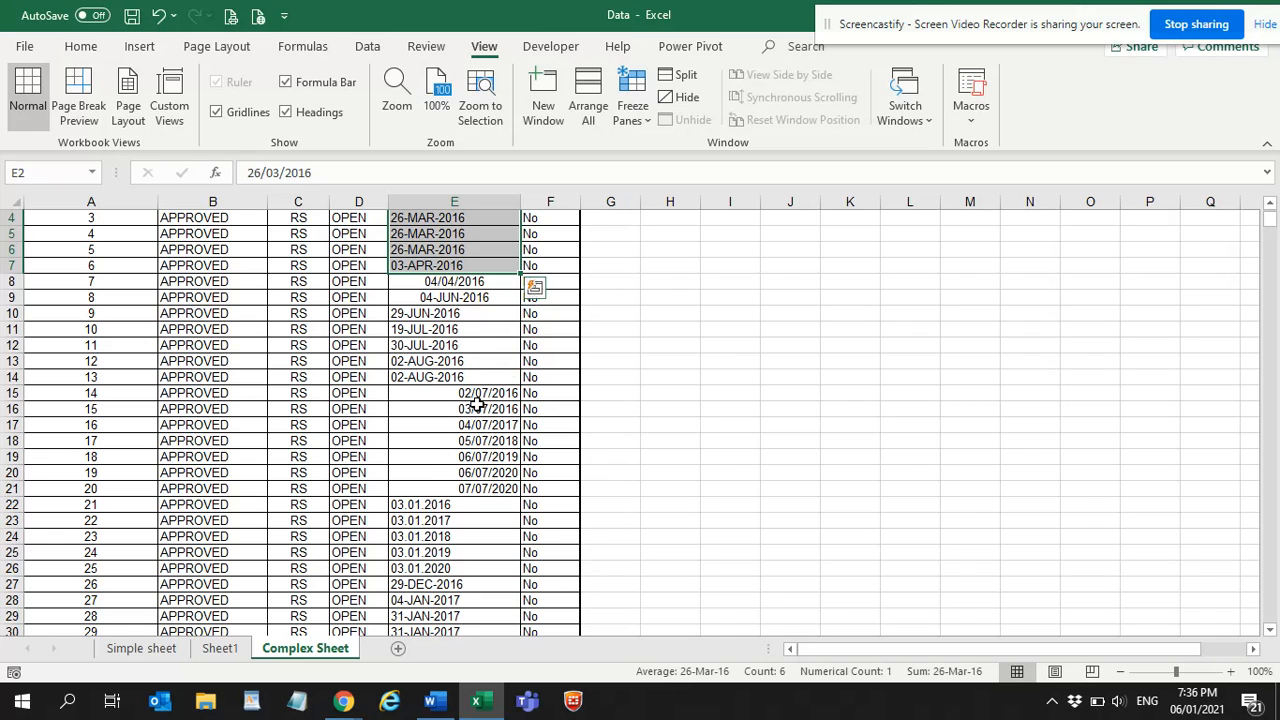
pyautogui.scroll(-1, 452, 368)
pyautogui.scroll(2, 454, 380)
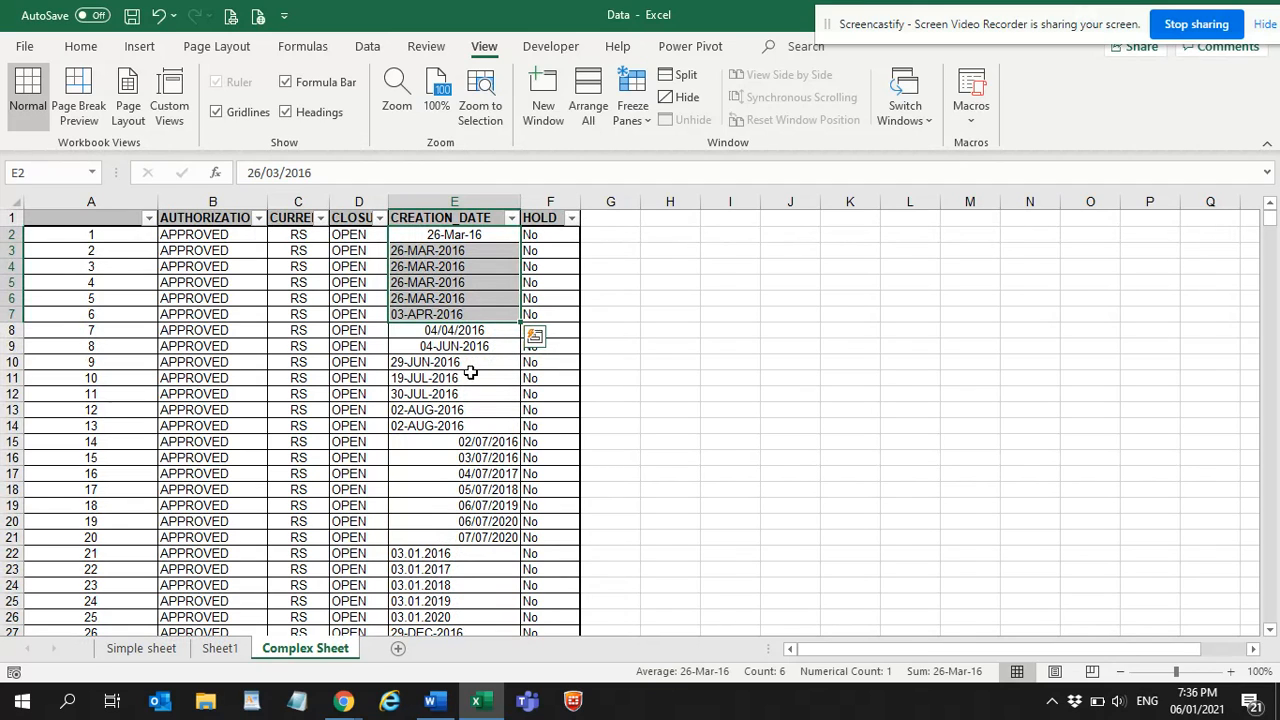
pyautogui.click(220, 649)
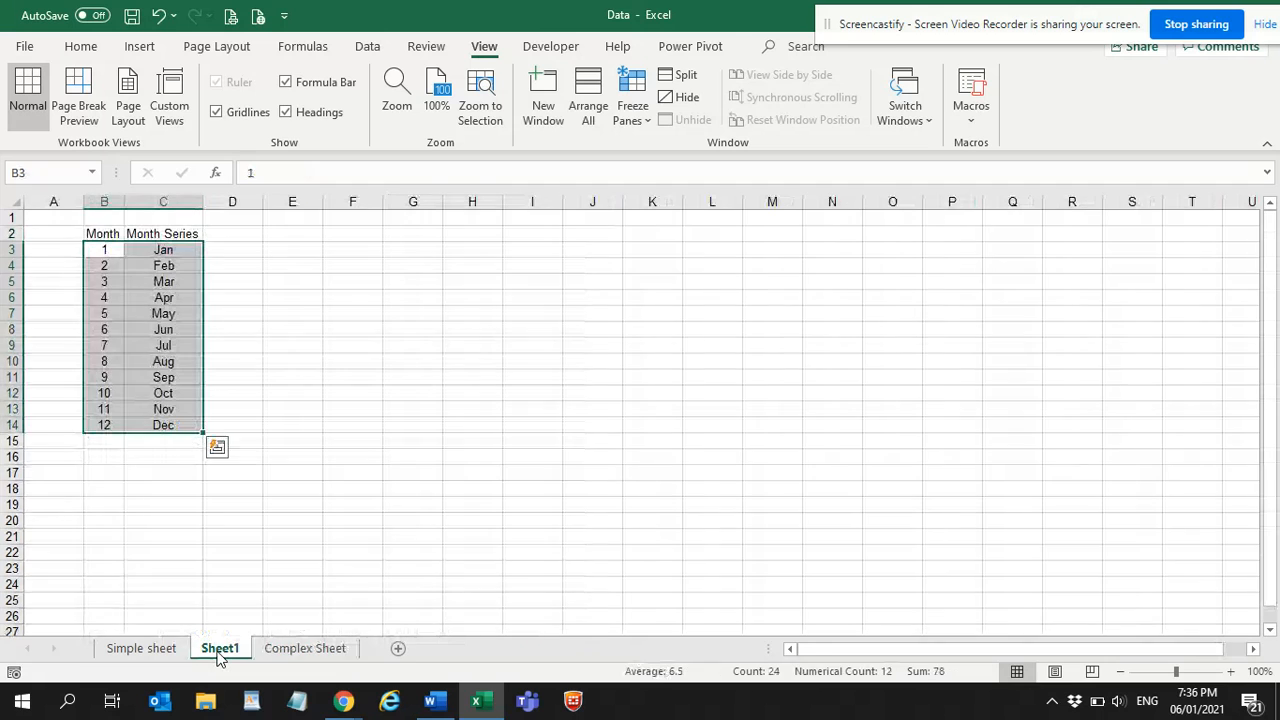
pyautogui.click(164, 649)
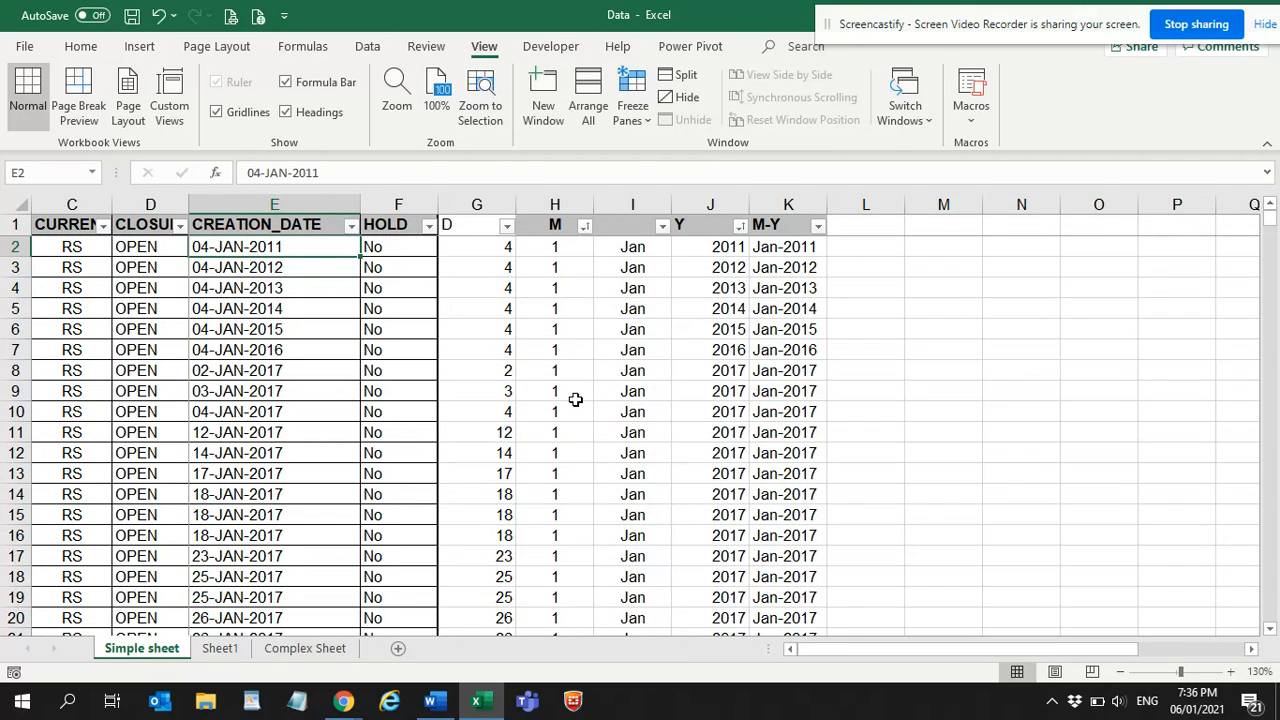
# Step: Filter the M-Y column to show only Apr-2016, Apr-2017 and Apr-2018
pyautogui.scroll(-9, 657, 308)
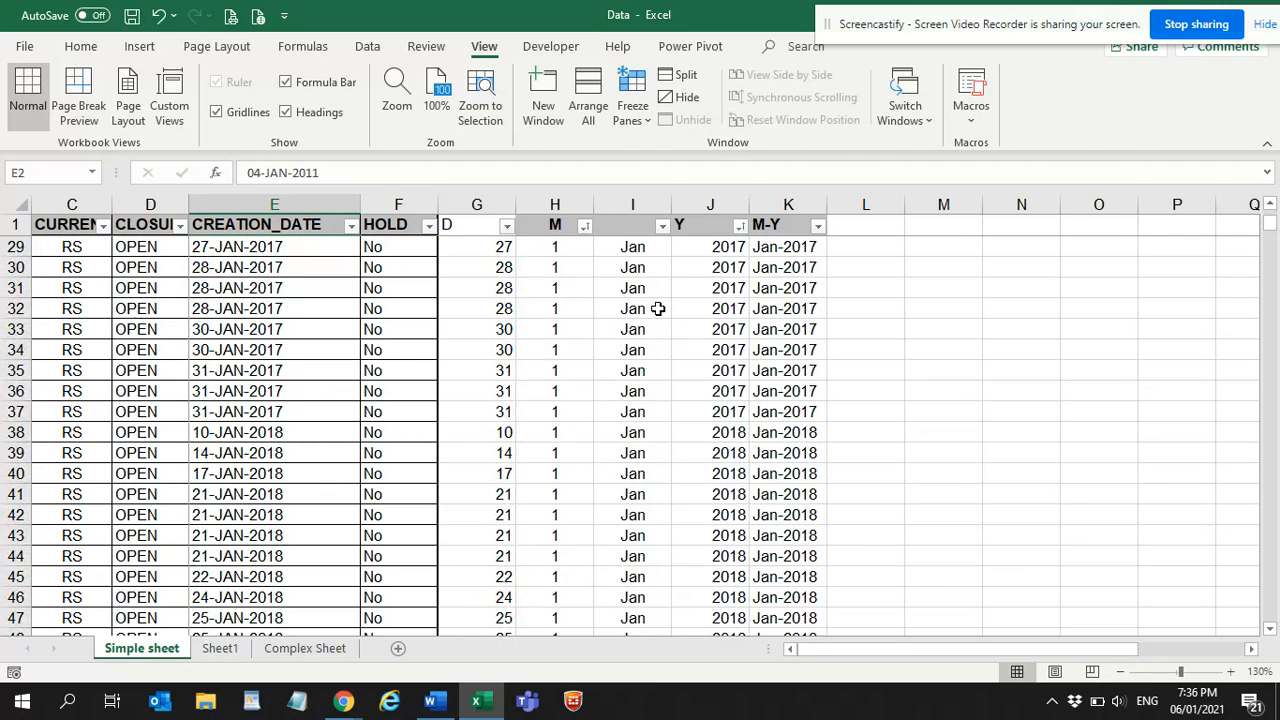
pyautogui.scroll(-1, 657, 308)
pyautogui.click(817, 226)
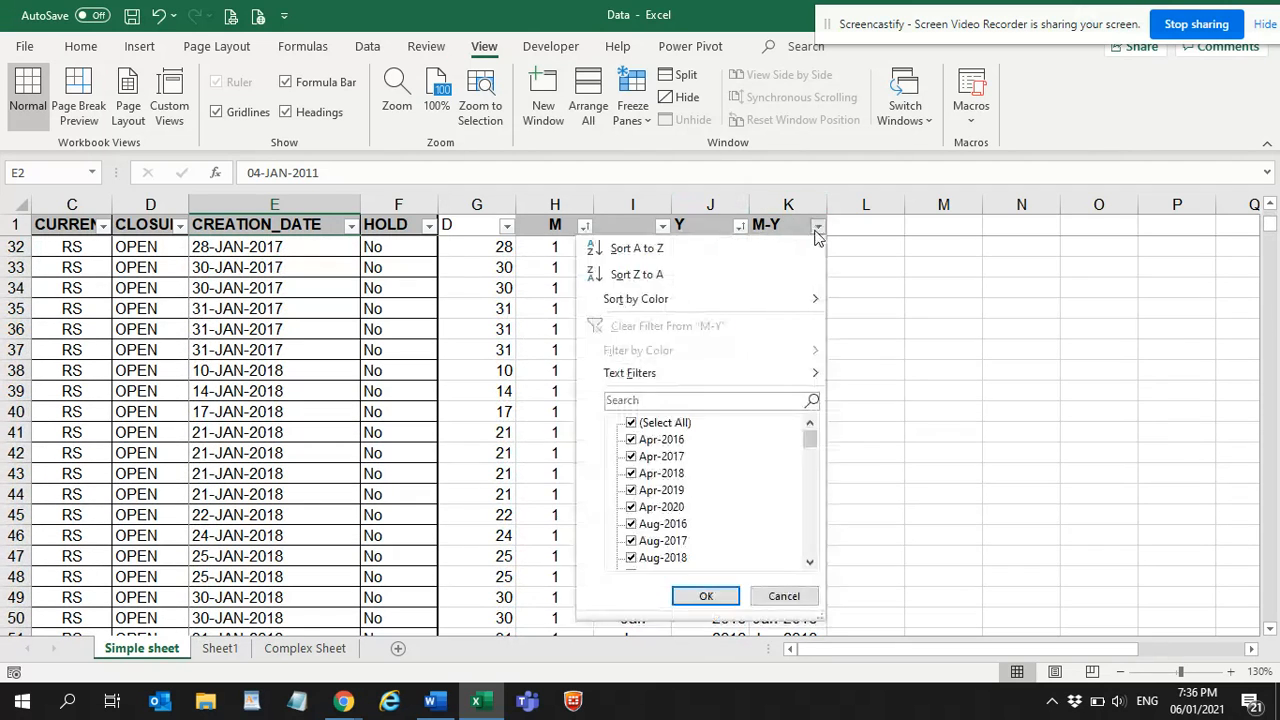
pyautogui.click(648, 424)
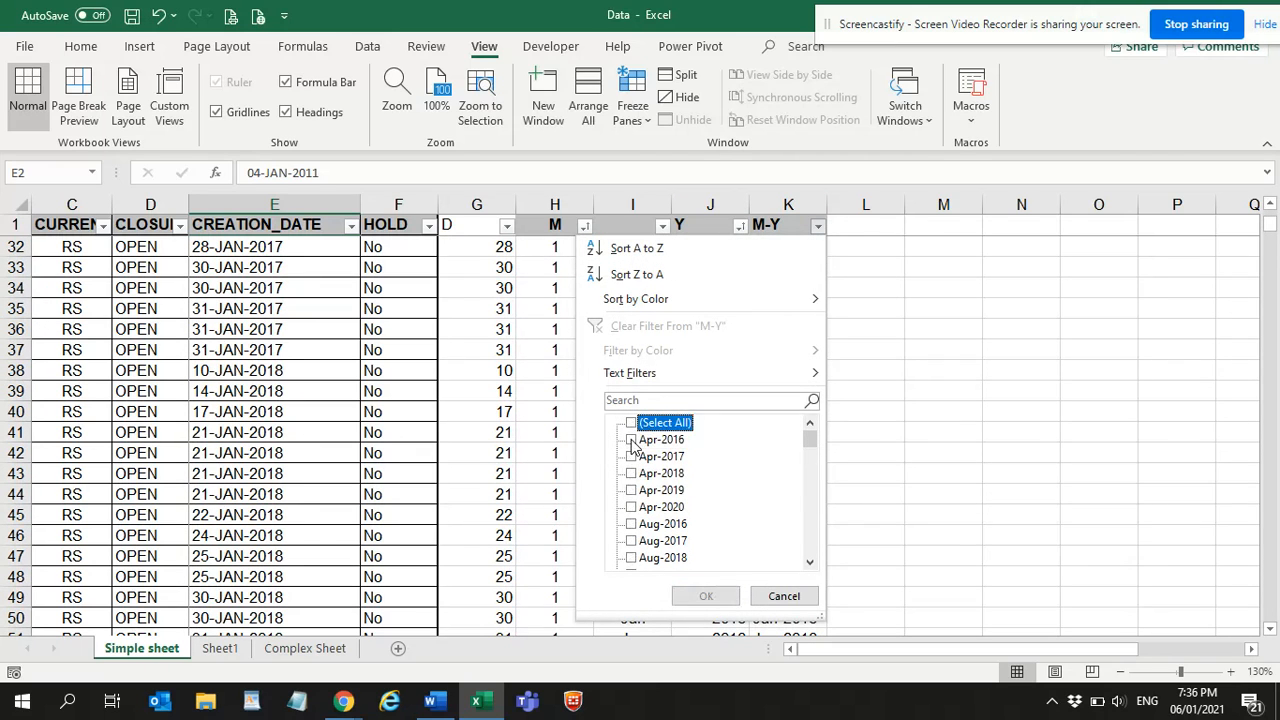
pyautogui.click(631, 440)
pyautogui.click(631, 456)
pyautogui.click(631, 473)
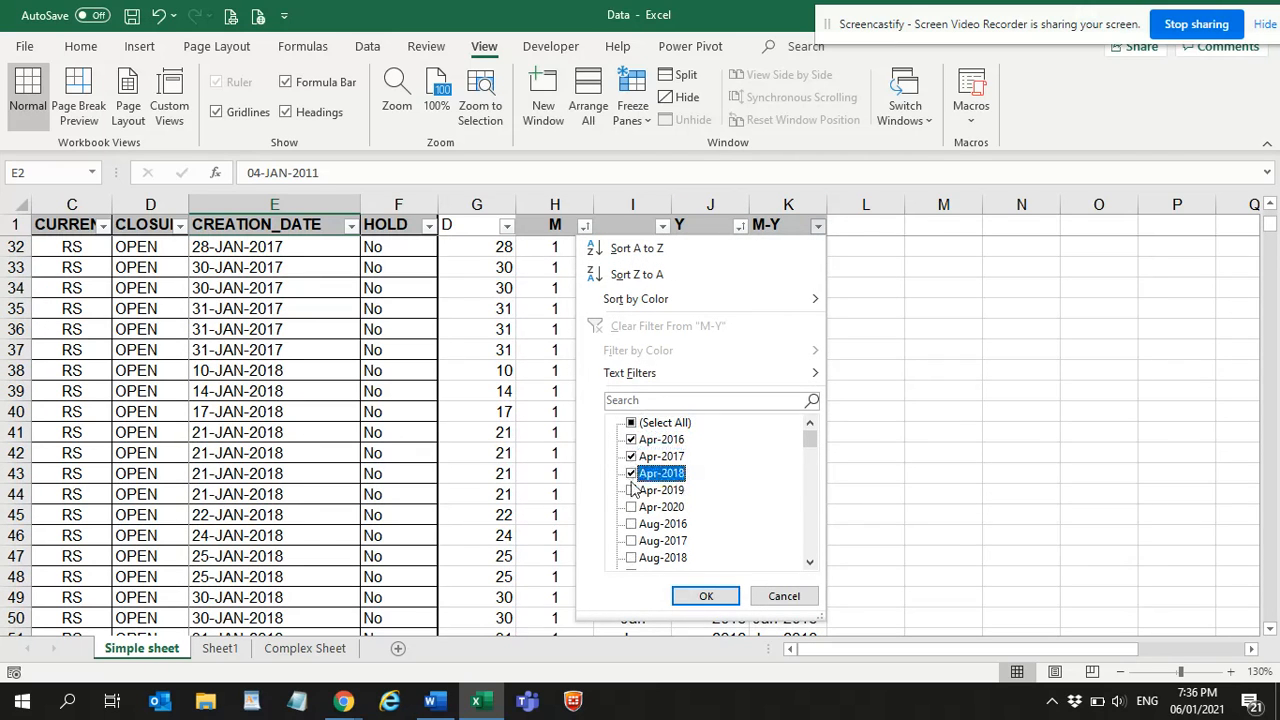
pyautogui.click(706, 596)
pyautogui.scroll(-6, 679, 444)
pyautogui.scroll(6, 679, 444)
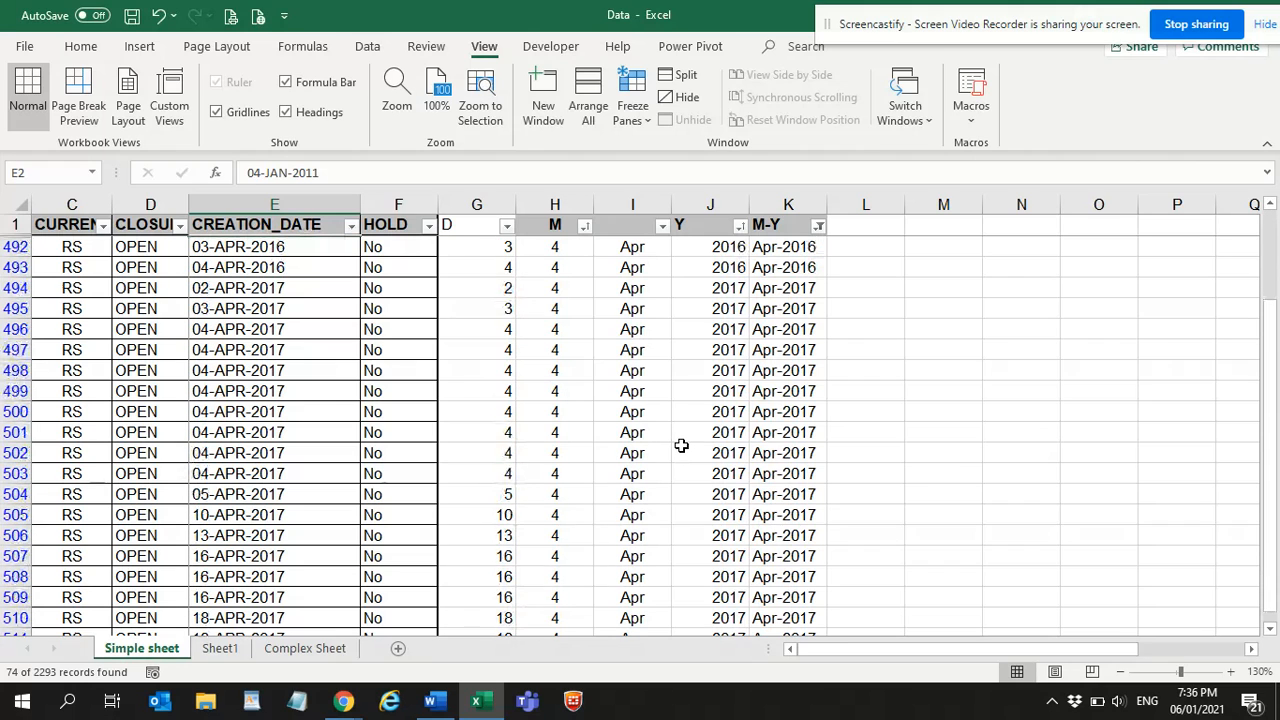
# Step: Clear the filter from the M-Y column
pyautogui.click(818, 227)
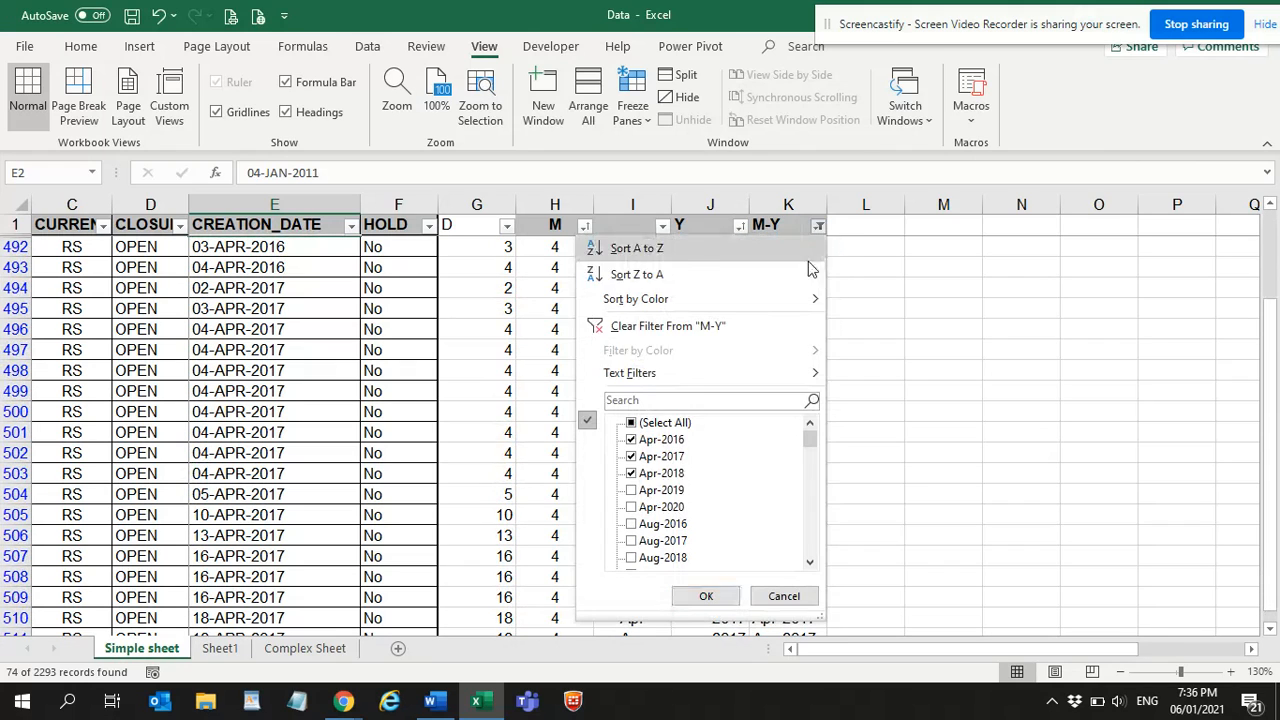
pyautogui.click(722, 327)
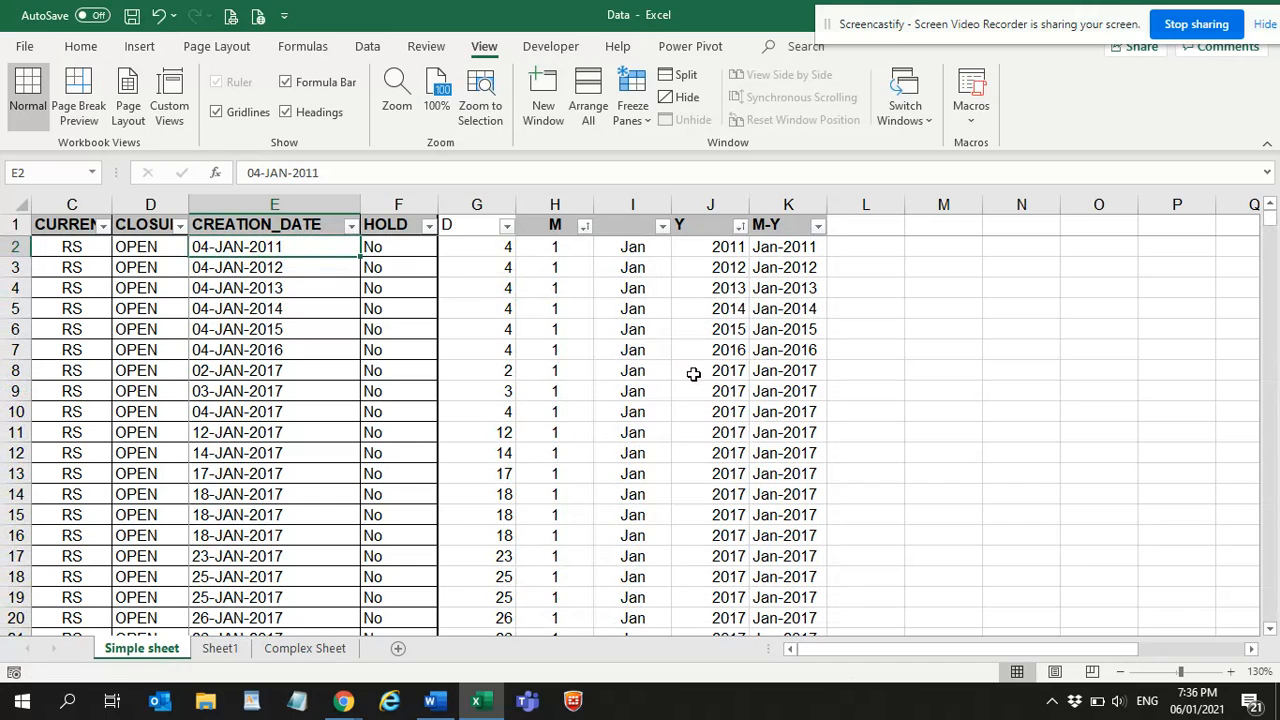